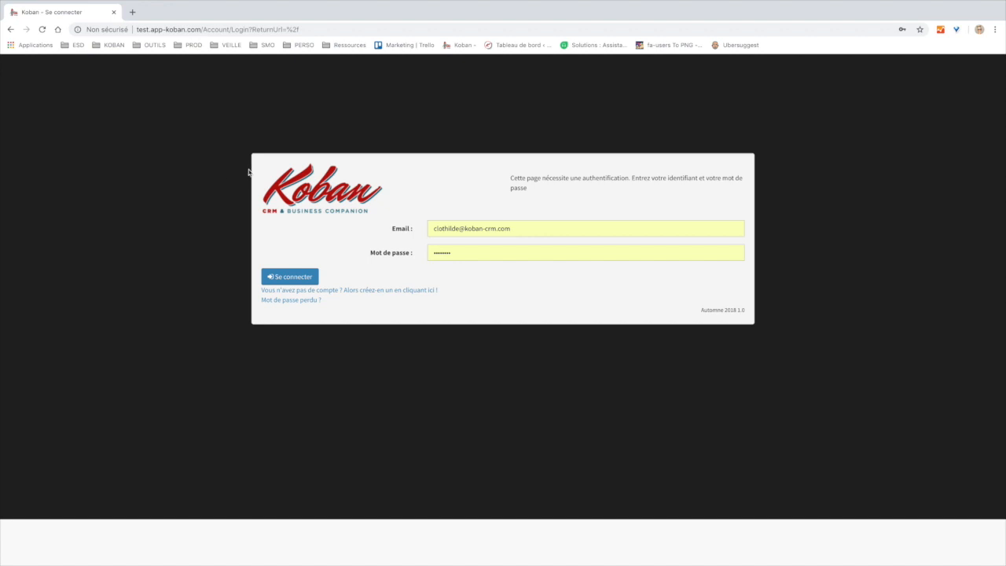
- Sign in to Koban CRM and open the settings page from the wrench icon
{"action": "left_click", "coordinate": [304, 276]}
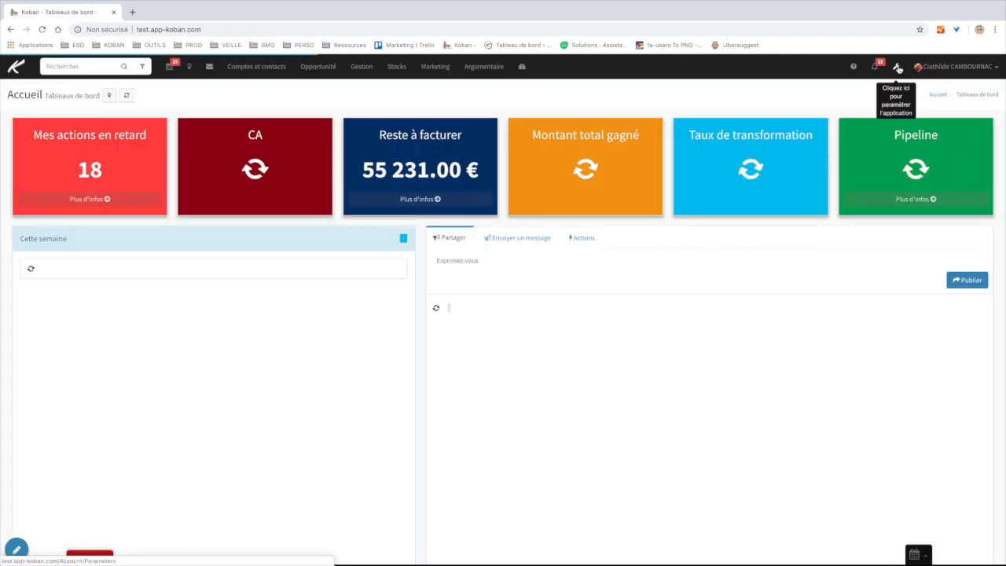
{"action": "left_click", "coordinate": [897, 68]}
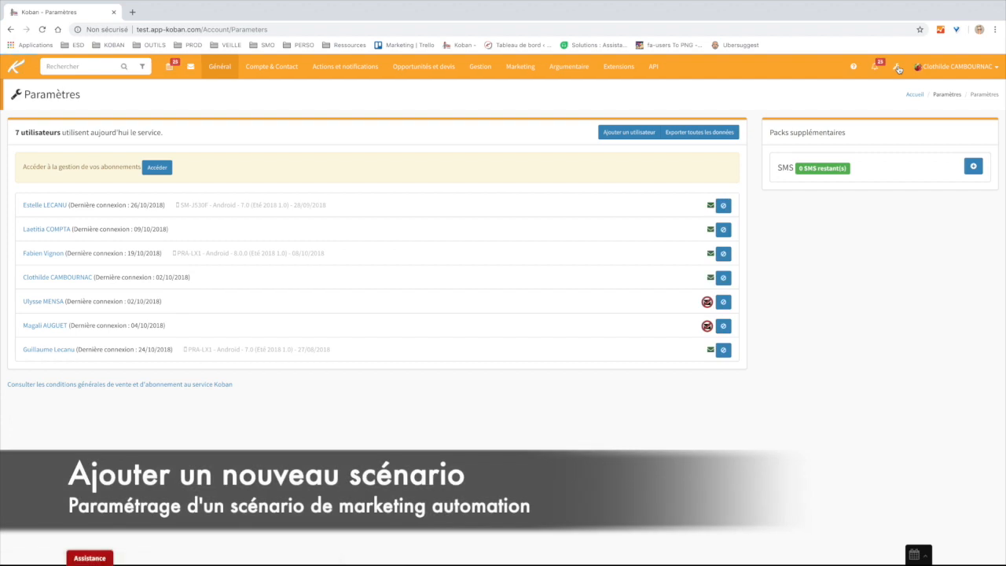
- Open Marketing > Automatisation Marketing and scroll down to the Scénarios Marketing list
{"action": "left_click", "coordinate": [520, 69]}
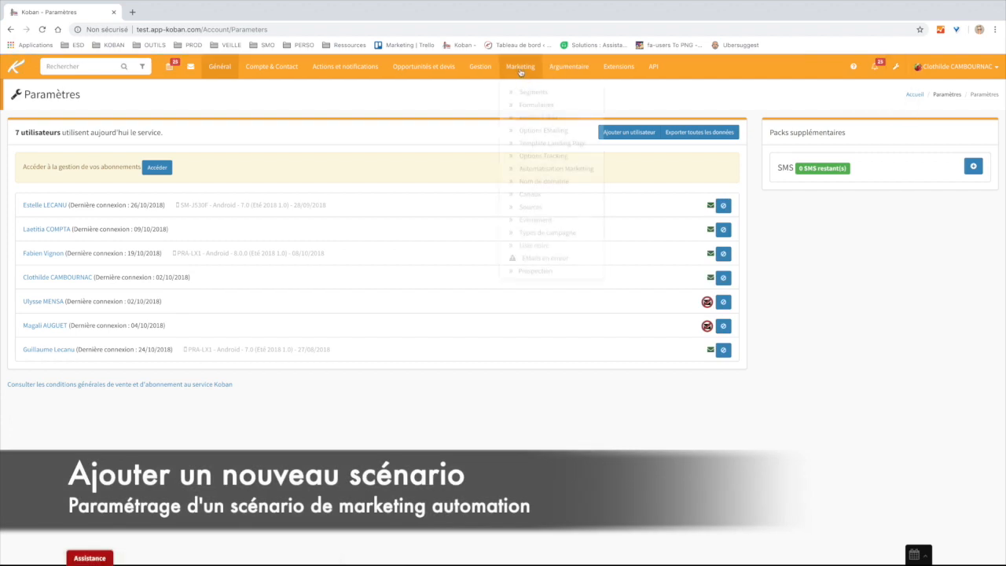
{"action": "left_click", "coordinate": [522, 164]}
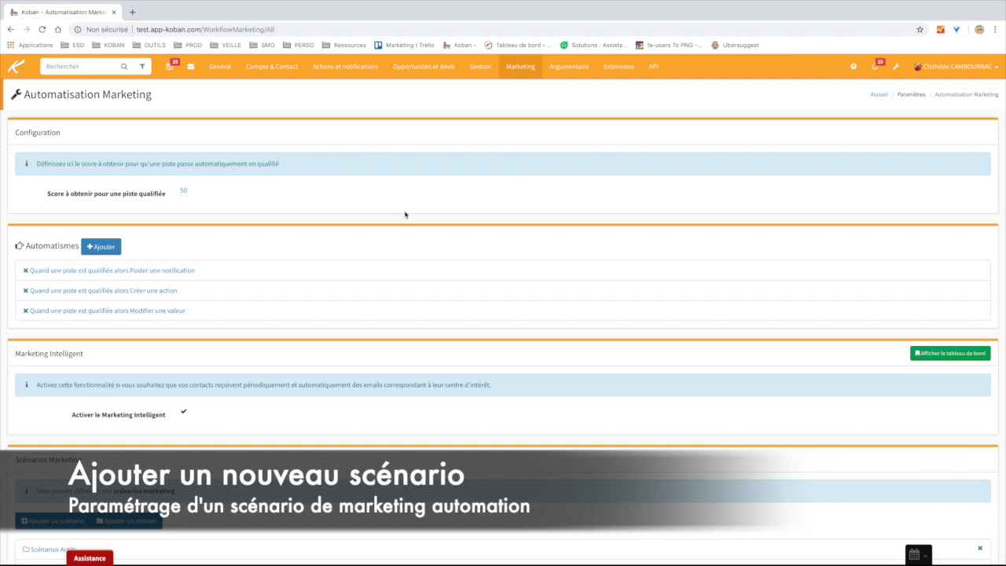
{"action": "scroll", "coordinate": [419, 213], "scroll_direction": "down", "scroll_amount": 2}
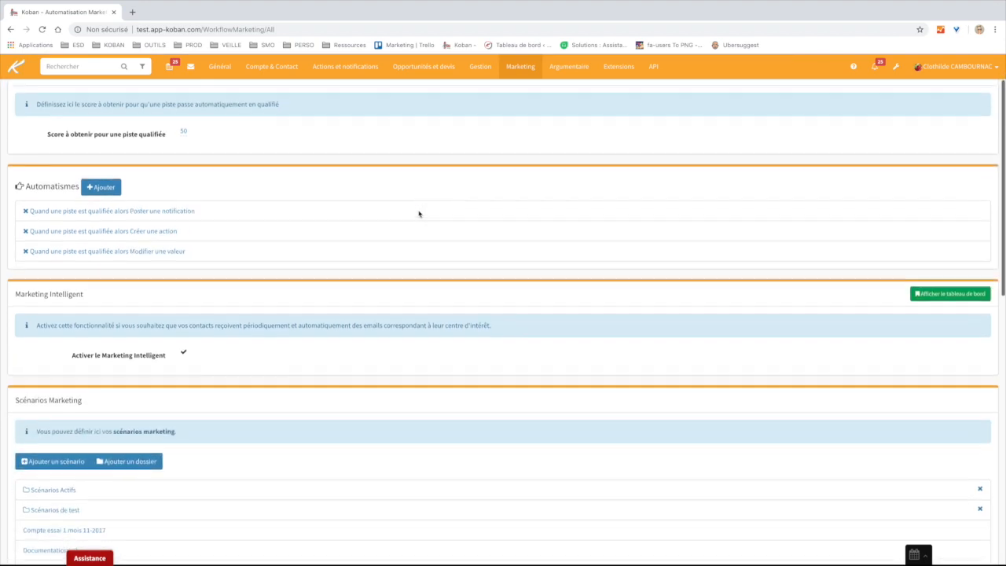
{"action": "scroll", "coordinate": [151, 196], "scroll_direction": "up", "scroll_amount": 2}
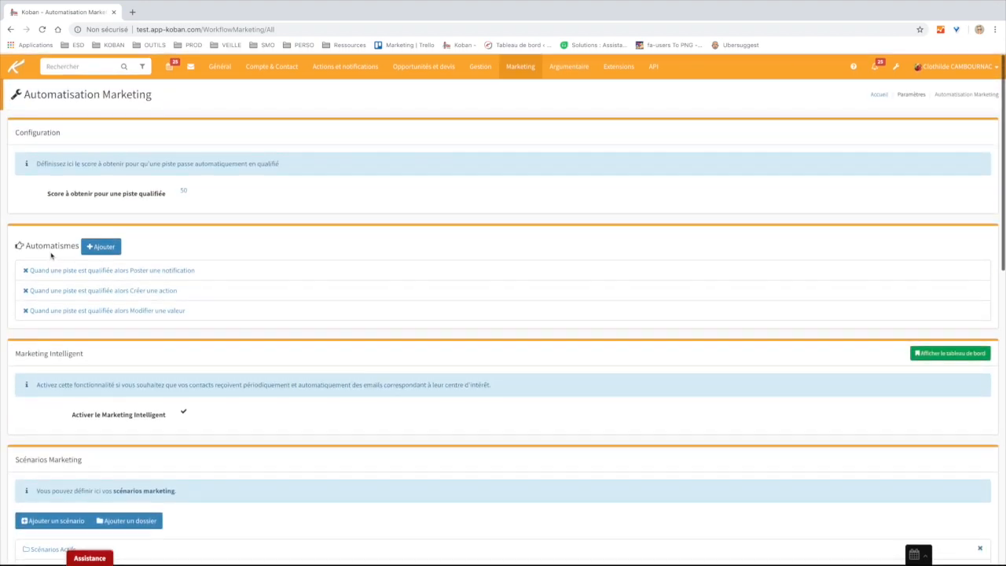
{"action": "double_click", "coordinate": [52, 246]}
{"action": "left_click", "coordinate": [334, 255]}
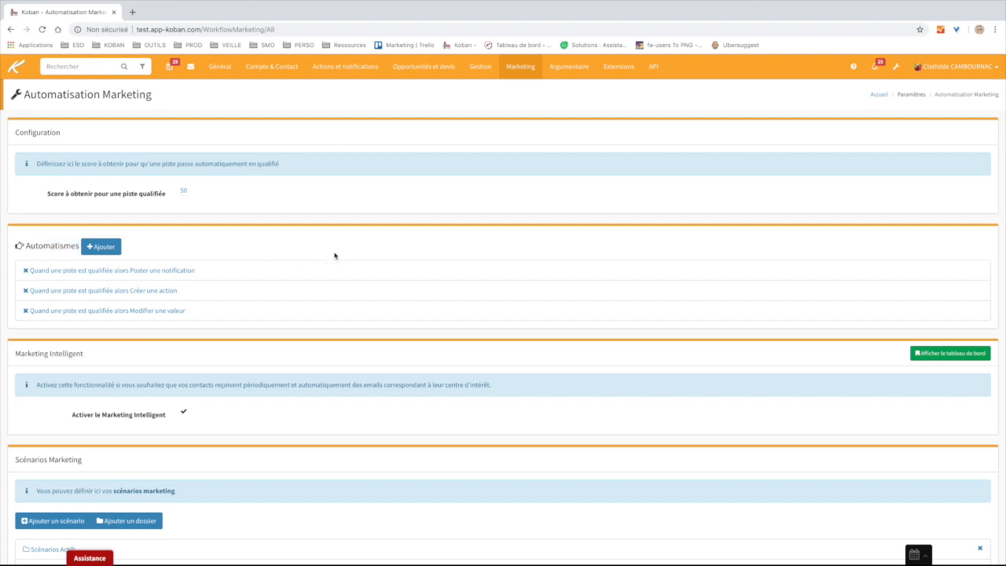
{"action": "scroll", "coordinate": [334, 254], "scroll_direction": "down", "scroll_amount": 4}
{"action": "left_click_drag", "start_coordinate": [90, 162], "coordinate": [11, 162]}
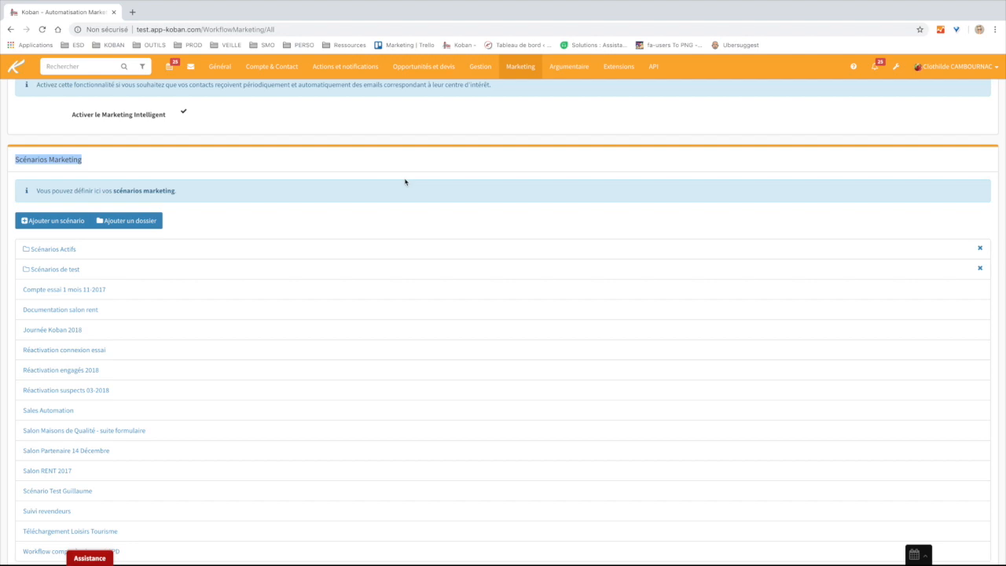
{"action": "scroll", "coordinate": [401, 181], "scroll_direction": "down", "scroll_amount": 1}
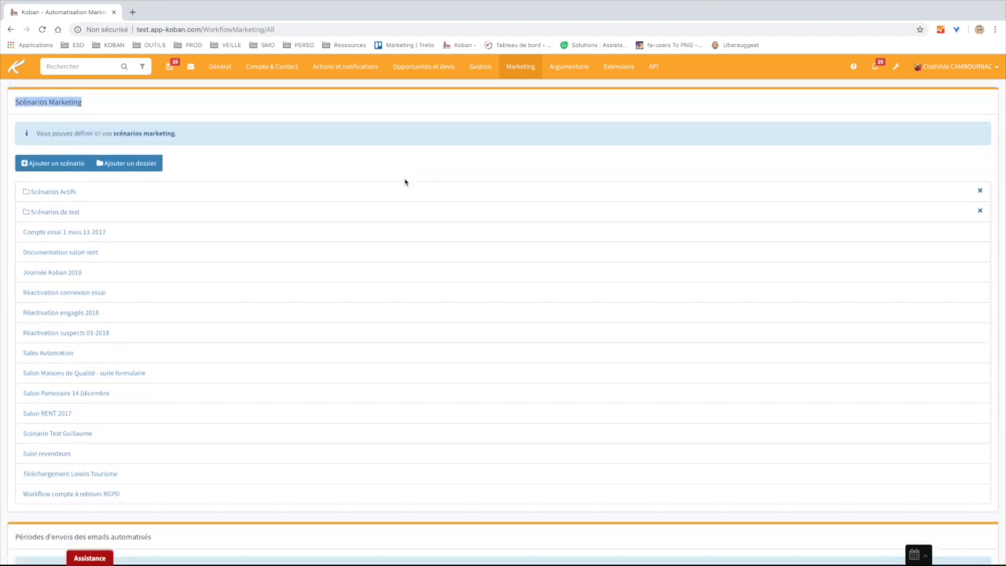
{"action": "left_click", "coordinate": [349, 168]}
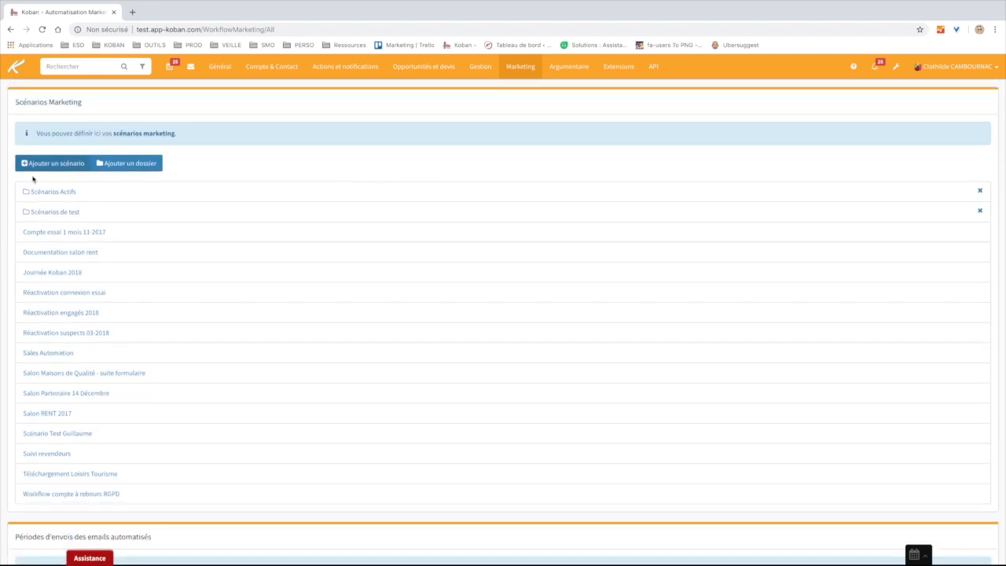
- Add a scenario with Libellé 'test scenario' and open it with Ajouter et ouvrir
{"action": "left_click", "coordinate": [64, 167]}
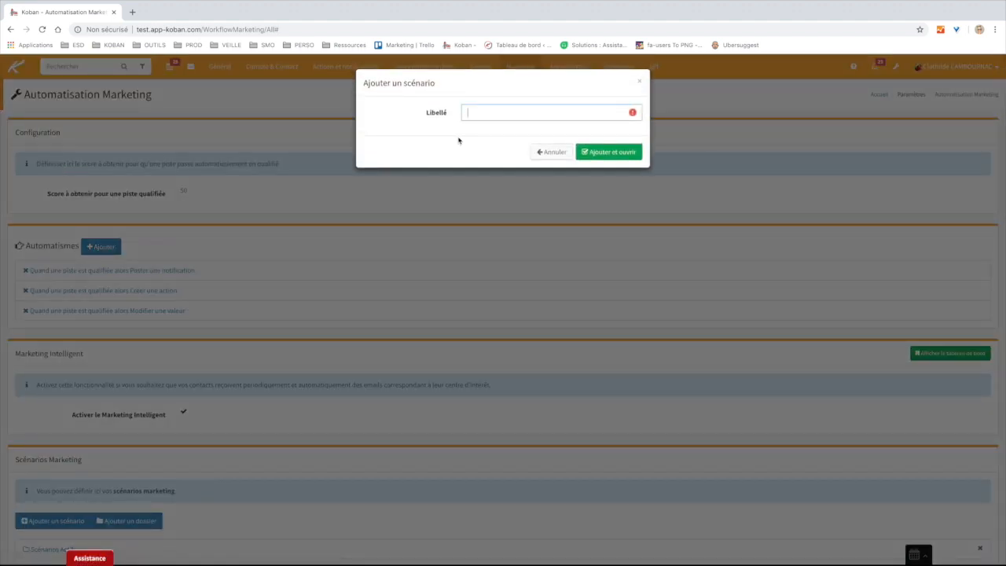
{"action": "type", "text": "te"}
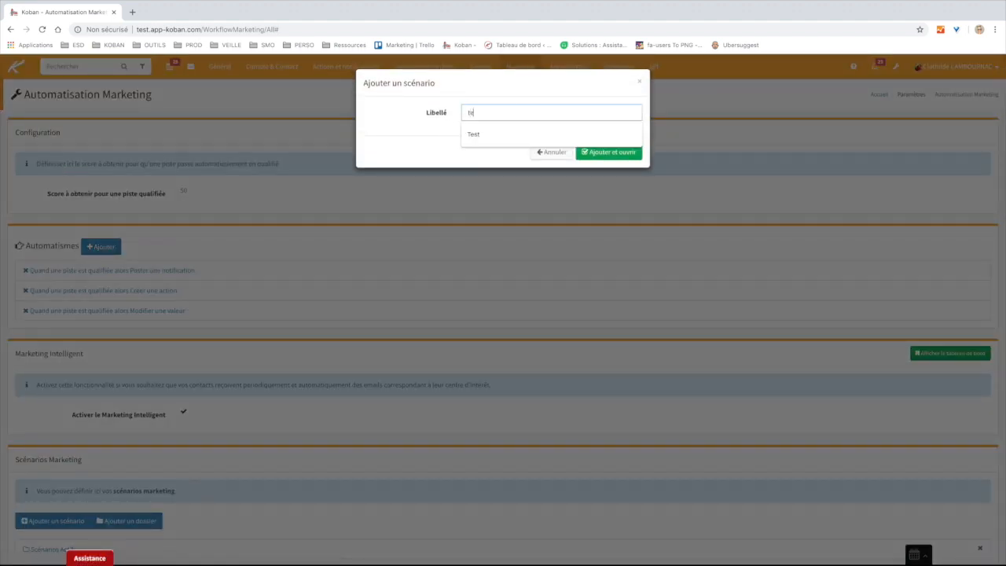
{"action": "type", "text": "st scenario"}
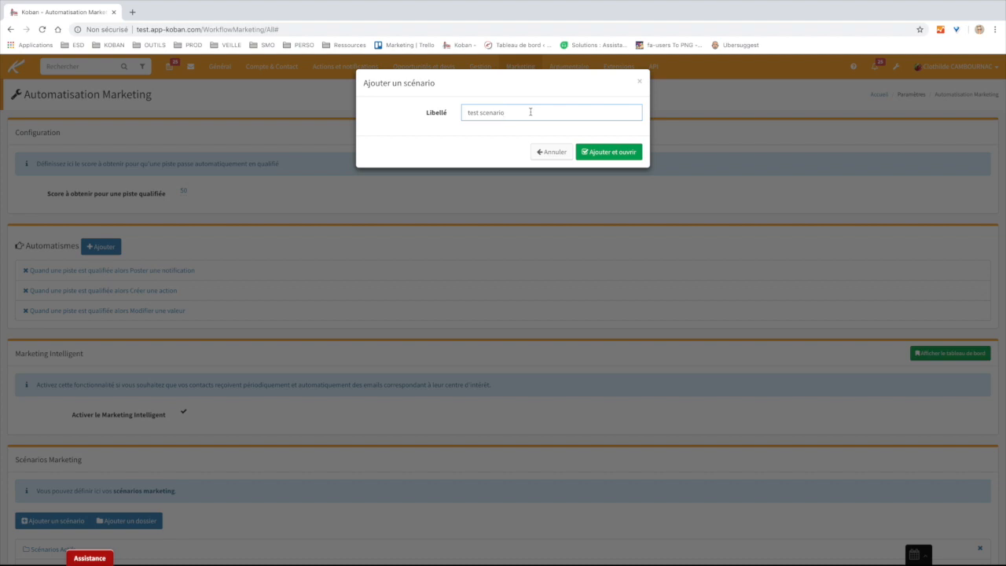
{"action": "left_click", "coordinate": [618, 153]}
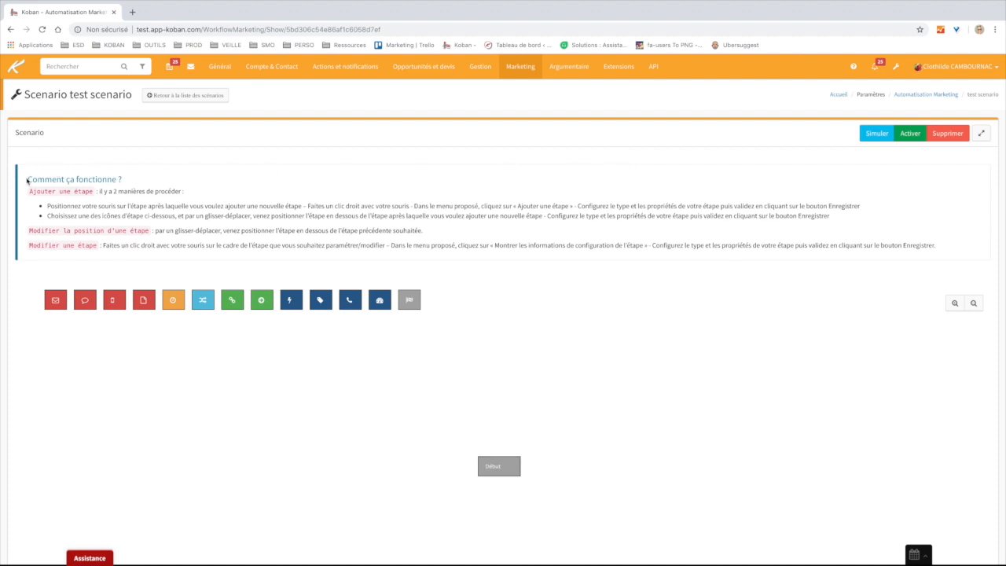
- Rename the scenario title to 'test scenario 2'
{"action": "left_click_drag", "start_coordinate": [28, 178], "coordinate": [626, 274]}
{"action": "left_click", "coordinate": [626, 274]}
{"action": "left_click", "coordinate": [92, 94]}
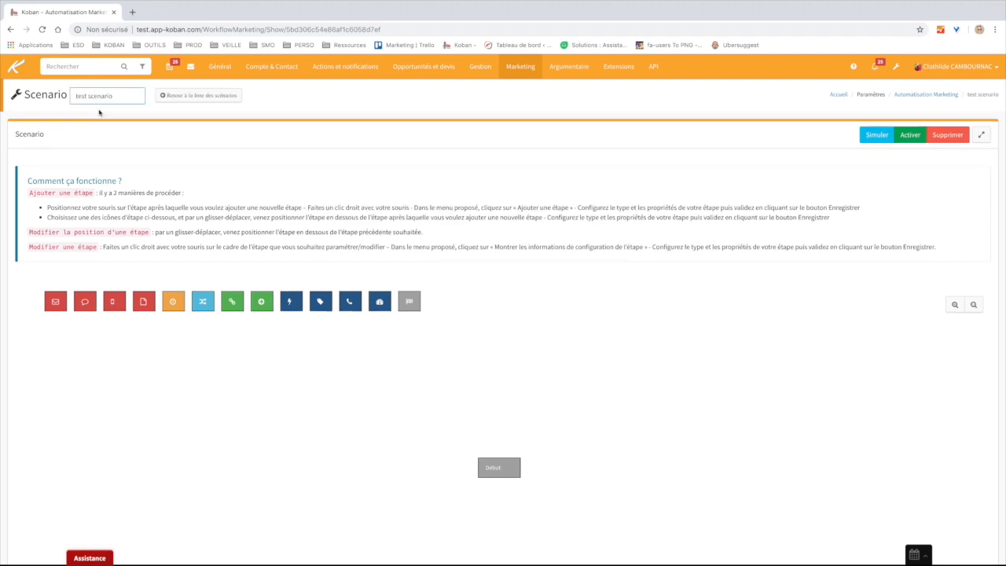
{"action": "type", "text": "2"}
{"action": "key", "text": "Return"}
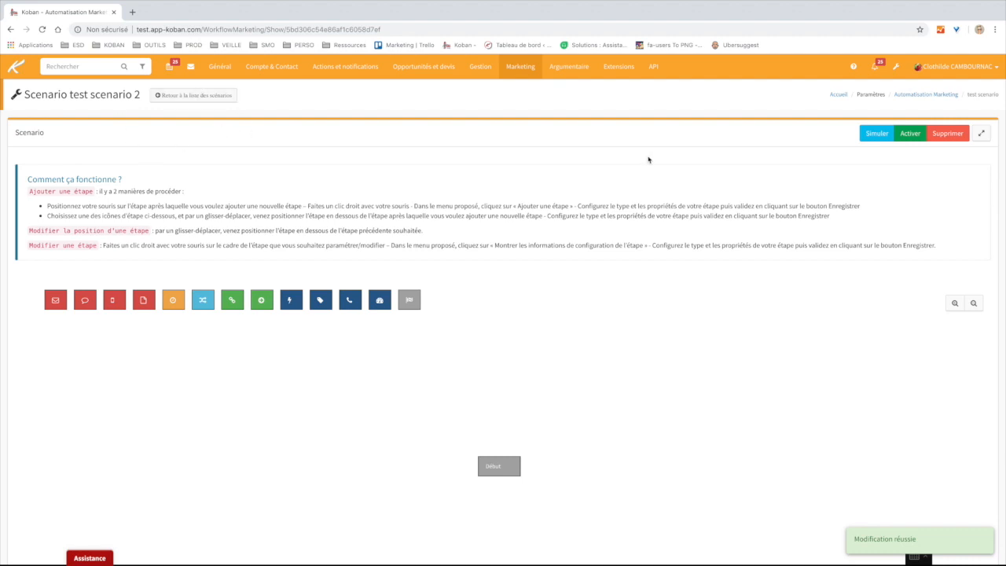
- Return to the scenario list and reopen 'test scenario 2'
{"action": "left_click", "coordinate": [206, 97]}
{"action": "scroll", "coordinate": [305, 291], "scroll_direction": "down", "scroll_amount": 2}
{"action": "scroll", "coordinate": [305, 291], "scroll_direction": "down", "scroll_amount": 6}
{"action": "scroll", "coordinate": [242, 209], "scroll_direction": "up", "scroll_amount": 1}
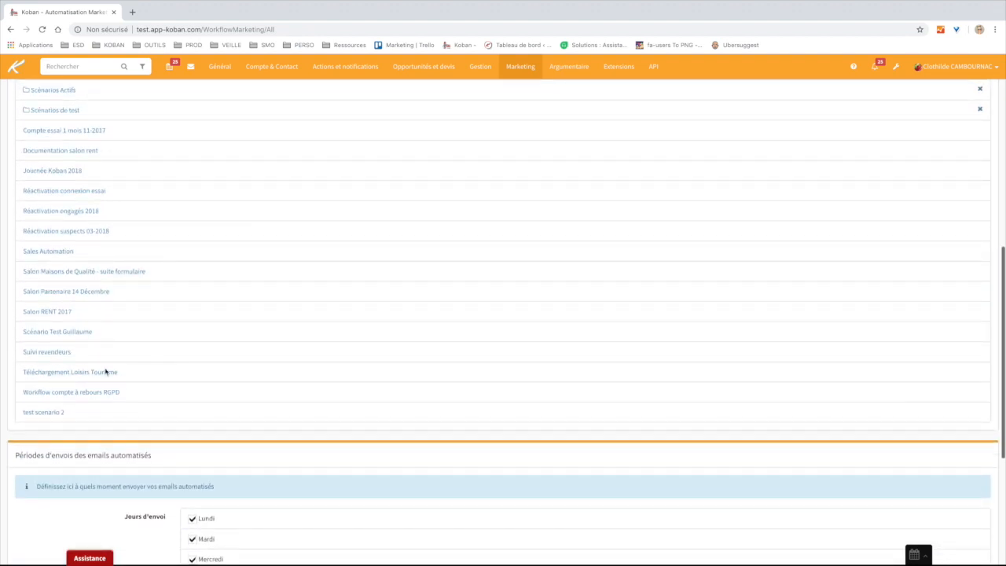
{"action": "left_click", "coordinate": [41, 414]}
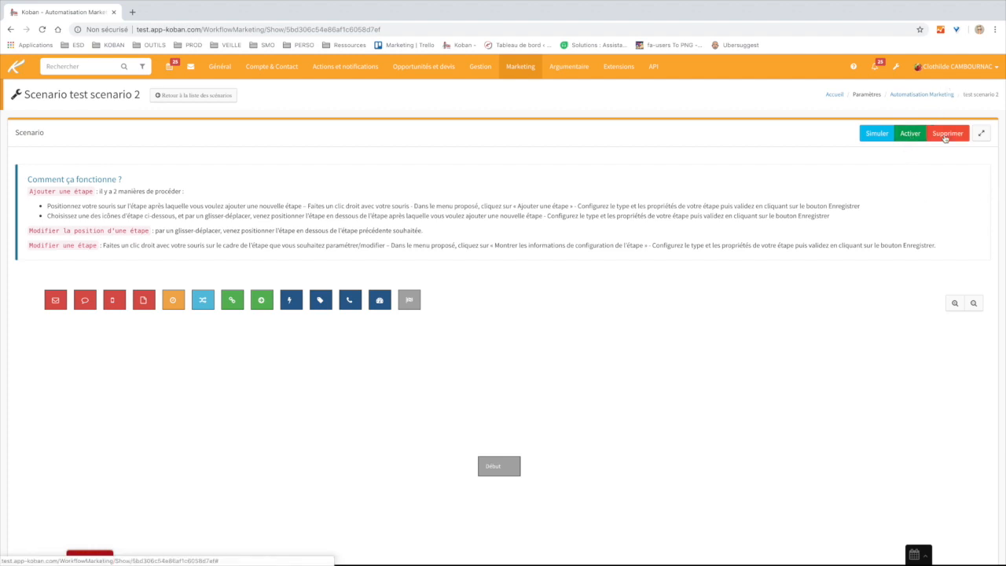
- Expand the 'test scenario 2' editor to reveal the Début node and available step types
{"action": "left_click", "coordinate": [982, 134]}
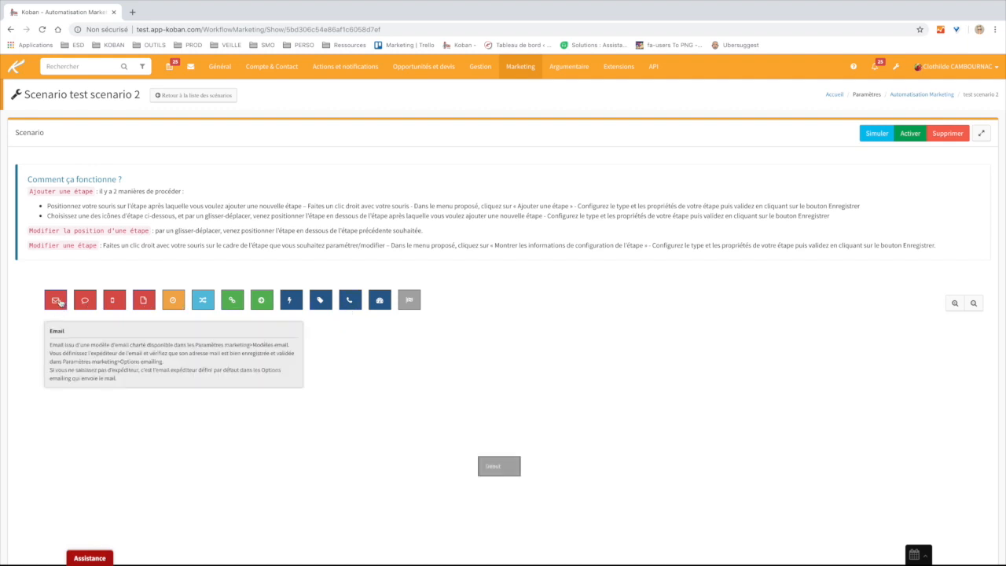
{"action": "scroll", "coordinate": [60, 304], "scroll_direction": "down", "scroll_amount": 3}
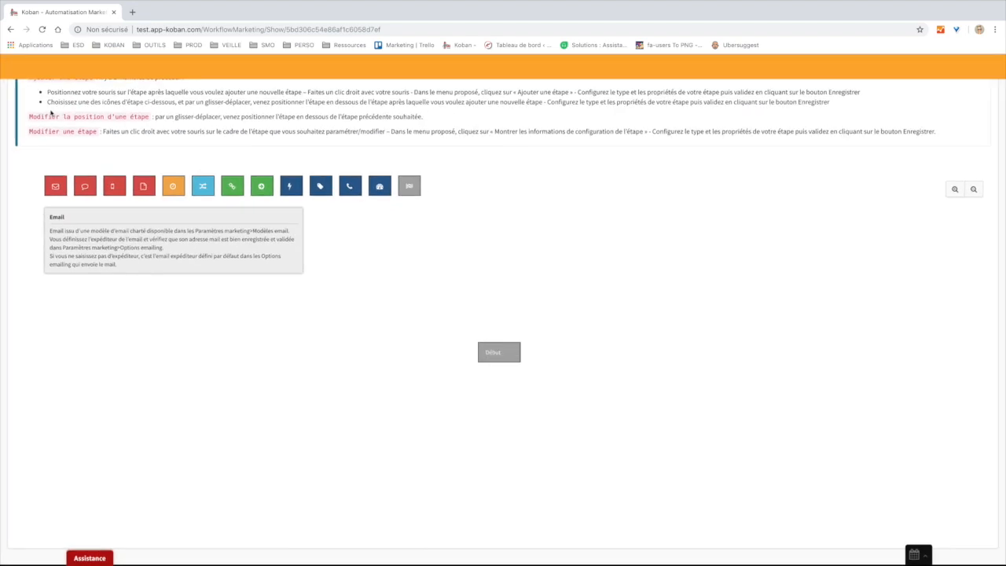
{"action": "left_click", "coordinate": [520, 68]}
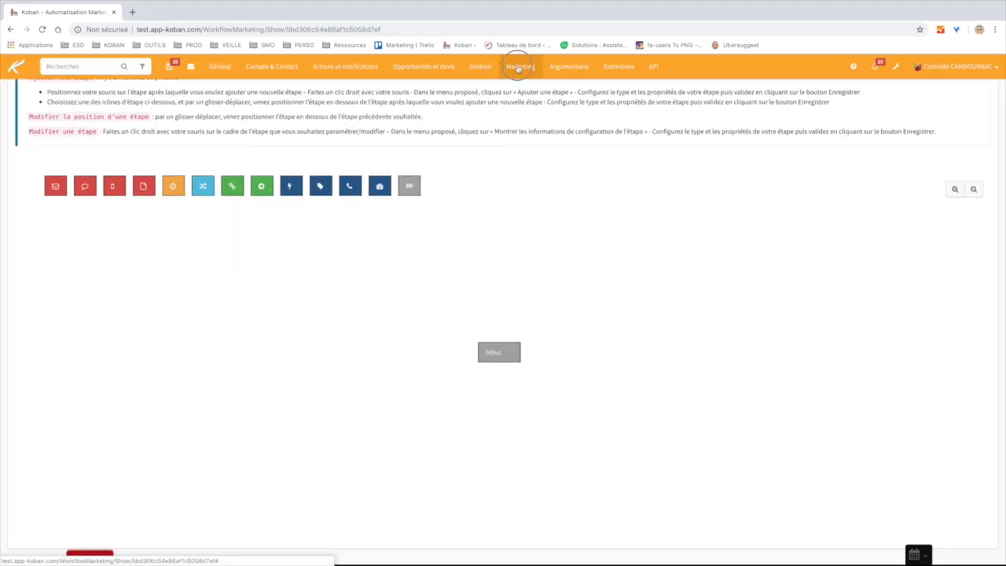
{"action": "left_click", "coordinate": [549, 117]}
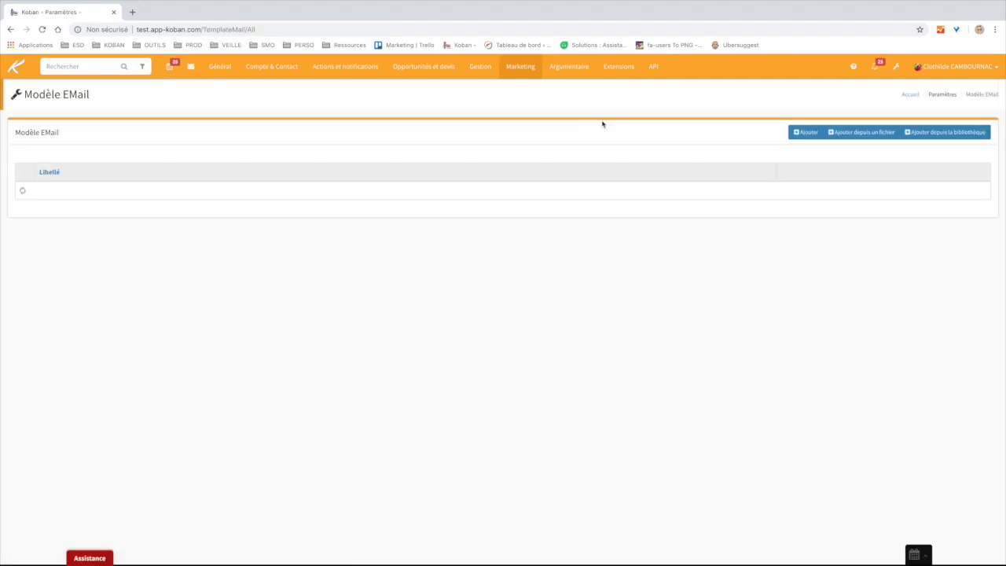
{"action": "left_click", "coordinate": [530, 69]}
{"action": "left_click", "coordinate": [534, 133]}
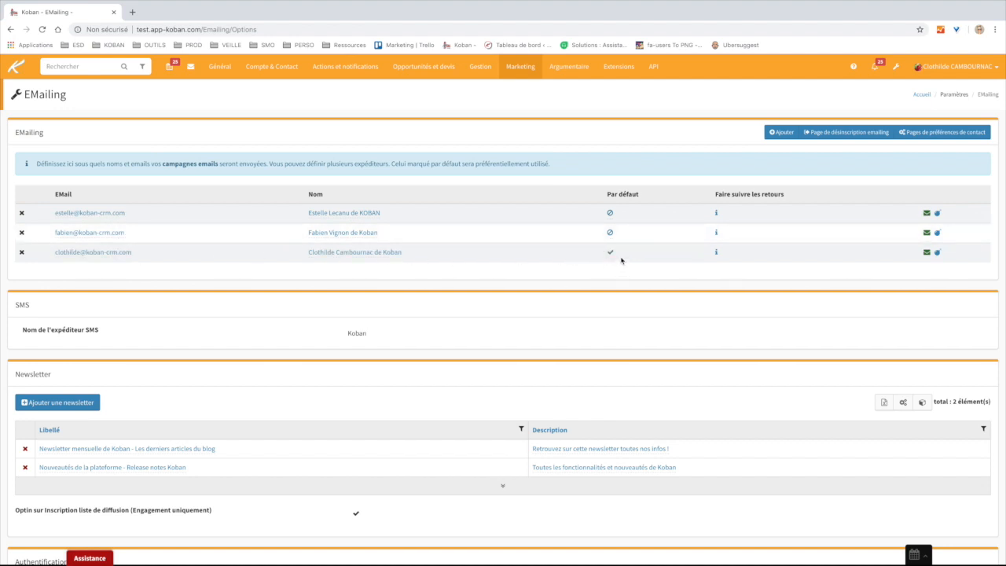
{"action": "left_click", "coordinate": [11, 29]}
{"action": "left_click", "coordinate": [11, 29]}
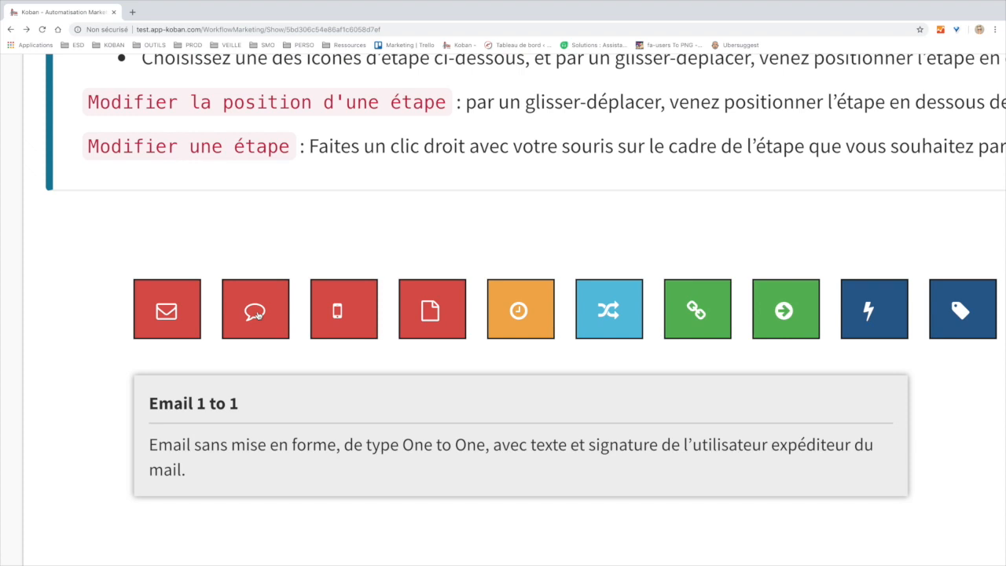
- Read the descriptions of the SMS, Document and Pause step types
{"action": "left_click", "coordinate": [337, 312]}
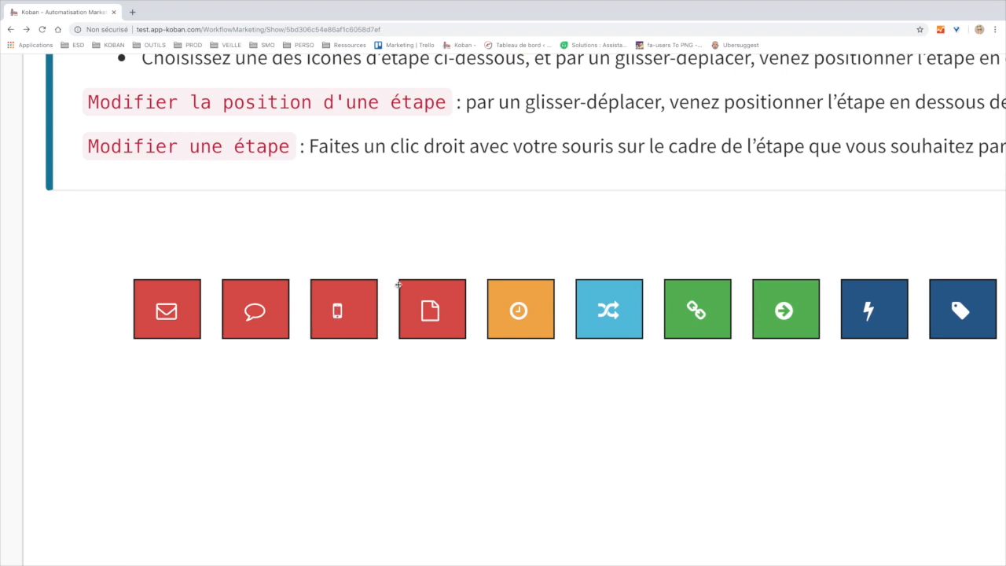
{"action": "mouse_move", "coordinate": [431, 315]}
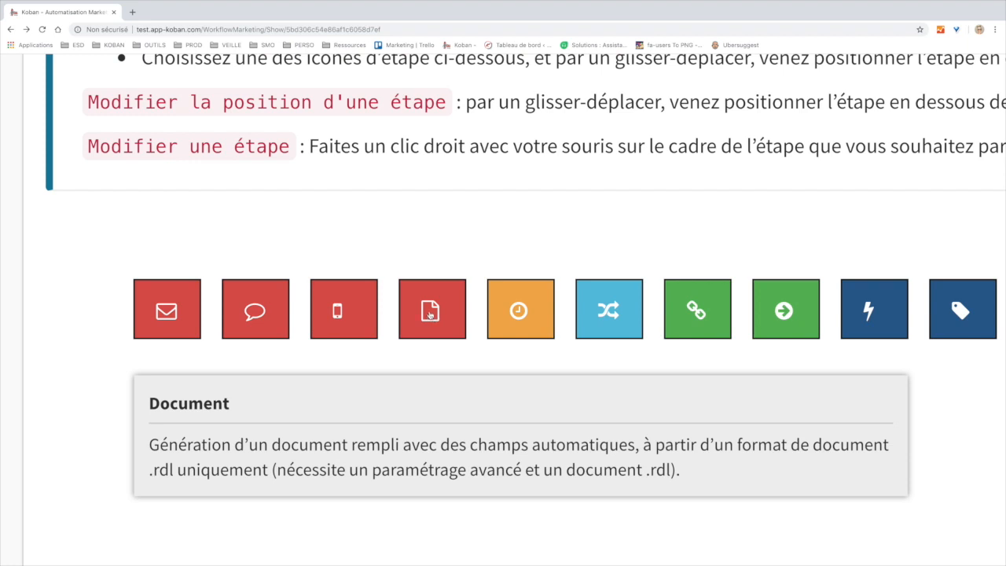
{"action": "left_click", "coordinate": [518, 300]}
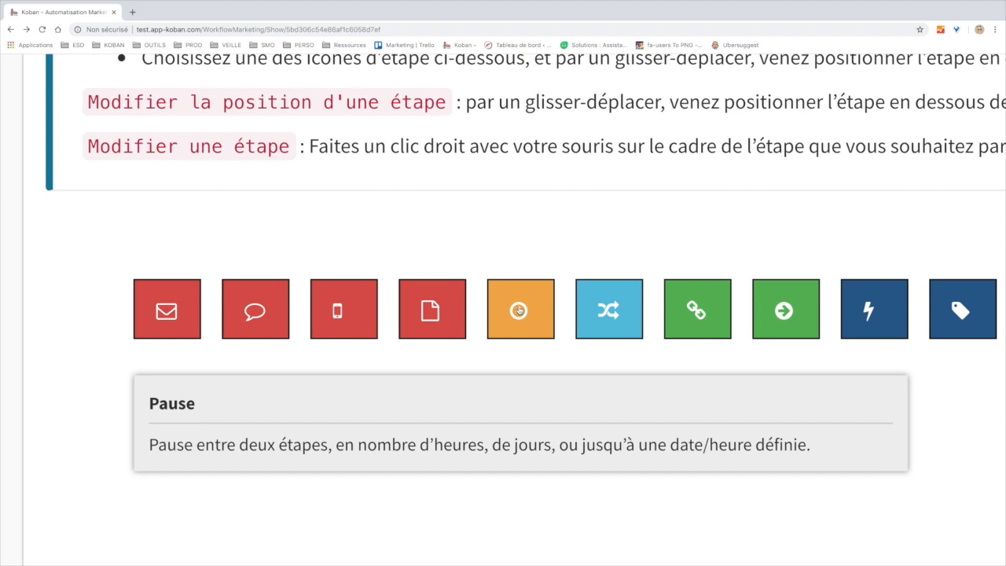
{"action": "mouse_move", "coordinate": [605, 312]}
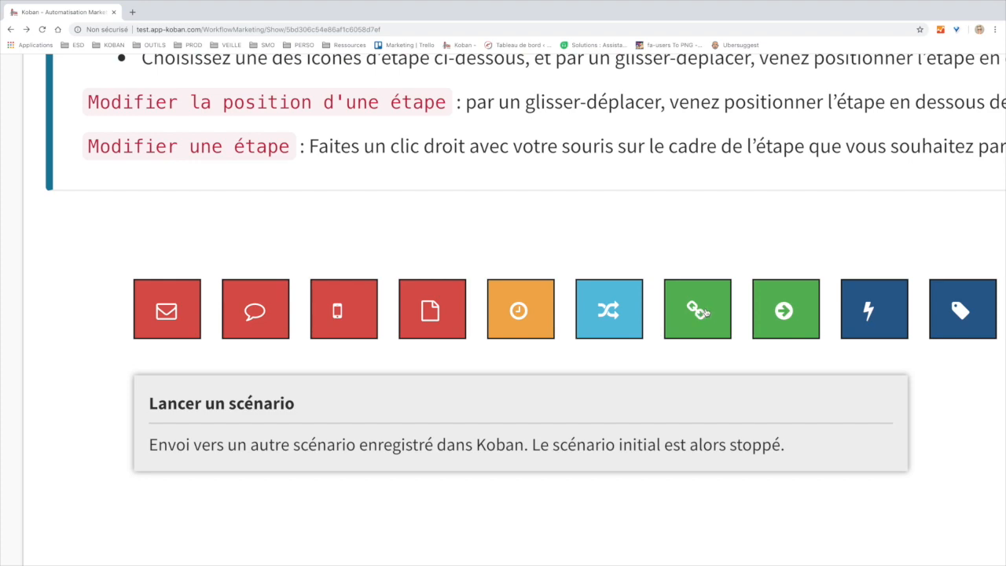
{"action": "scroll", "coordinate": [784, 312], "scroll_direction": "right", "scroll_amount": 4}
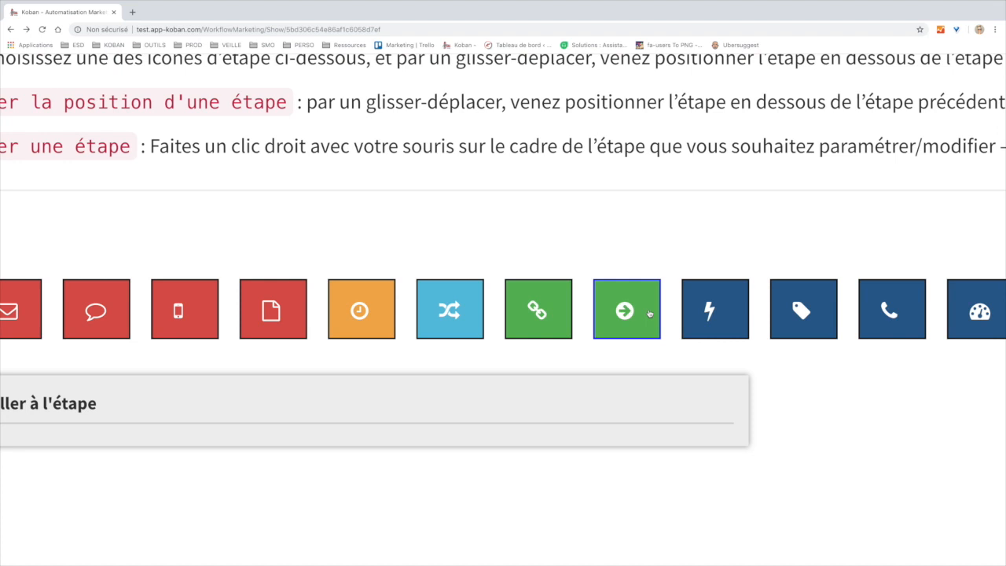
{"action": "scroll", "coordinate": [649, 312], "scroll_direction": "right", "scroll_amount": 2}
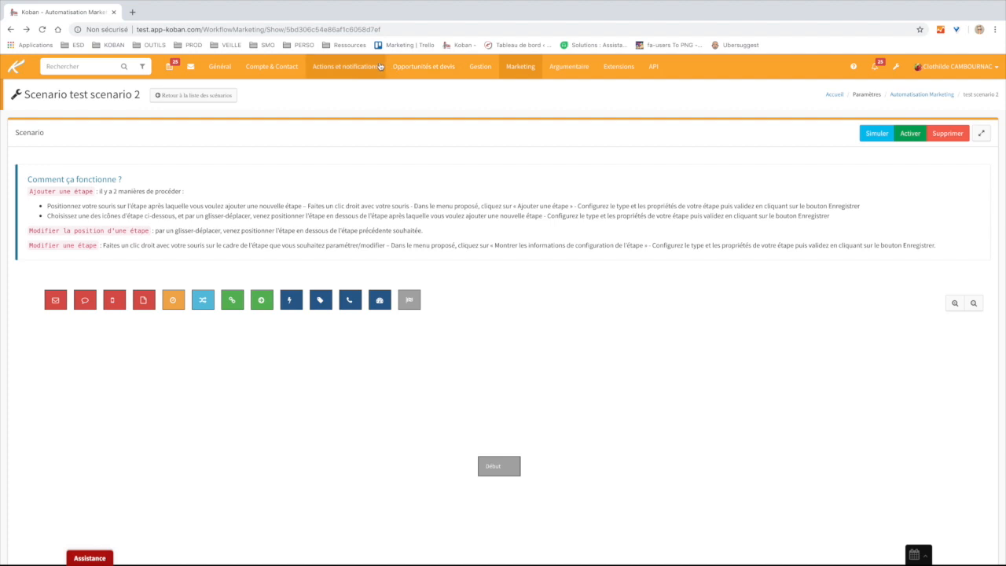
{"action": "mouse_move", "coordinate": [343, 66]}
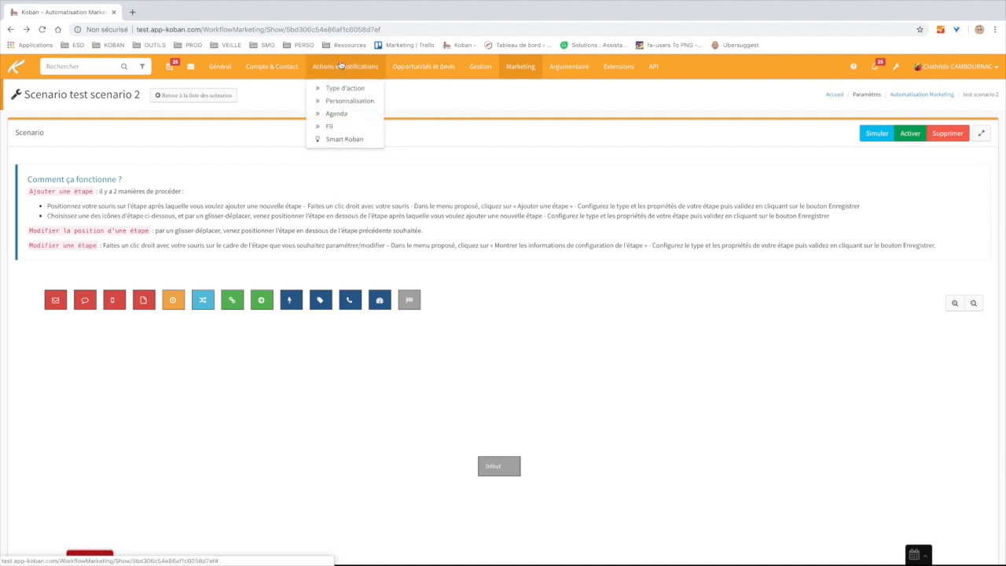
{"action": "left_click", "coordinate": [348, 89]}
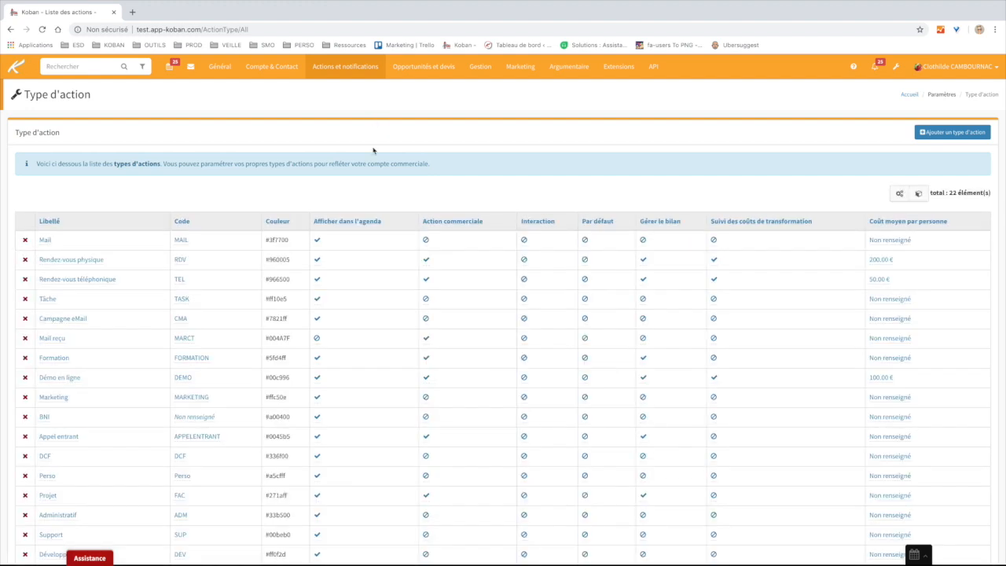
{"action": "left_click", "coordinate": [10, 29]}
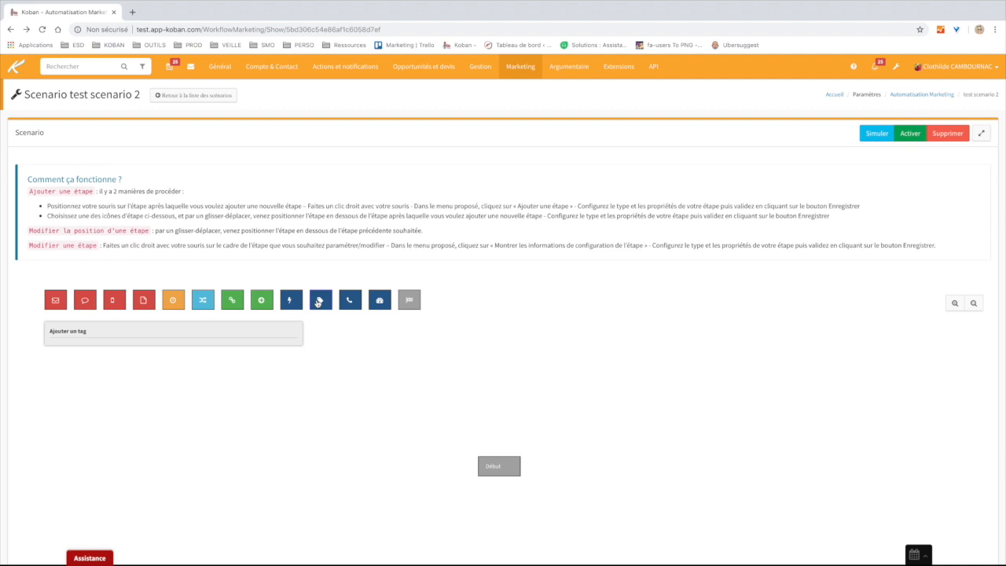
{"action": "left_click", "coordinate": [220, 66]}
{"action": "left_click", "coordinate": [258, 140]}
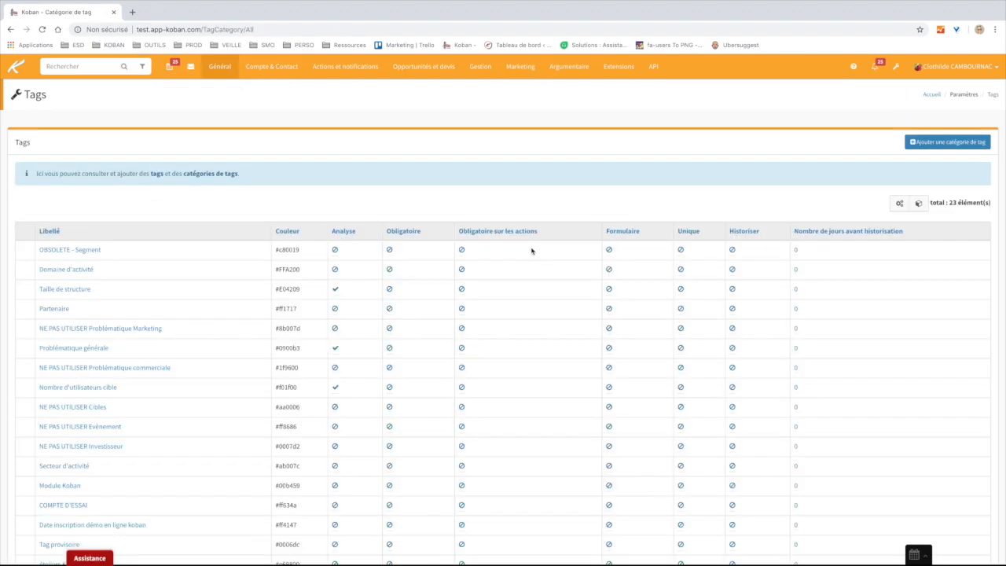
{"action": "left_click", "coordinate": [108, 319]}
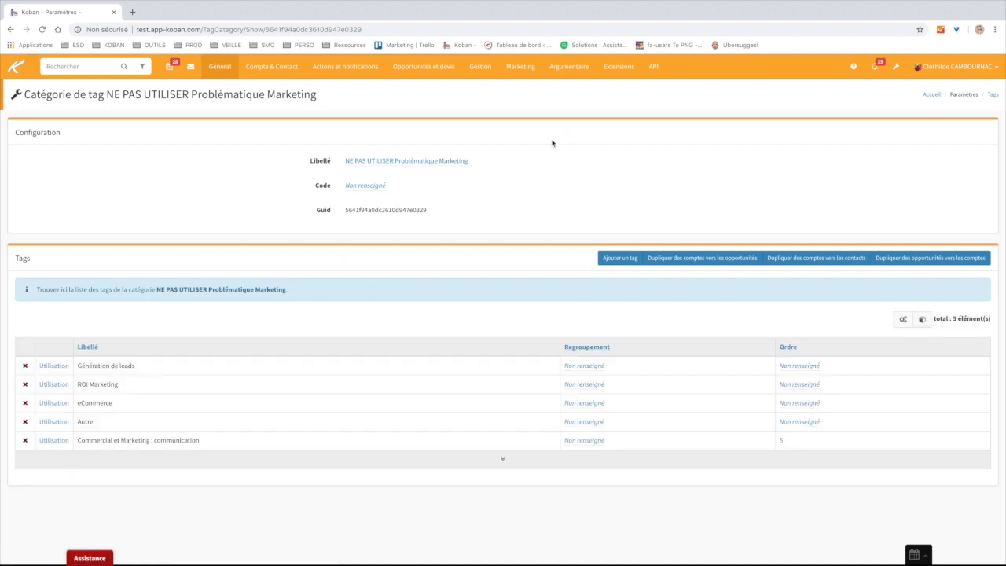
{"action": "left_click", "coordinate": [11, 30]}
{"action": "left_click", "coordinate": [11, 31]}
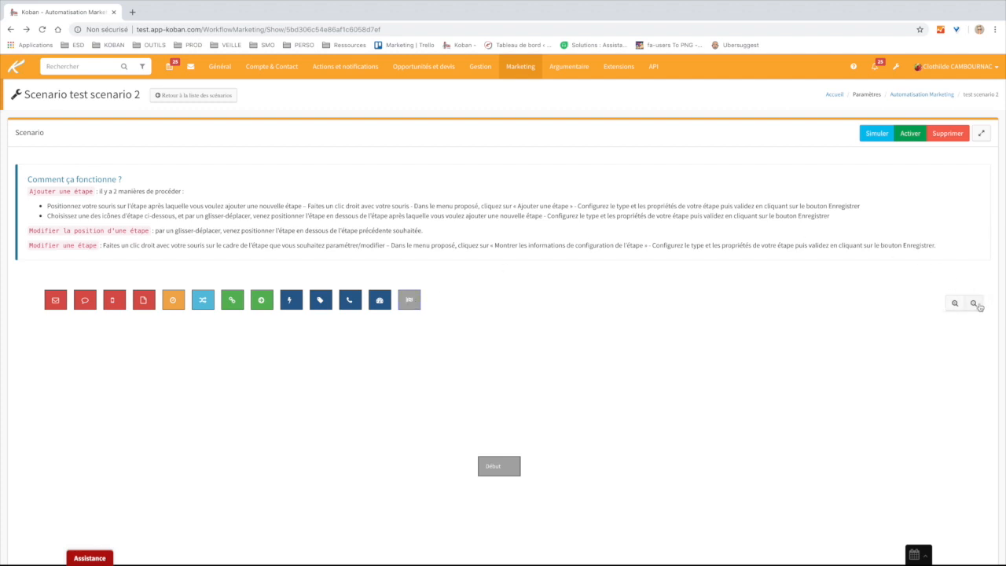
- Zoom in twice on the diagram so the Début step appears larger
{"action": "scroll", "coordinate": [980, 308], "scroll_direction": "up", "scroll_amount": 5}
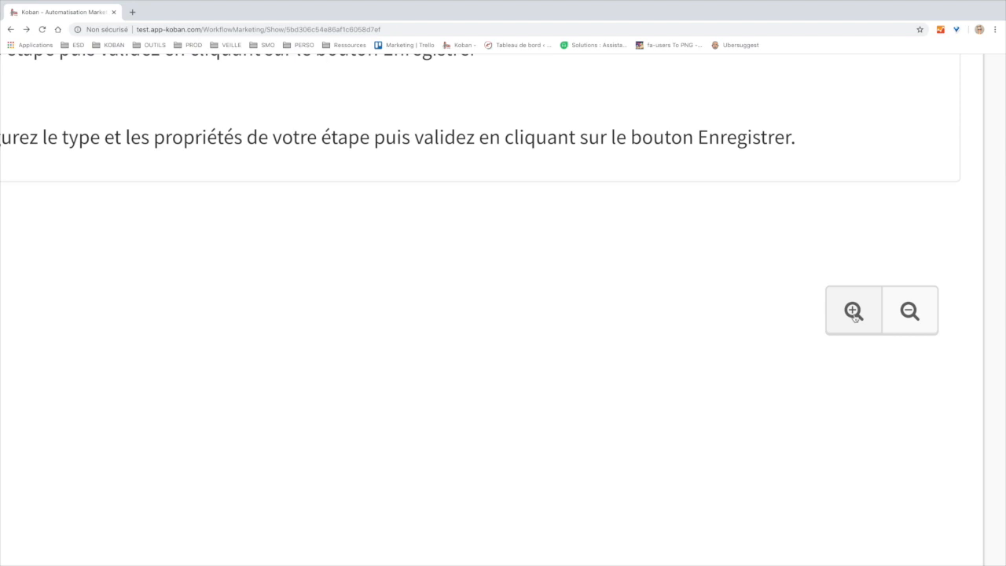
{"action": "scroll", "coordinate": [854, 313], "scroll_direction": "down", "scroll_amount": 5}
{"action": "left_click", "coordinate": [953, 307]}
{"action": "left_click", "coordinate": [952, 305]}
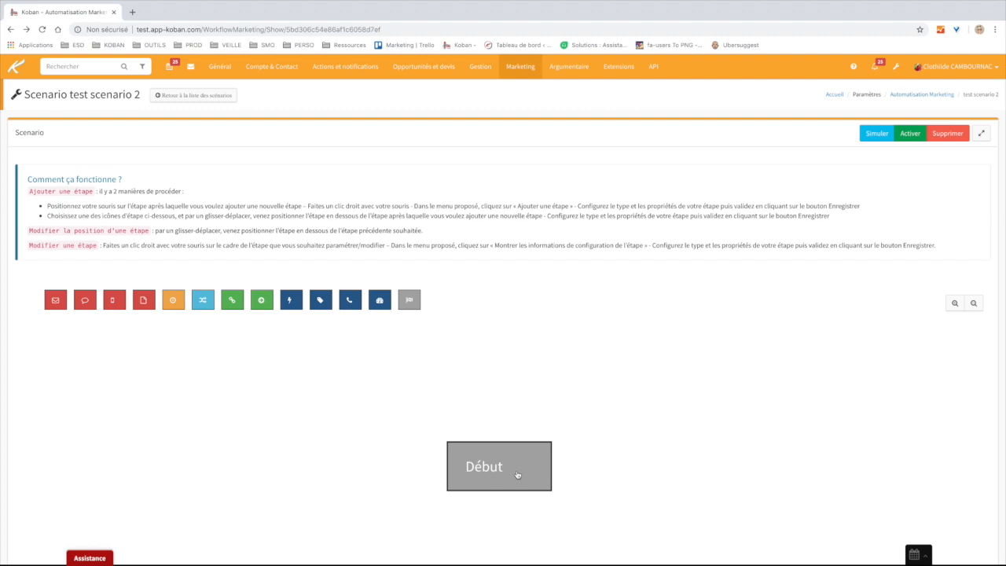
- Go to the Accueil – Tableaux de bord dashboard via the Koban logo
{"action": "scroll", "coordinate": [517, 474], "scroll_direction": "down", "scroll_amount": 1}
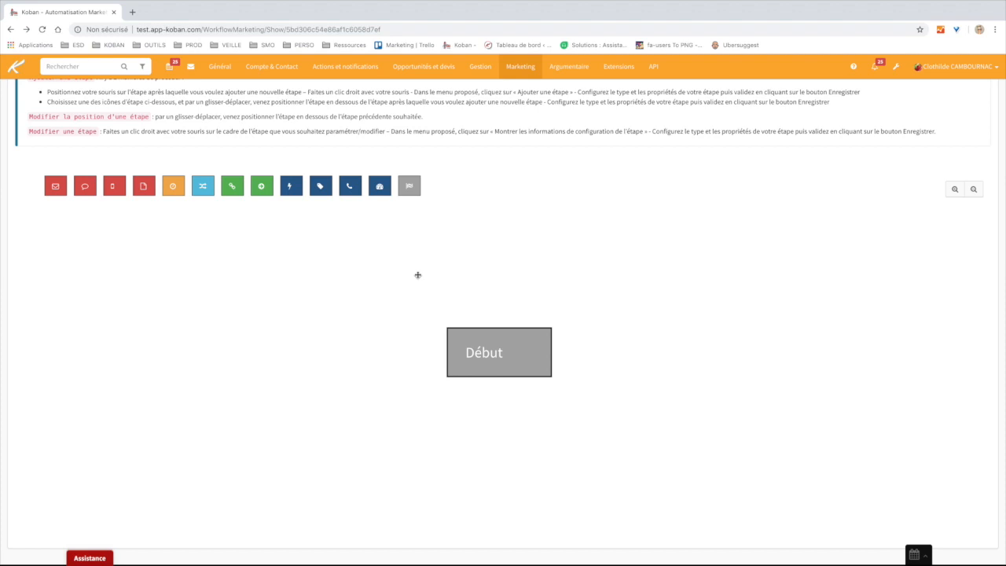
{"action": "left_click", "coordinate": [17, 69]}
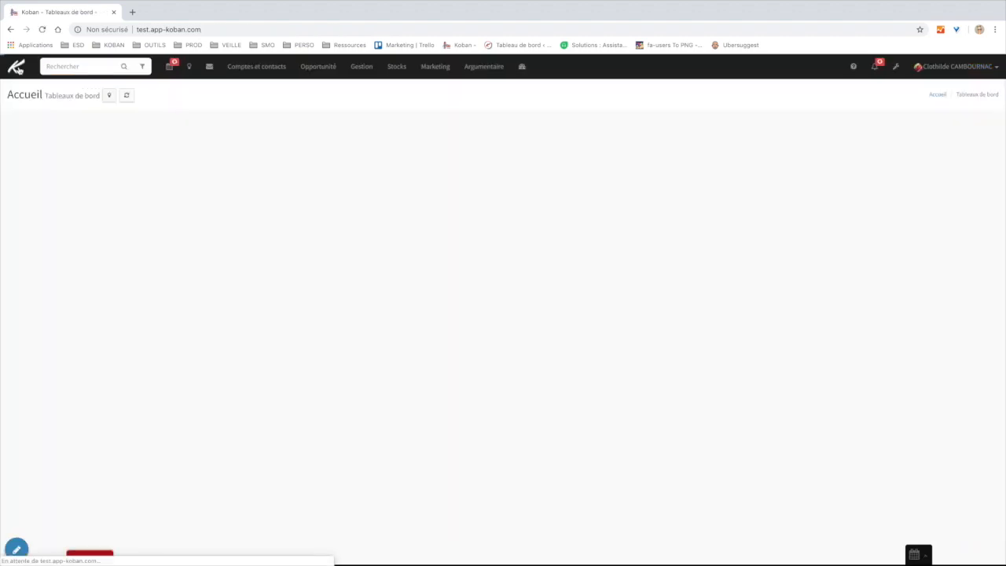
- Open the Cahier des charges Marketing engagement point page from the Marketing menu
{"action": "left_click", "coordinate": [438, 69]}
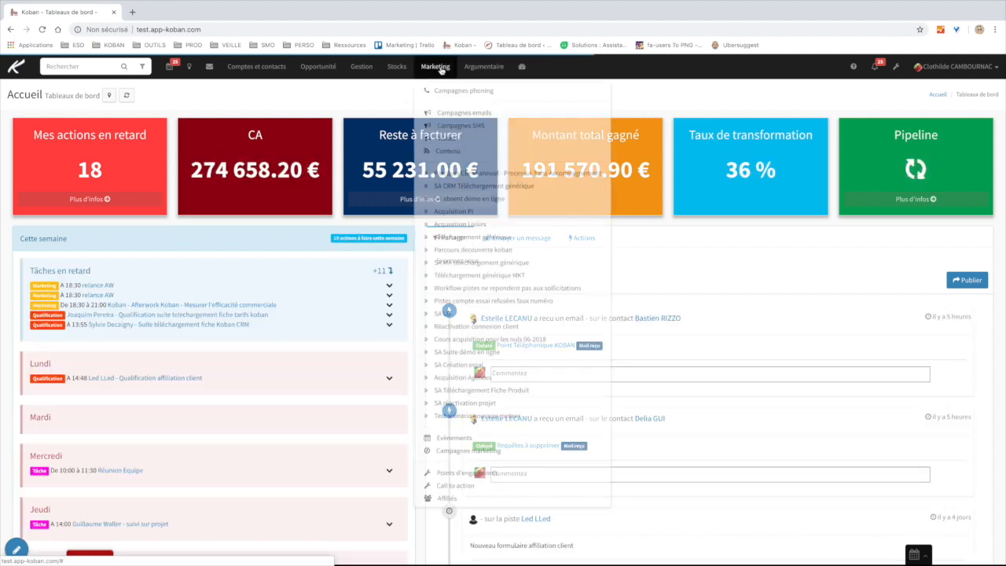
{"action": "left_click", "coordinate": [447, 498]}
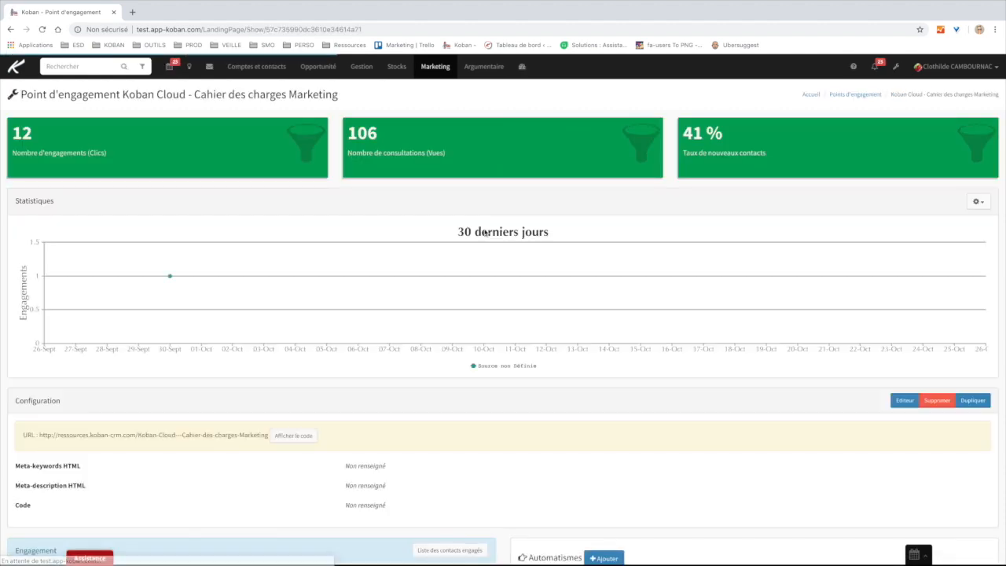
{"action": "scroll", "coordinate": [511, 261], "scroll_direction": "down", "scroll_amount": 3}
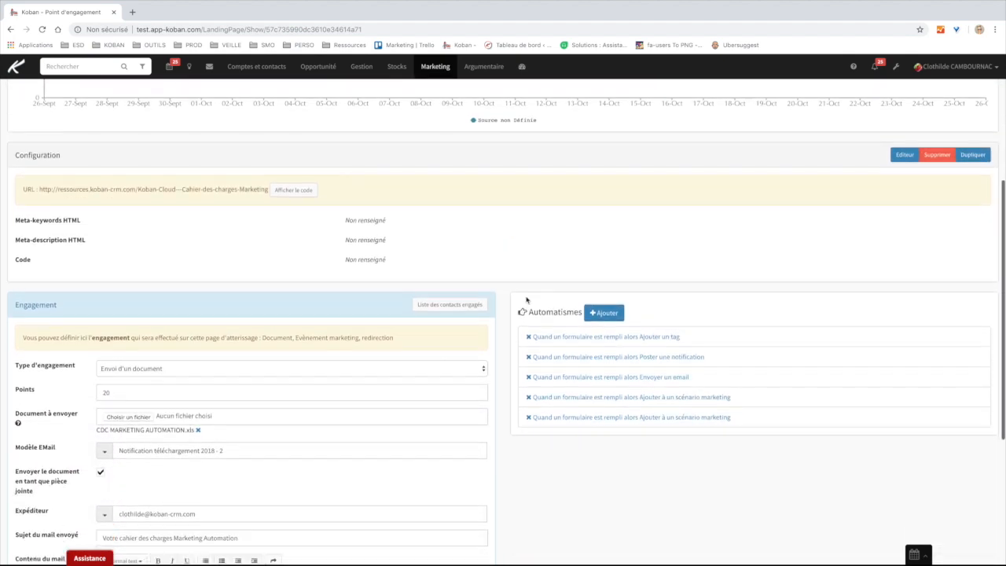
{"action": "double_click", "coordinate": [552, 300]}
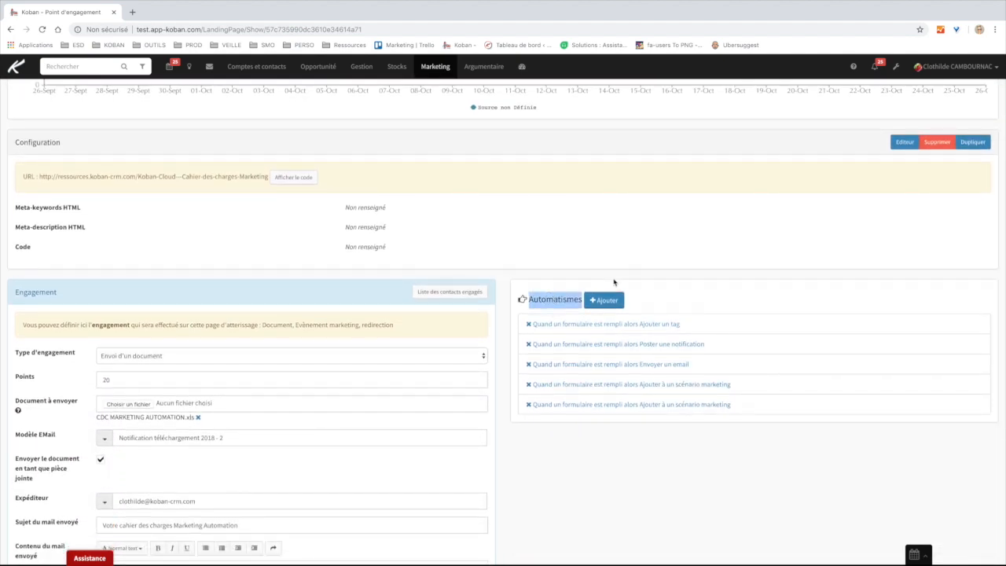
{"action": "left_click", "coordinate": [614, 282]}
{"action": "scroll", "coordinate": [615, 281], "scroll_direction": "down", "scroll_amount": 1}
- Draft an Automatismes rule adding form-fillers to test scenario 2, then cancel it
{"action": "left_click", "coordinate": [605, 299]}
{"action": "left_click", "coordinate": [562, 116]}
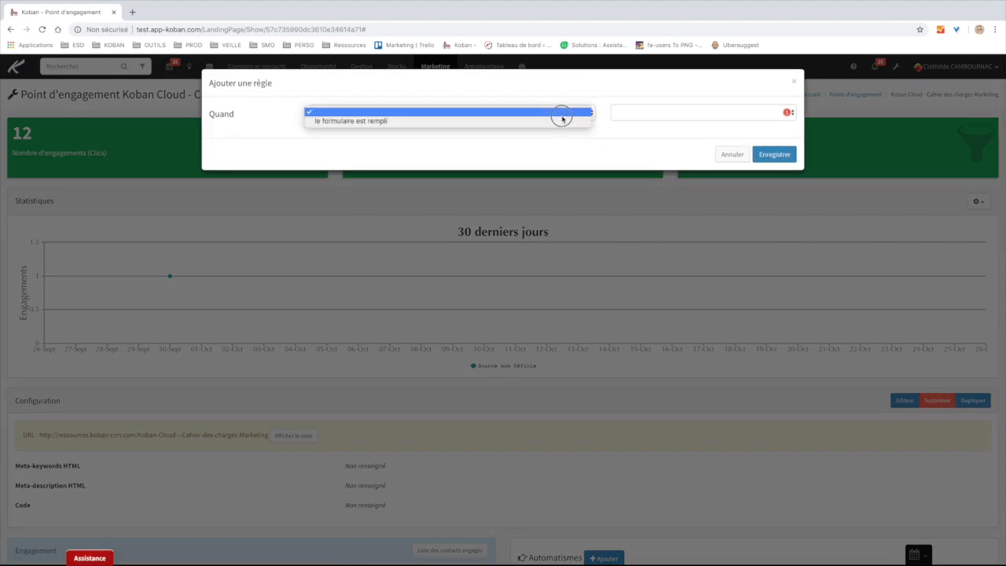
{"action": "left_click", "coordinate": [553, 122]}
{"action": "left_click", "coordinate": [604, 140]}
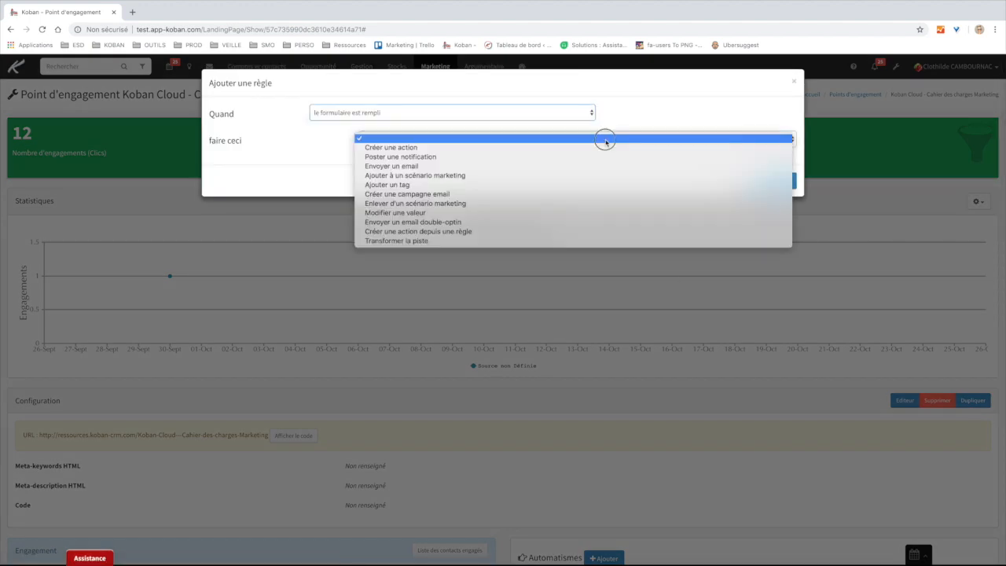
{"action": "left_click", "coordinate": [490, 176]}
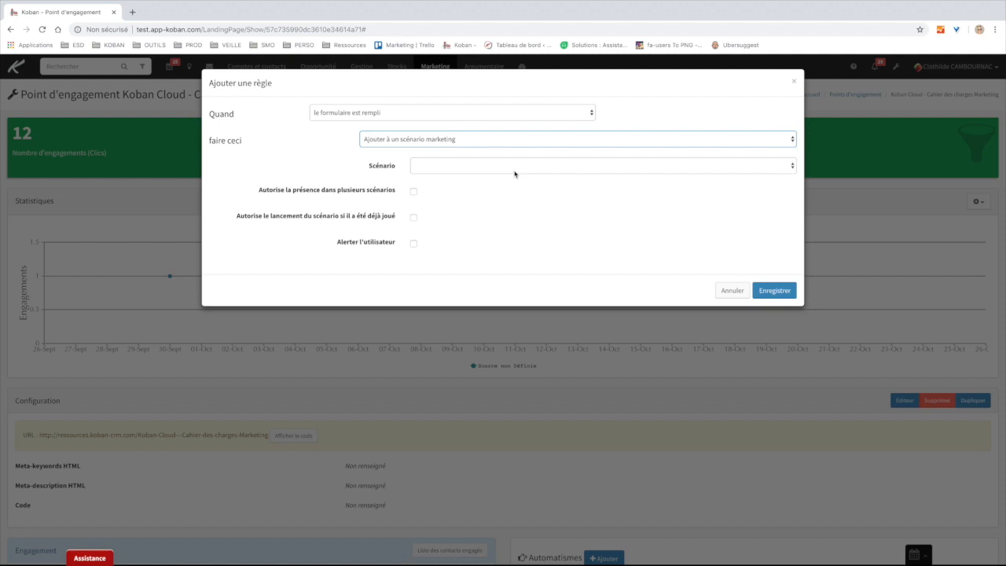
{"action": "left_click", "coordinate": [512, 168]}
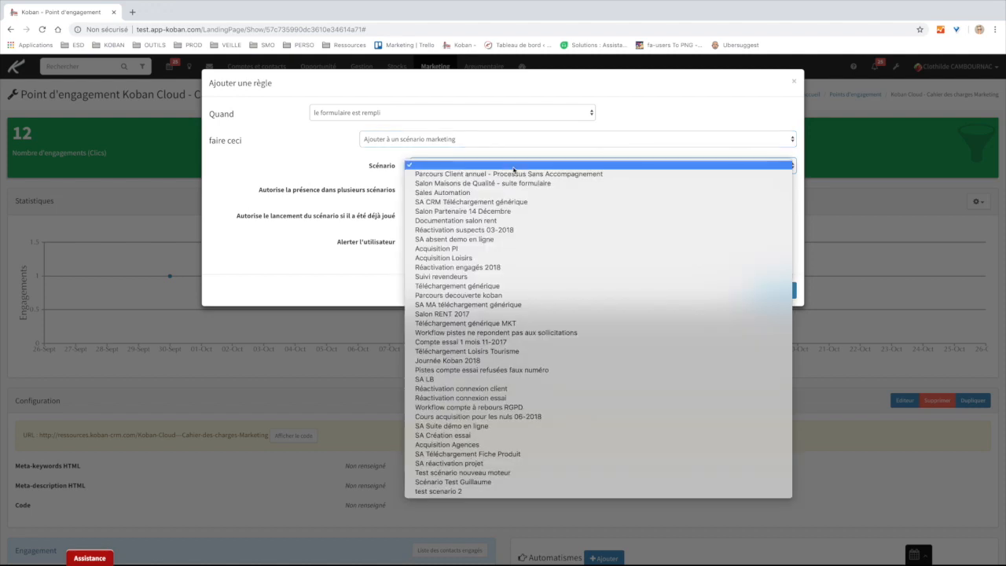
{"action": "left_click", "coordinate": [468, 492]}
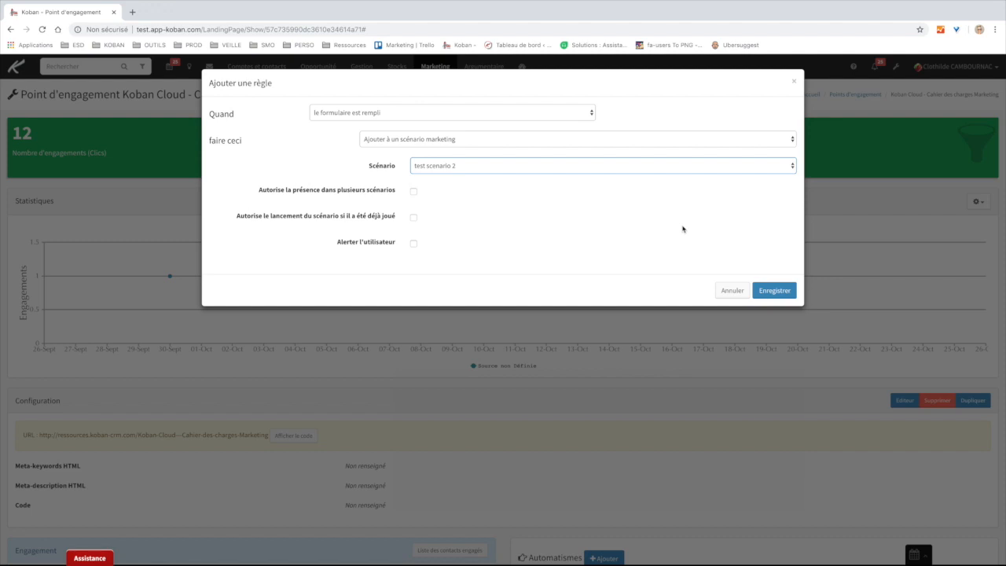
{"action": "left_click", "coordinate": [732, 291]}
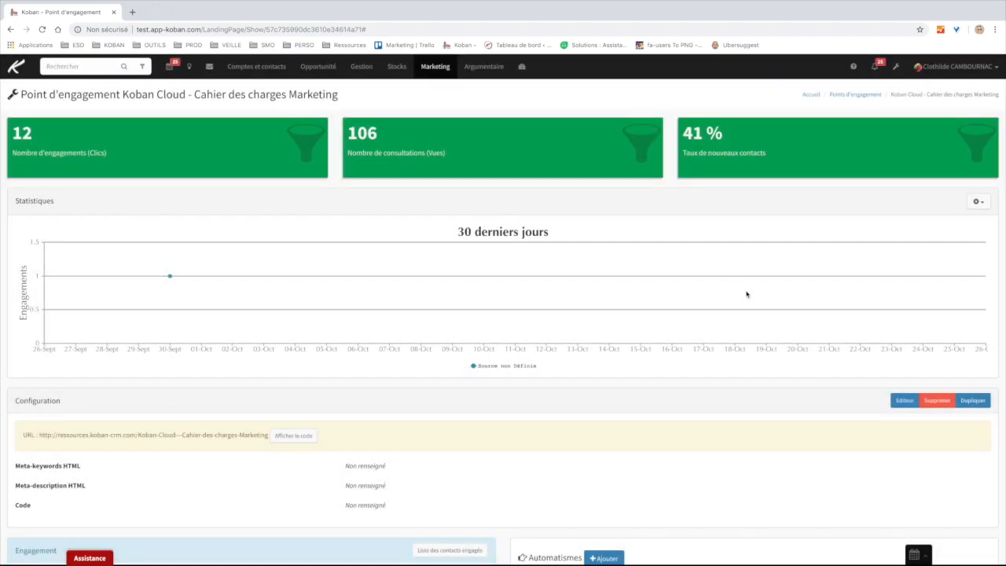
- Open the Piste (lead) customisation settings from the settings page
{"action": "left_click", "coordinate": [895, 68]}
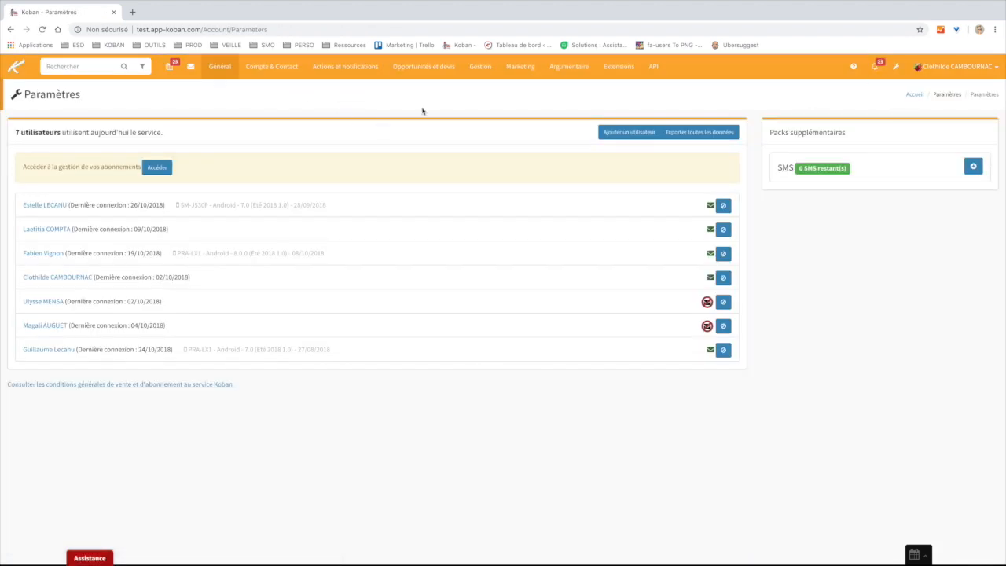
{"action": "mouse_move", "coordinate": [435, 72]}
{"action": "left_click", "coordinate": [428, 102]}
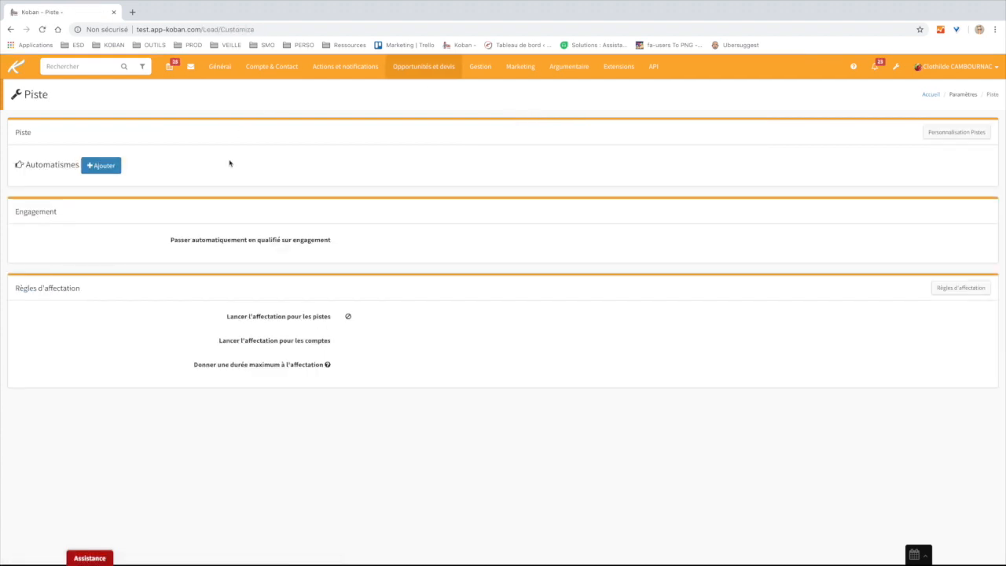
- Draft a rule adding qualified leads to a marketing scenario, then cancel it
{"action": "left_click", "coordinate": [101, 165]}
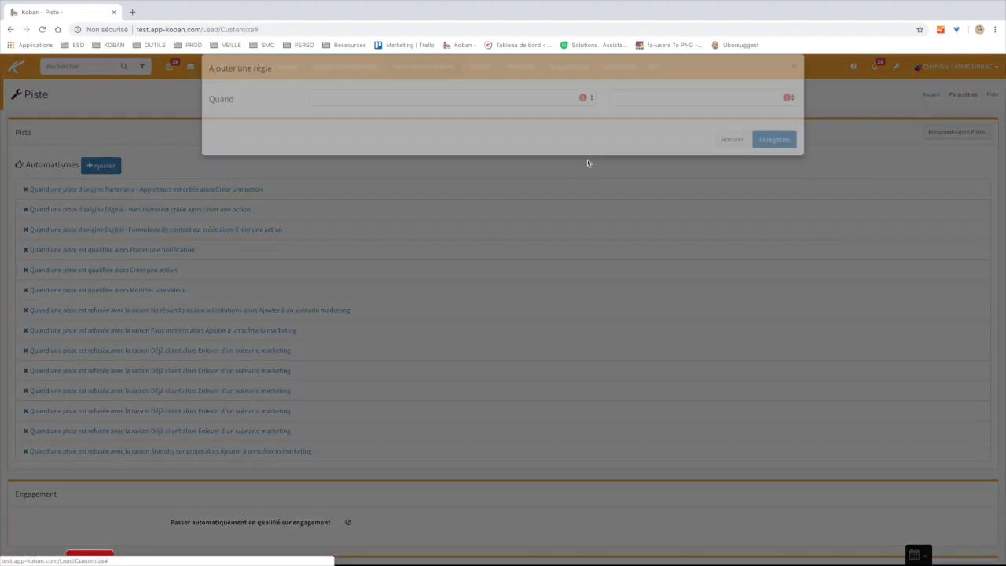
{"action": "left_click", "coordinate": [532, 113]}
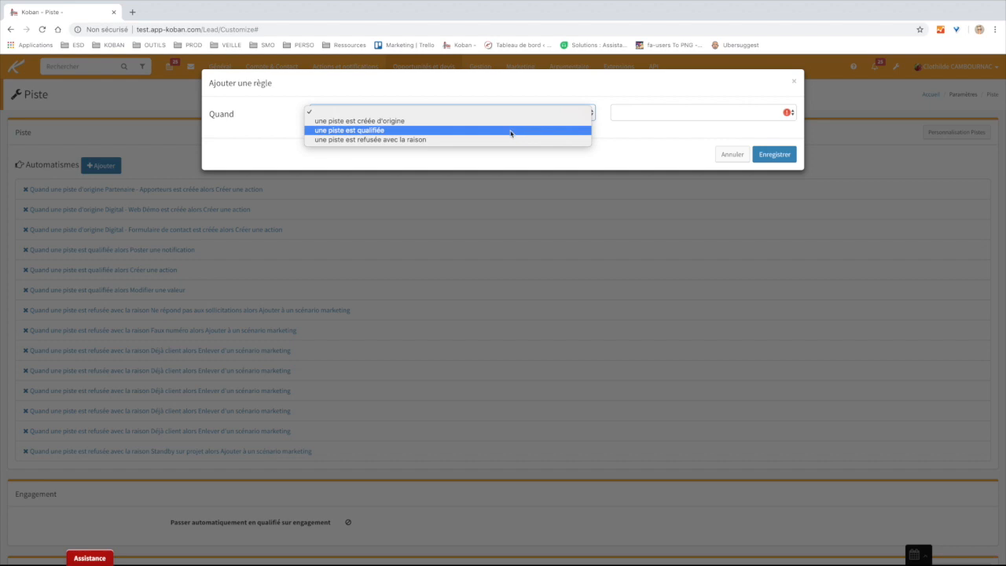
{"action": "left_click", "coordinate": [509, 140]}
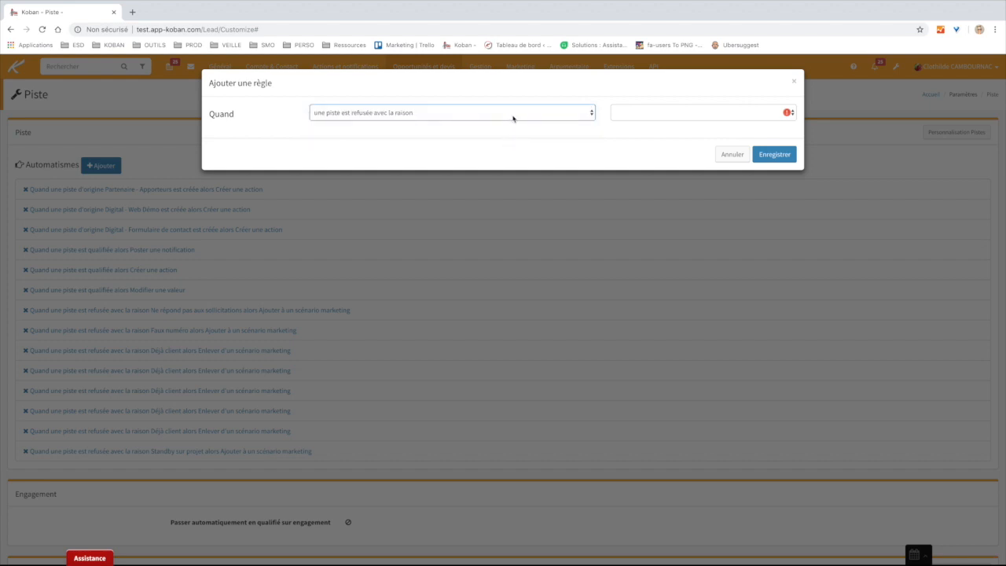
{"action": "left_click", "coordinate": [513, 115]}
{"action": "key", "text": "Return"}
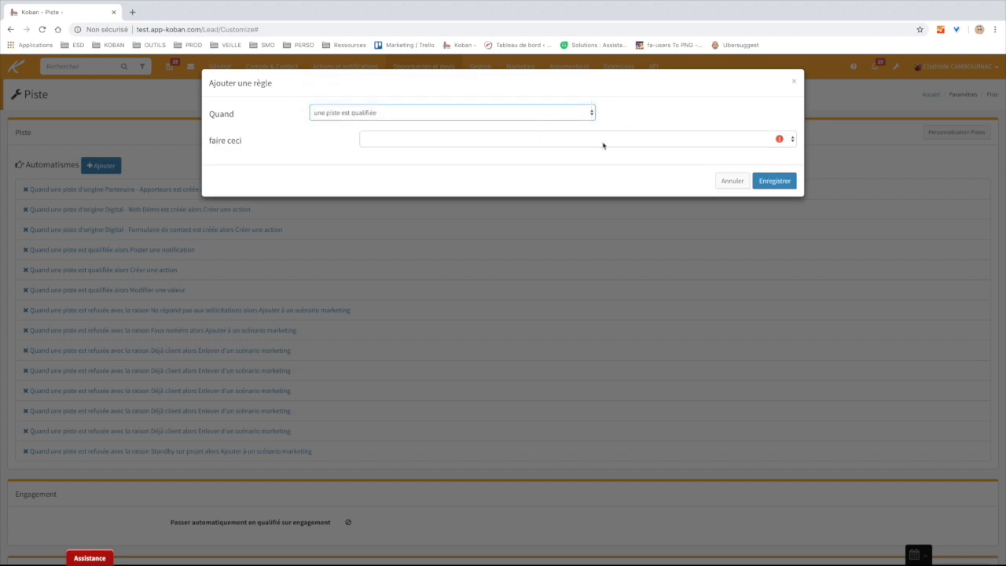
{"action": "left_click", "coordinate": [568, 142]}
{"action": "key", "text": "Return"}
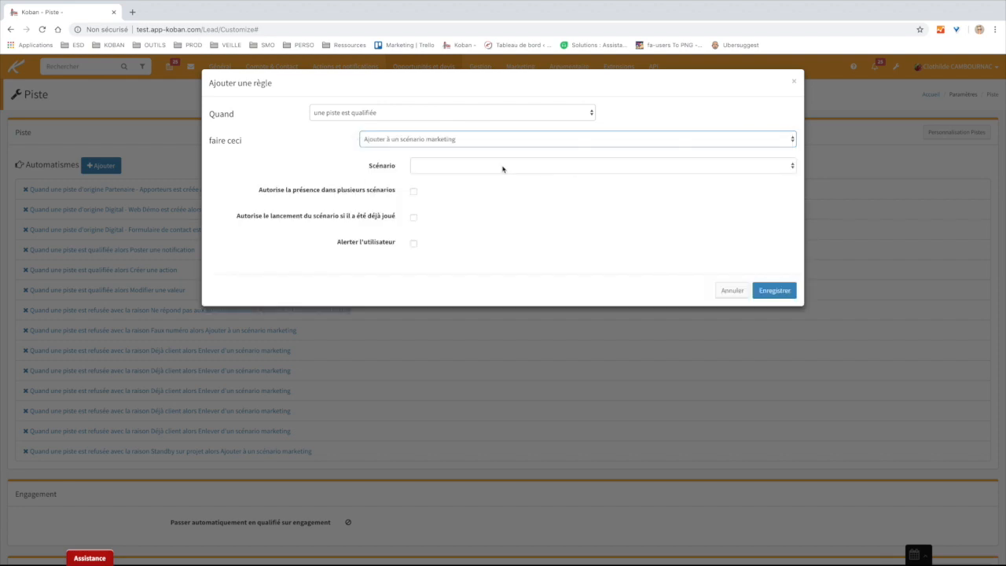
{"action": "left_click", "coordinate": [484, 167]}
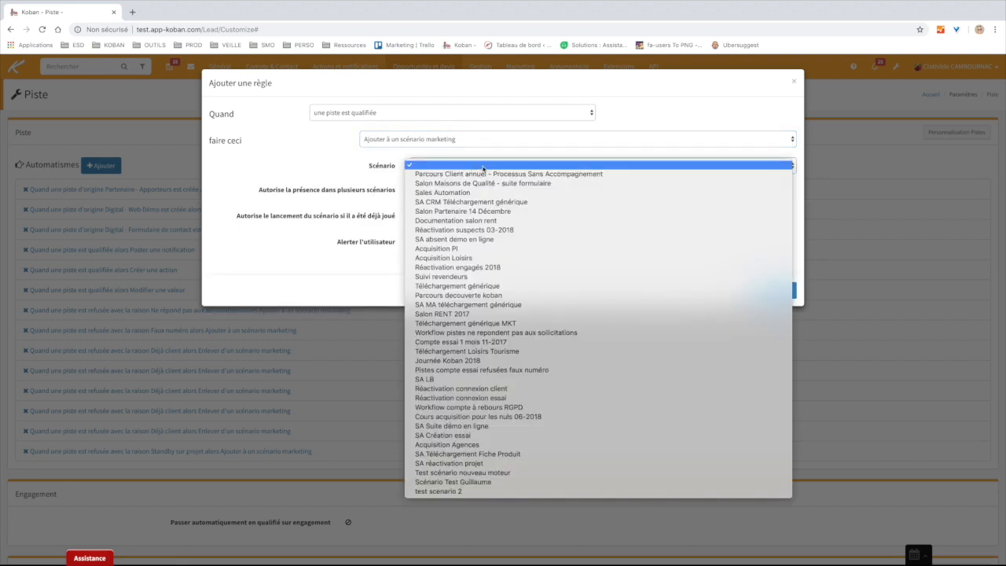
{"action": "left_click", "coordinate": [353, 161]}
{"action": "left_click", "coordinate": [723, 292]}
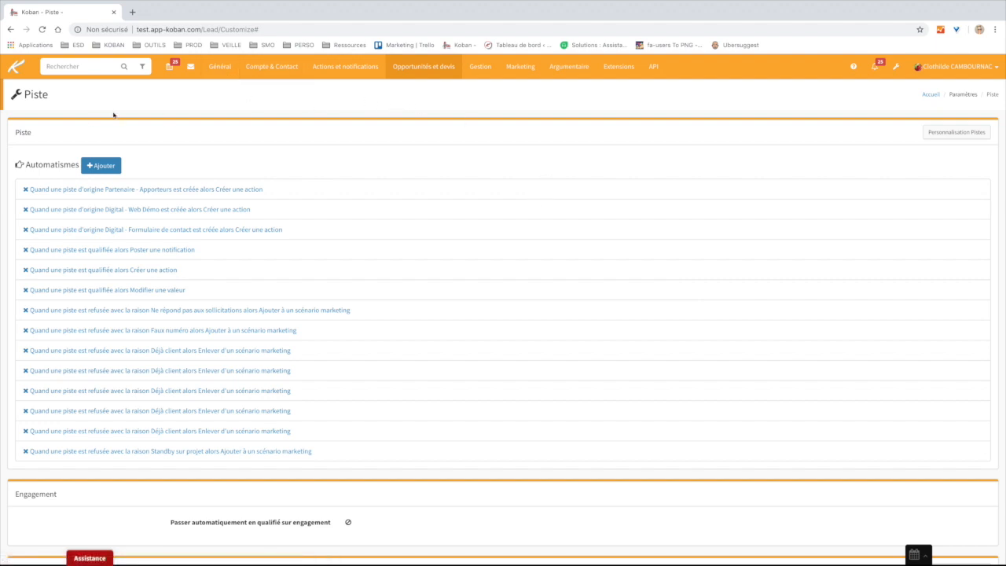
{"action": "double_click", "coordinate": [53, 164]}
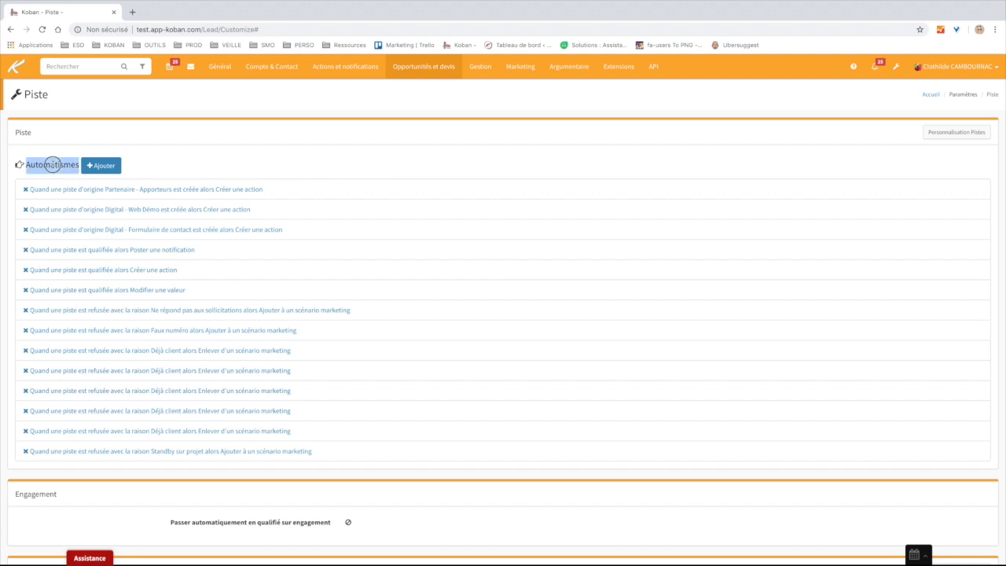
{"action": "left_click", "coordinate": [294, 139]}
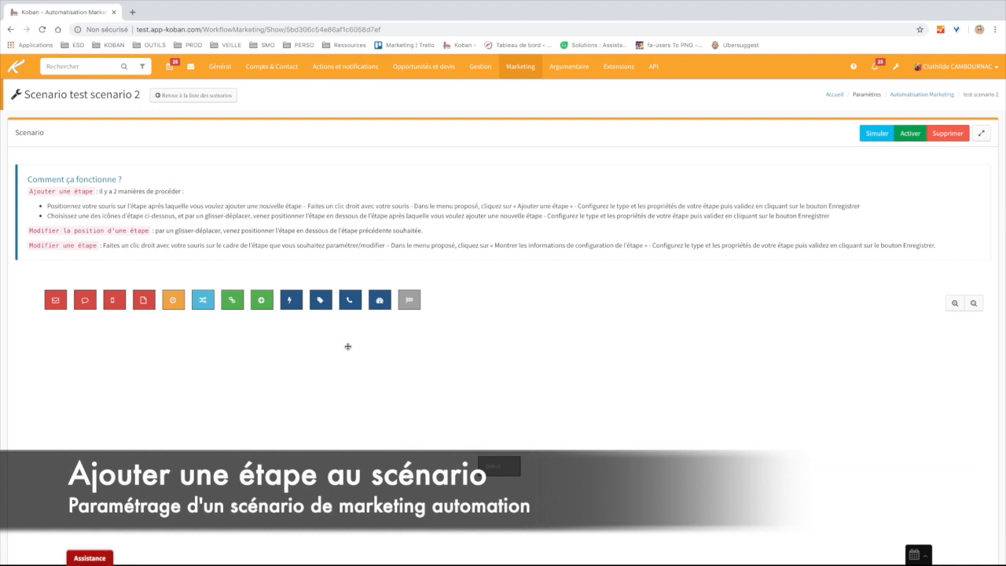
{"action": "right_click", "coordinate": [499, 467]}
{"action": "scroll", "coordinate": [524, 473], "scroll_direction": "up", "scroll_amount": 5}
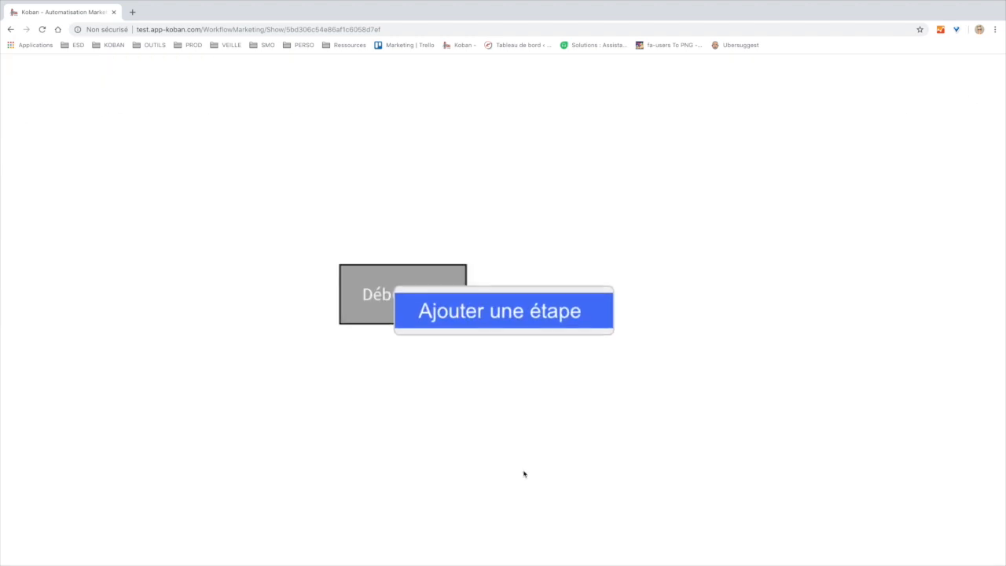
{"action": "scroll", "coordinate": [523, 472], "scroll_direction": "down", "scroll_amount": 5}
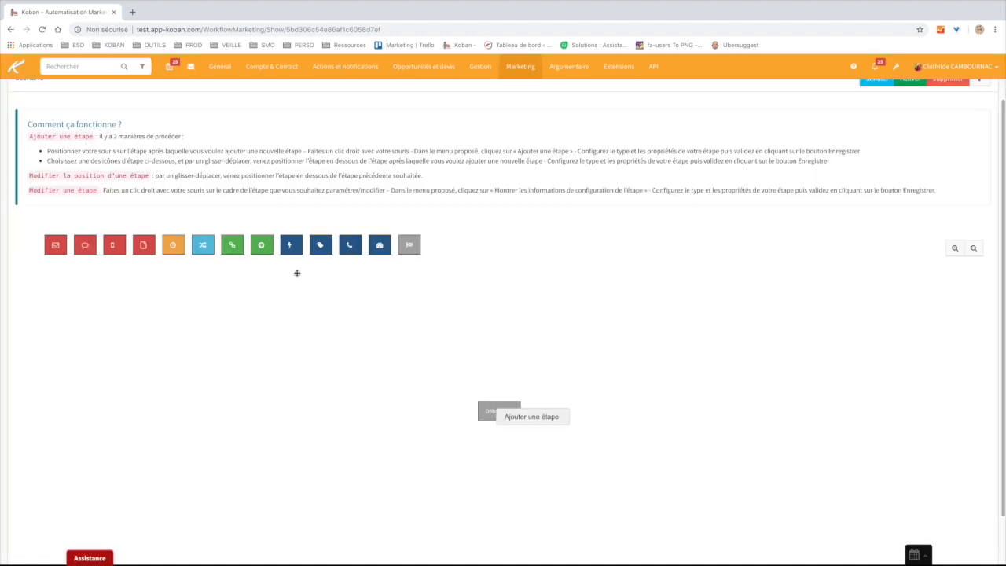
{"action": "mouse_move", "coordinate": [51, 250]}
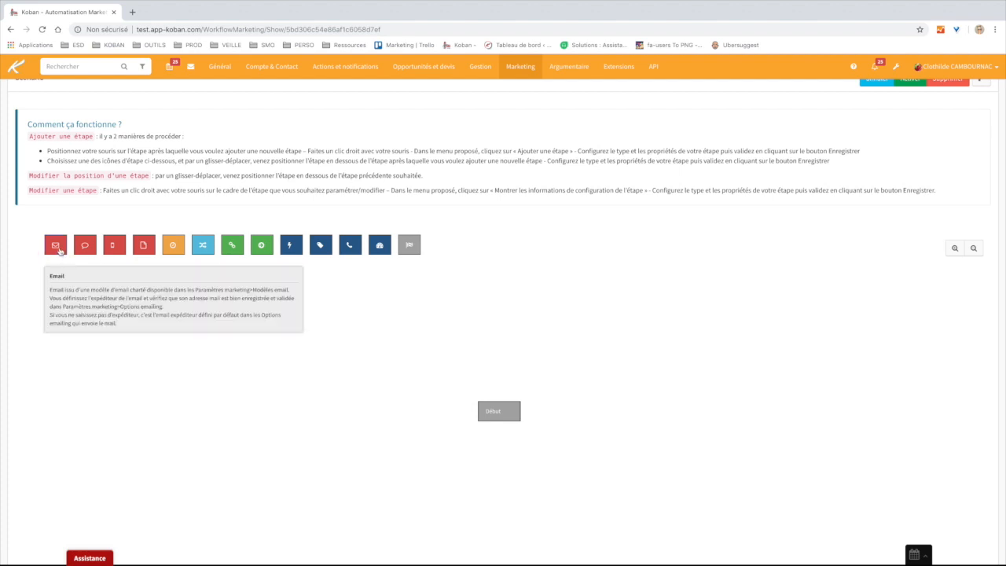
{"action": "left_click_drag", "start_coordinate": [55, 247], "coordinate": [495, 414]}
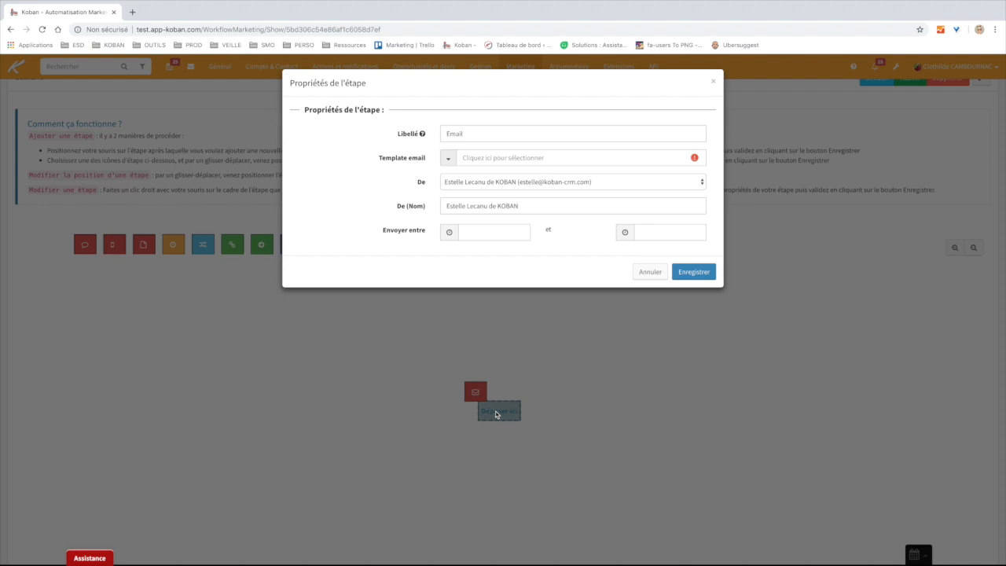
{"action": "left_click", "coordinate": [641, 277]}
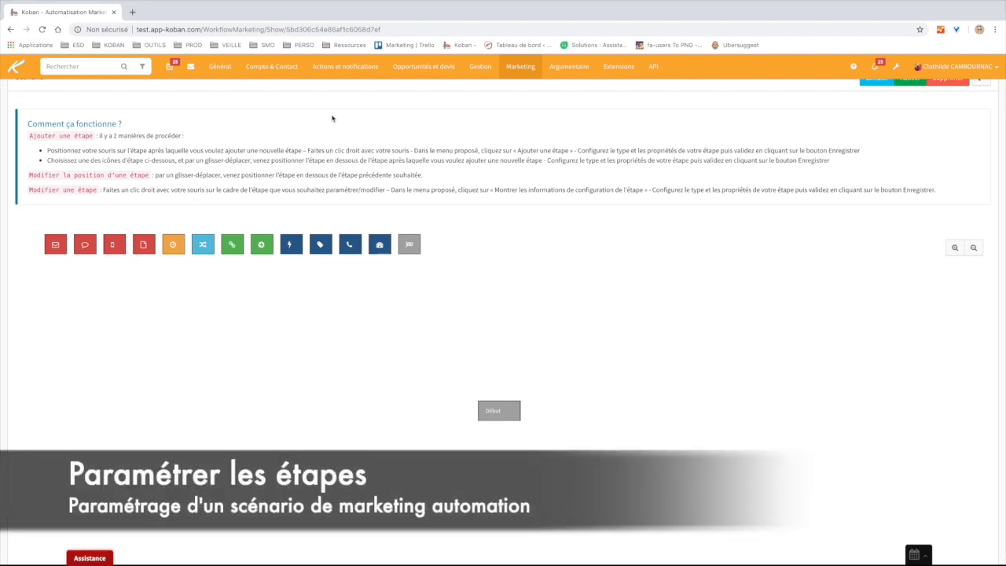
- Drop an Email step under Début, inspect its Libellé field, then cancel and return to Accueil
{"action": "mouse_move", "coordinate": [51, 248]}
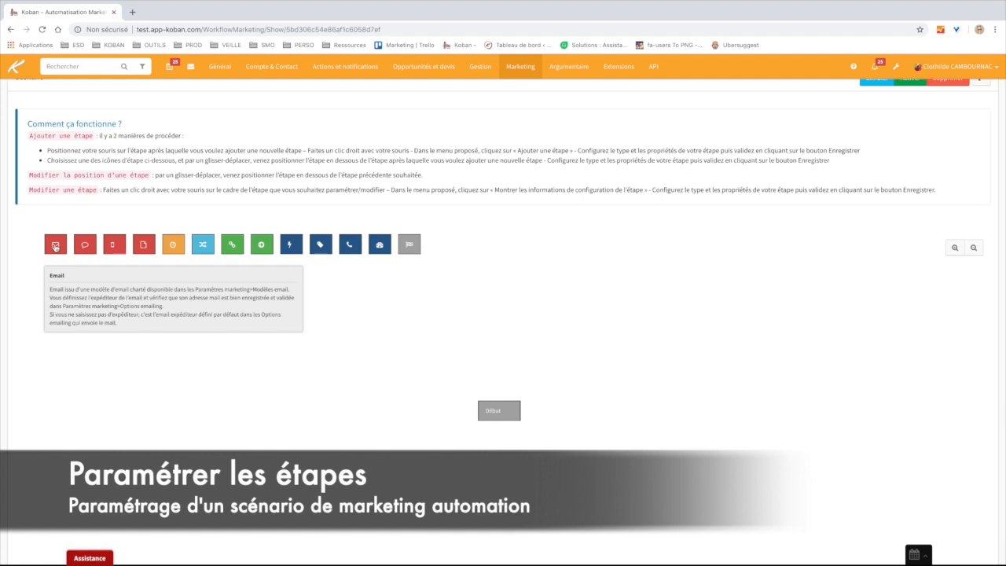
{"action": "mouse_move", "coordinate": [55, 246]}
{"action": "left_mouse_down"}
{"action": "mouse_move", "coordinate": [366, 420]}
{"action": "mouse_move", "coordinate": [497, 423]}
{"action": "left_mouse_up"}
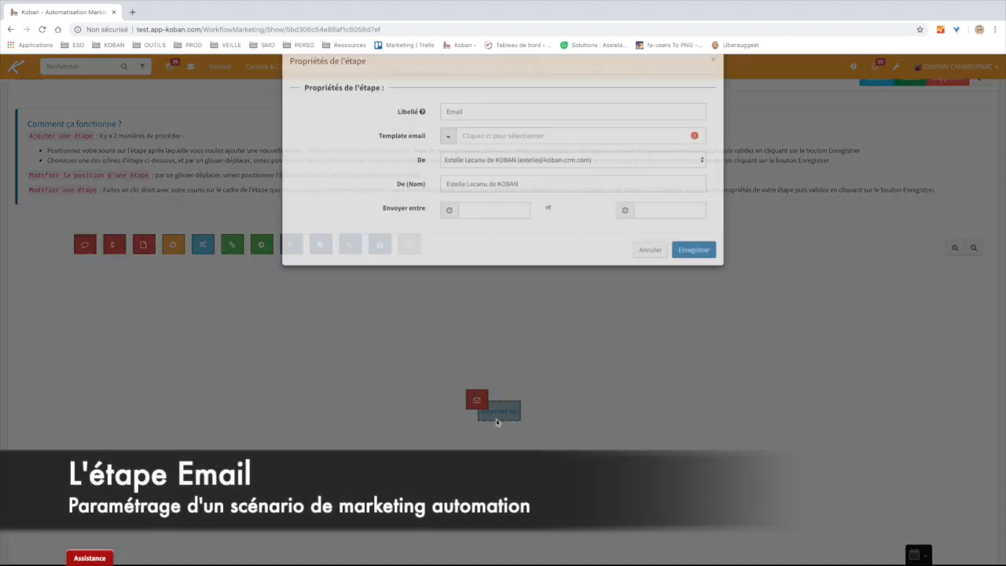
{"action": "left_click", "coordinate": [486, 134]}
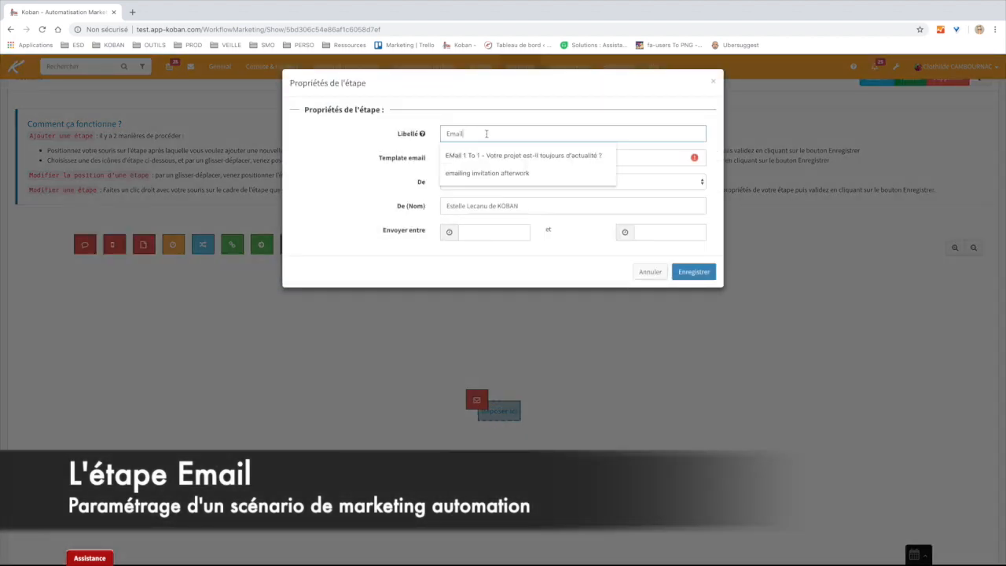
{"action": "left_click", "coordinate": [393, 130]}
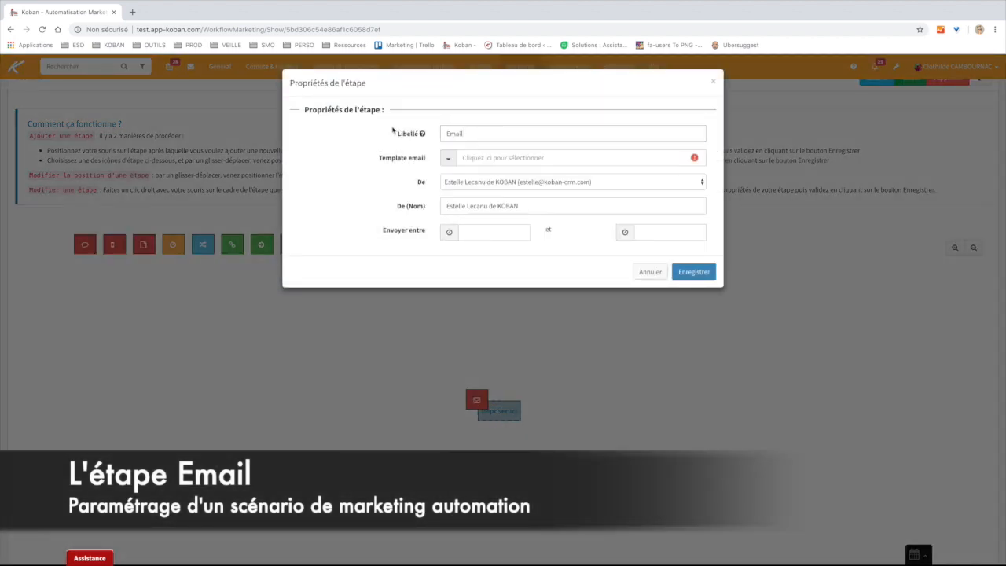
{"action": "left_click", "coordinate": [398, 137]}
{"action": "left_click_drag", "start_coordinate": [398, 137], "coordinate": [422, 136]}
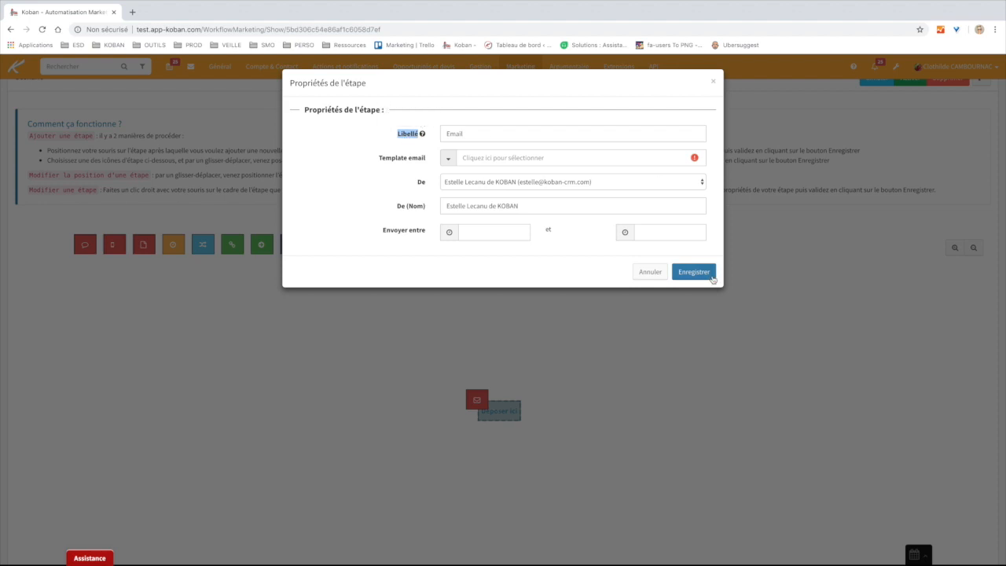
{"action": "left_click", "coordinate": [653, 272]}
{"action": "left_click", "coordinate": [24, 71]}
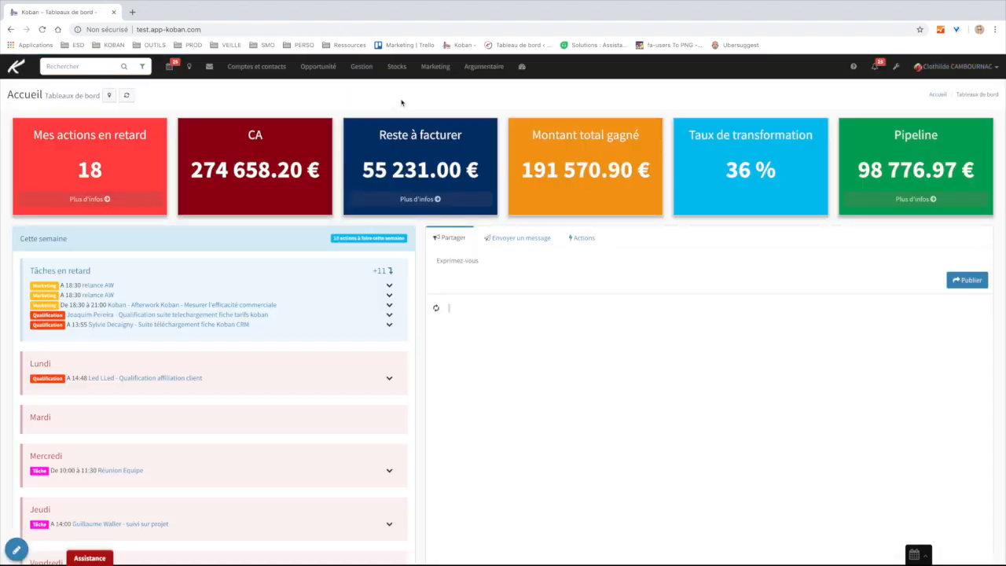
- Review the SA Création essai marketing scenario's workflow, then go back twice to the editor
{"action": "left_click", "coordinate": [433, 68]}
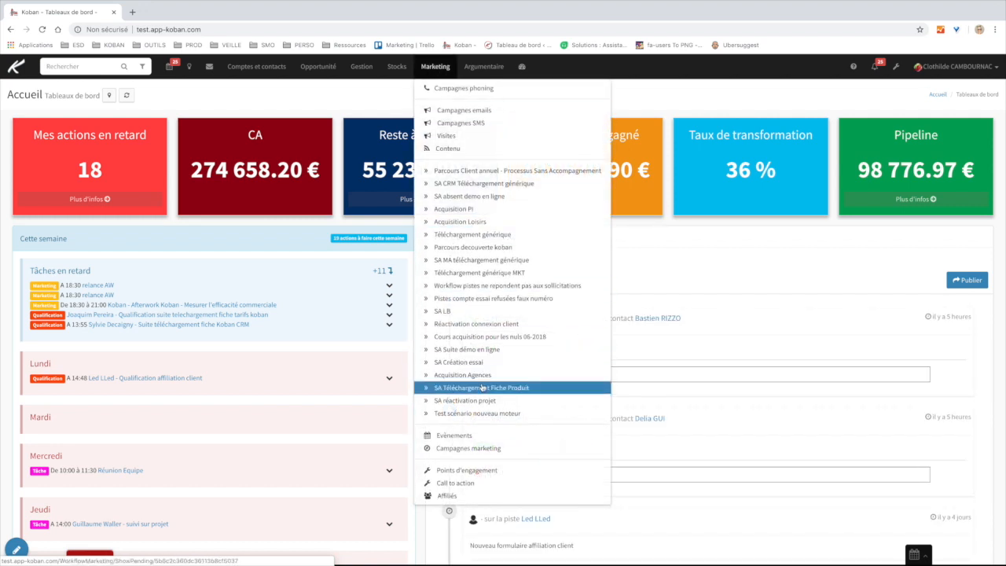
{"action": "left_click", "coordinate": [473, 366]}
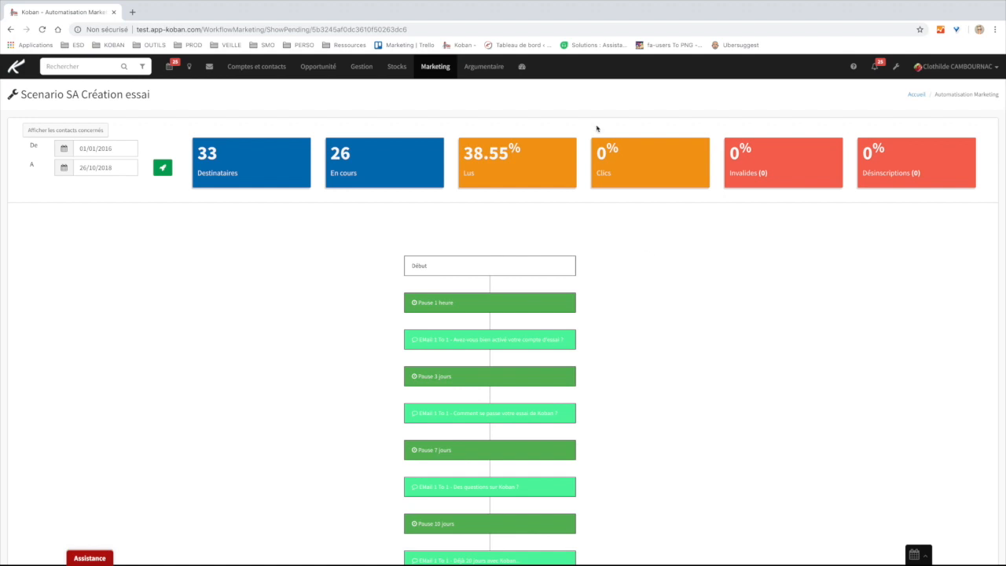
{"action": "left_click", "coordinate": [11, 30]}
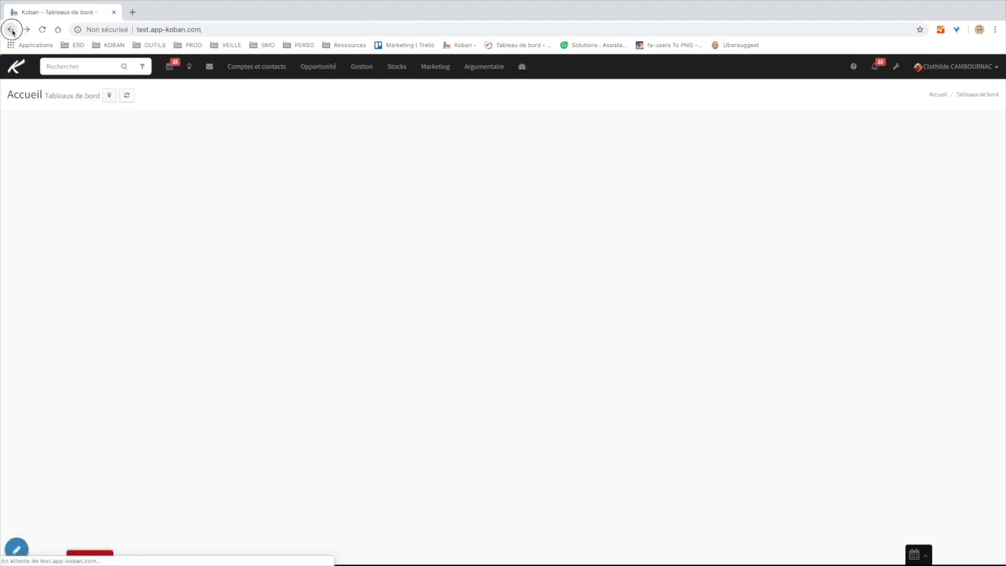
{"action": "left_click", "coordinate": [11, 30]}
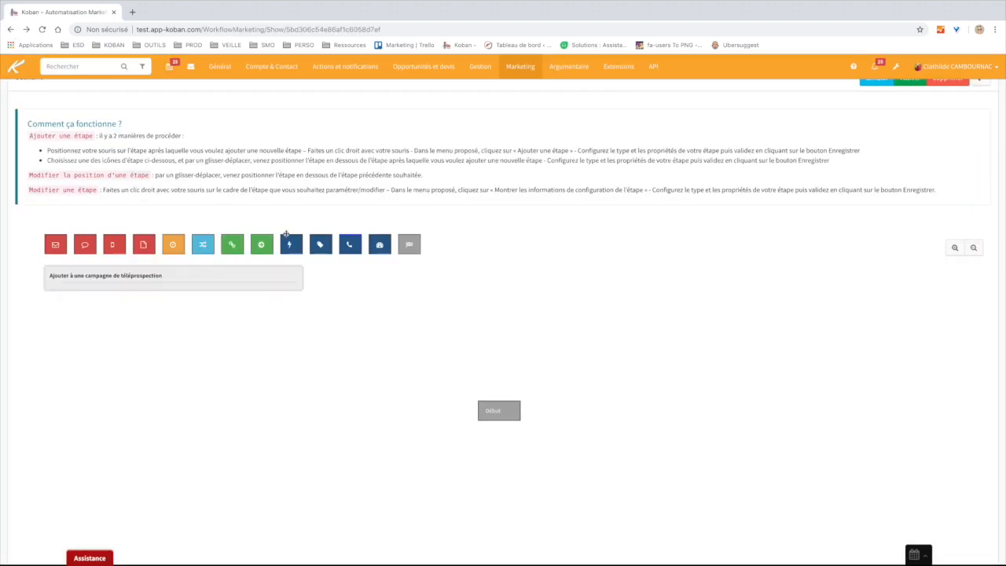
- Save an Email step under Début using the 'Email - workflow reactivation 2018 - Découvrez Koban !' template
{"action": "left_click_drag", "start_coordinate": [55, 246], "coordinate": [489, 421]}
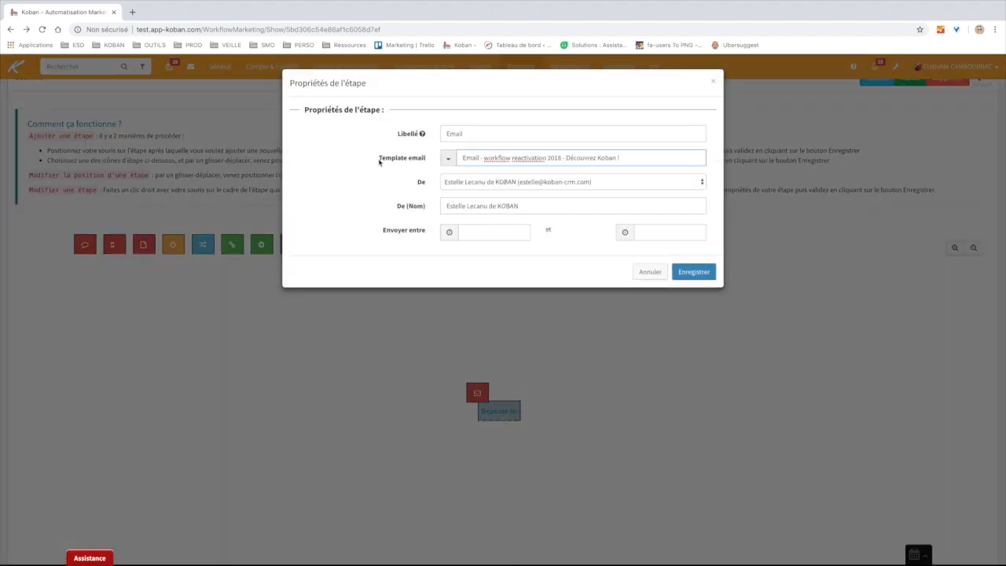
{"action": "left_click_drag", "start_coordinate": [427, 162], "coordinate": [379, 161]}
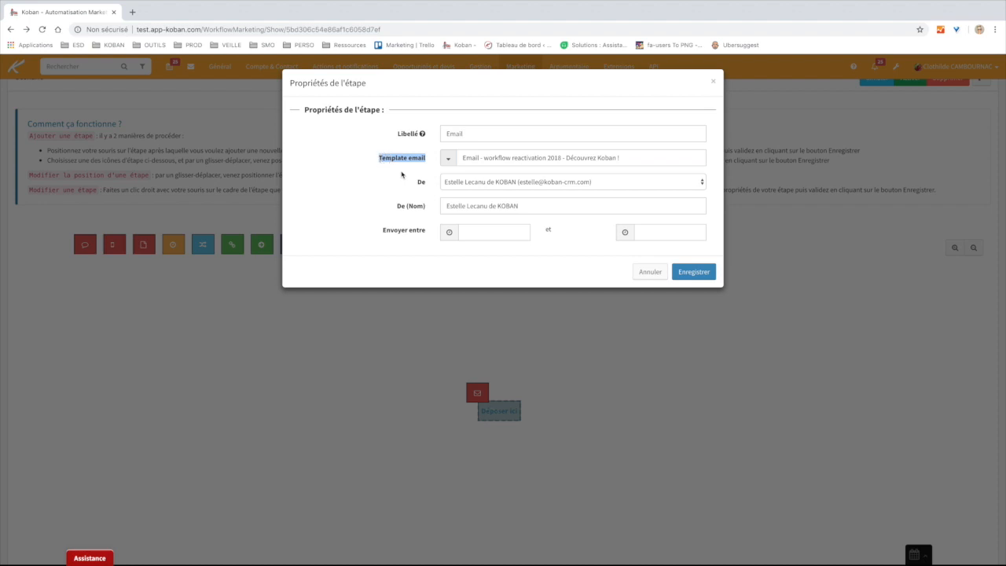
{"action": "left_click", "coordinate": [402, 175]}
{"action": "left_click", "coordinate": [419, 183]}
{"action": "left_click", "coordinate": [422, 191]}
{"action": "left_click_drag", "start_coordinate": [427, 209], "coordinate": [383, 207]}
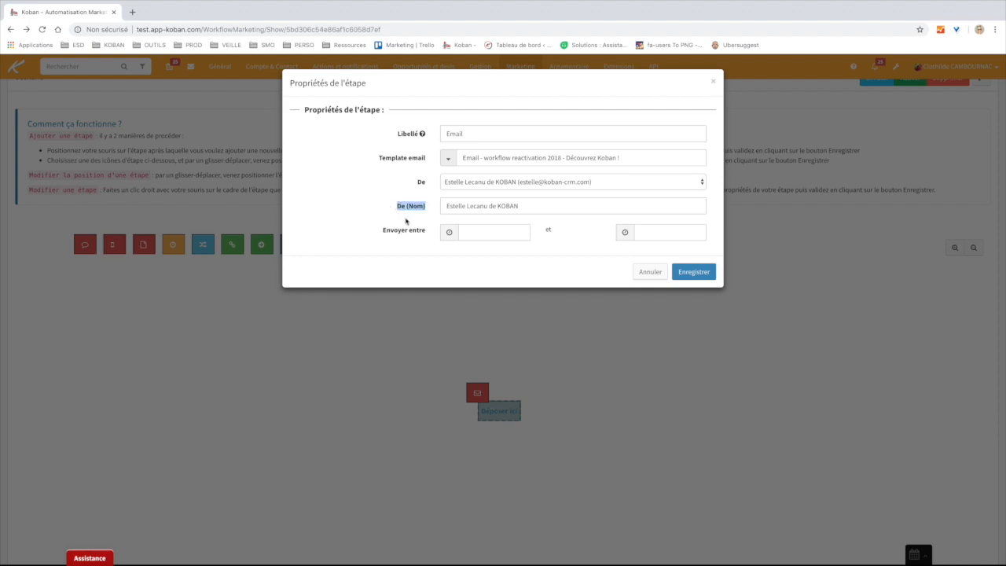
{"action": "left_click", "coordinate": [476, 233]}
{"action": "left_click", "coordinate": [572, 231]}
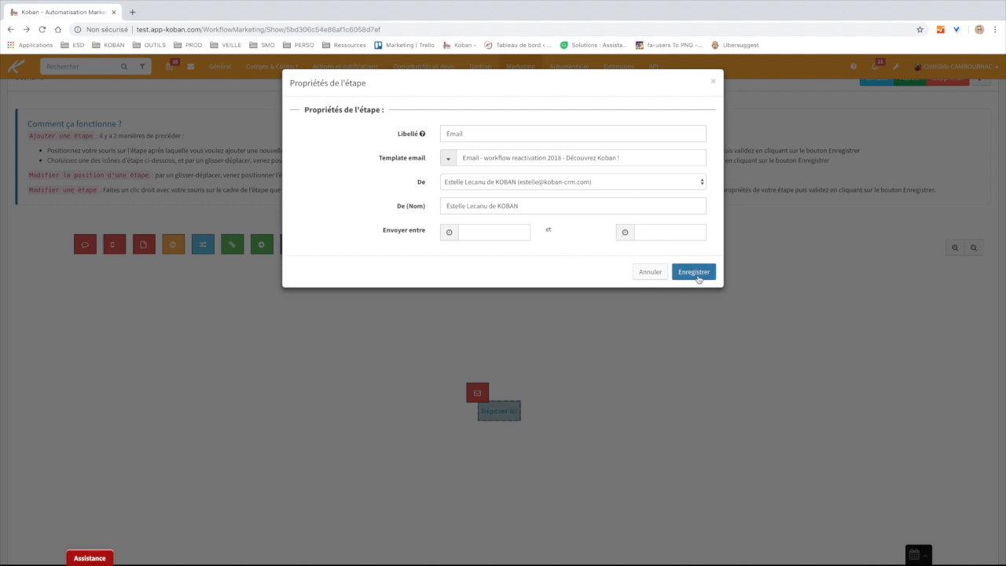
{"action": "left_click", "coordinate": [693, 273]}
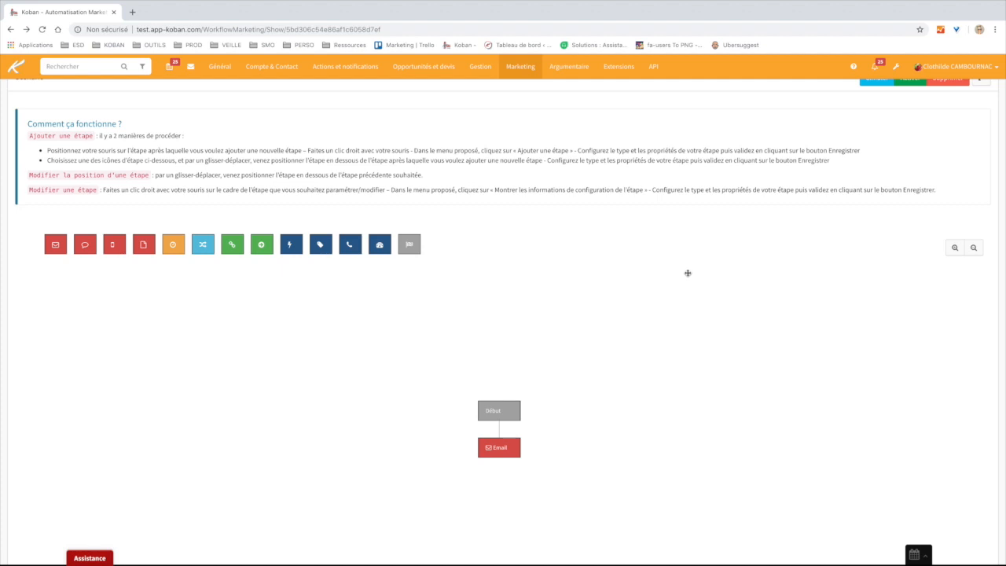
{"action": "scroll", "coordinate": [688, 272], "scroll_direction": "down", "scroll_amount": 1}
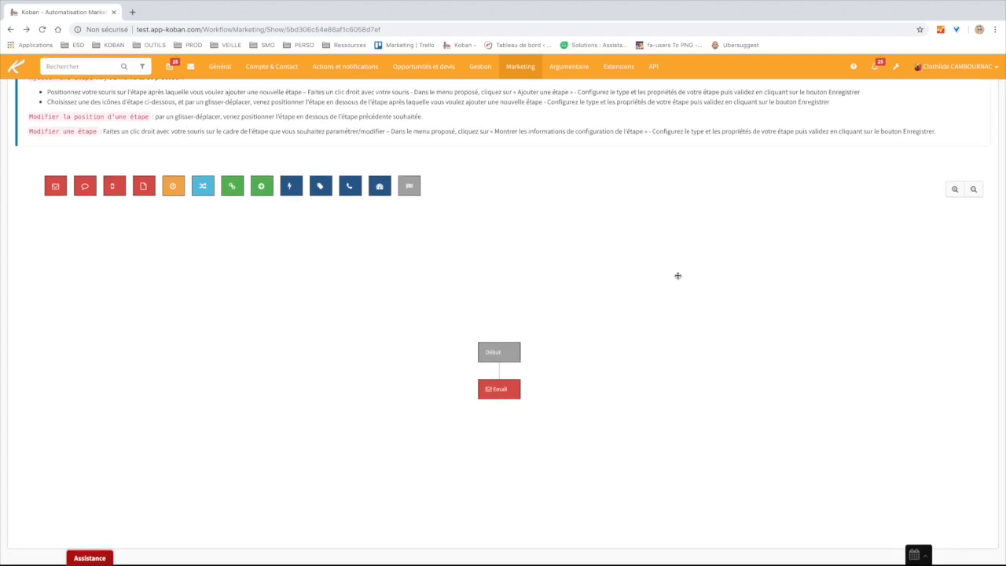
{"action": "mouse_move", "coordinate": [125, 2]}
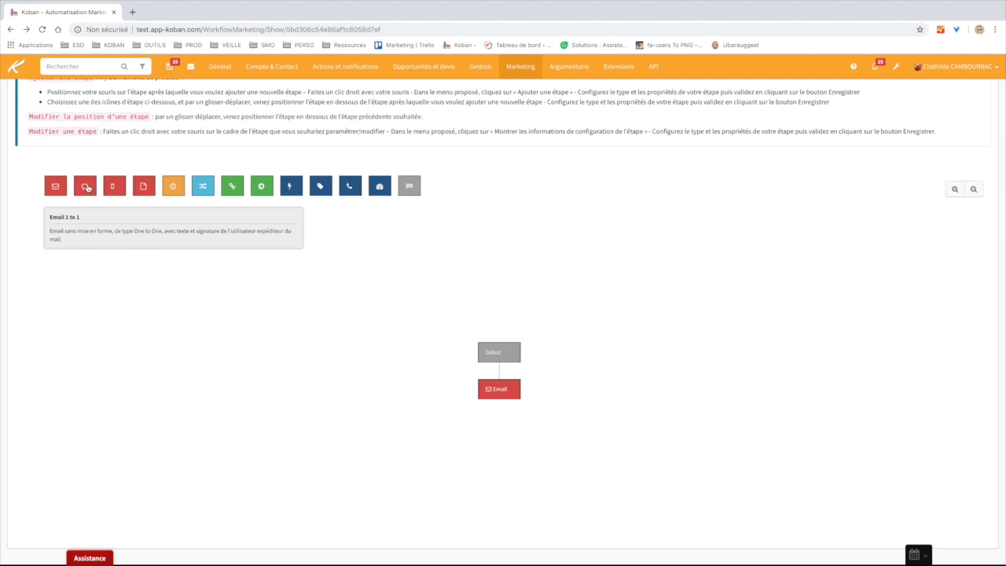
- Add an Email 1 to 1 step, look over its subject, body and De senders, then cancel
{"action": "left_click_drag", "start_coordinate": [86, 191], "coordinate": [498, 379]}
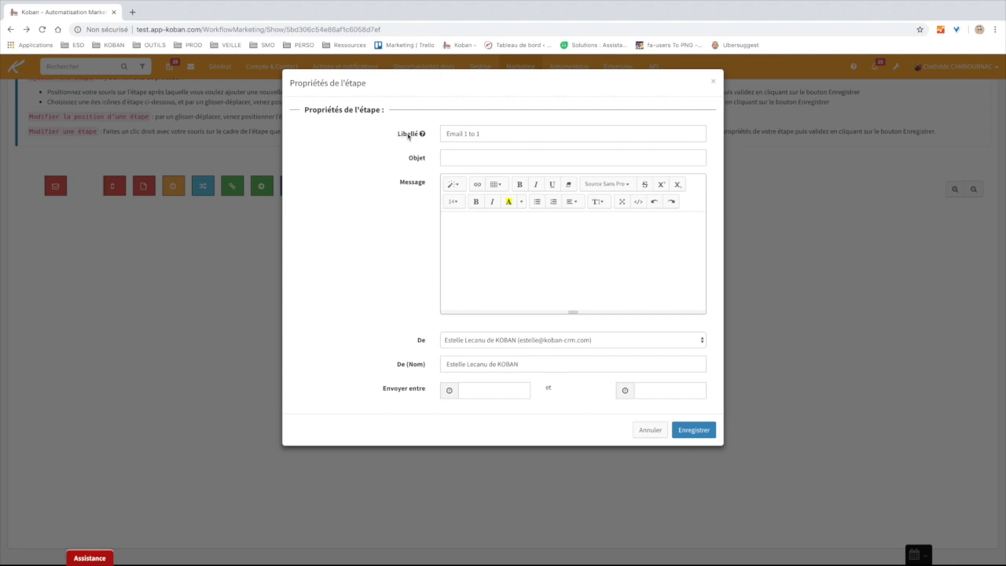
{"action": "left_click", "coordinate": [466, 157]}
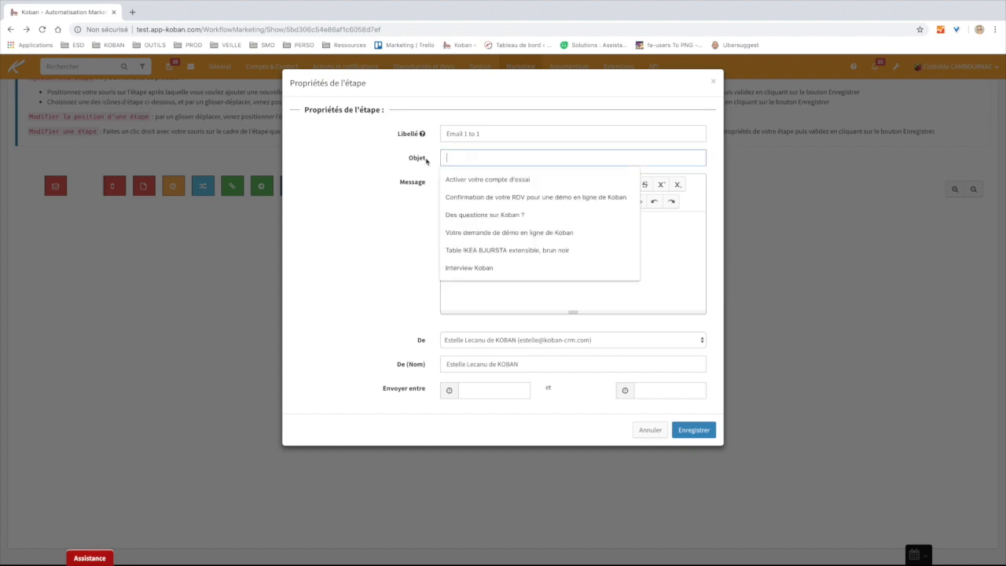
{"action": "left_click", "coordinate": [368, 161]}
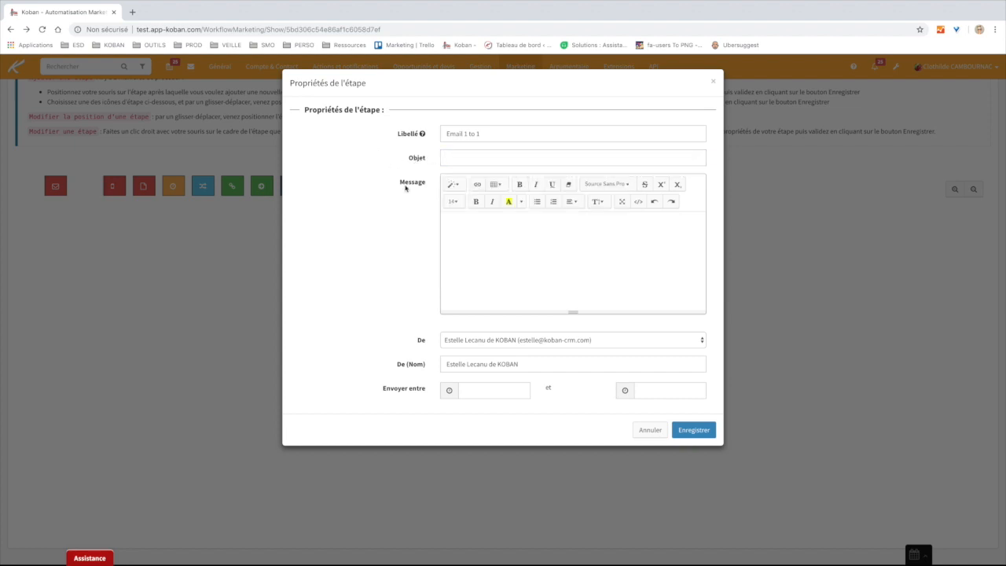
{"action": "left_click", "coordinate": [474, 230]}
{"action": "left_click", "coordinate": [422, 341]}
{"action": "left_click", "coordinate": [481, 344]}
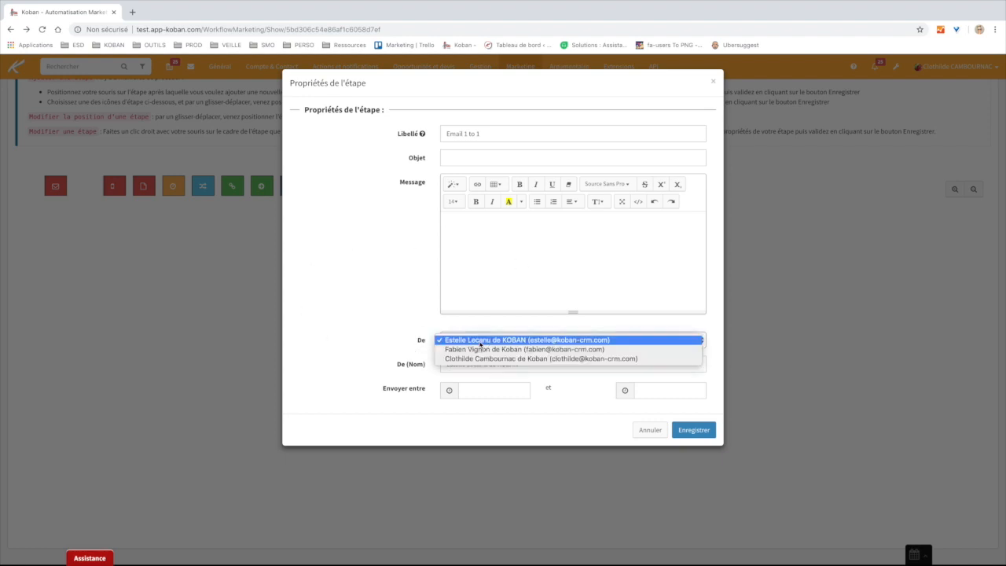
{"action": "left_click", "coordinate": [412, 347]}
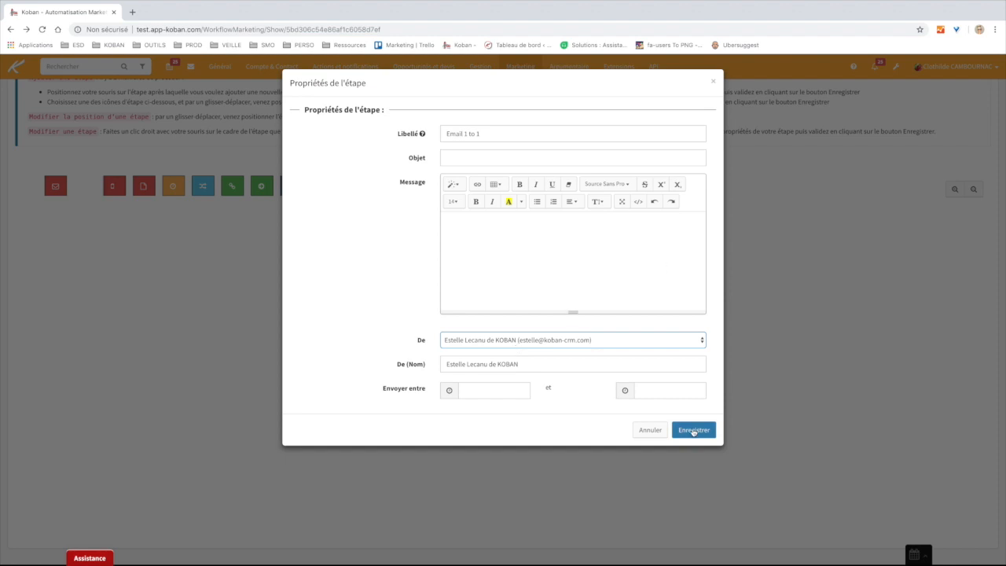
{"action": "left_click", "coordinate": [650, 430]}
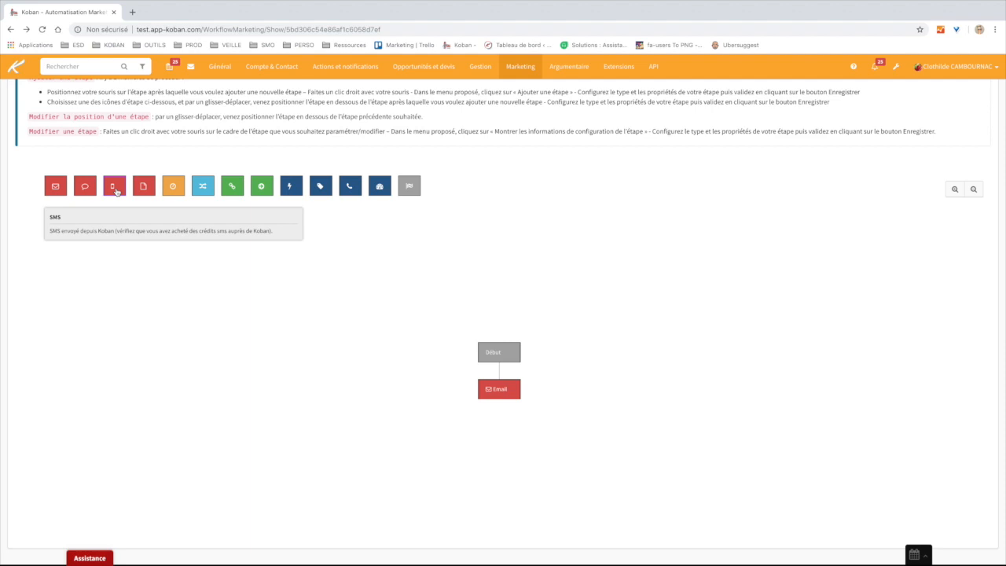
{"action": "left_click_drag", "start_coordinate": [115, 190], "coordinate": [499, 398]}
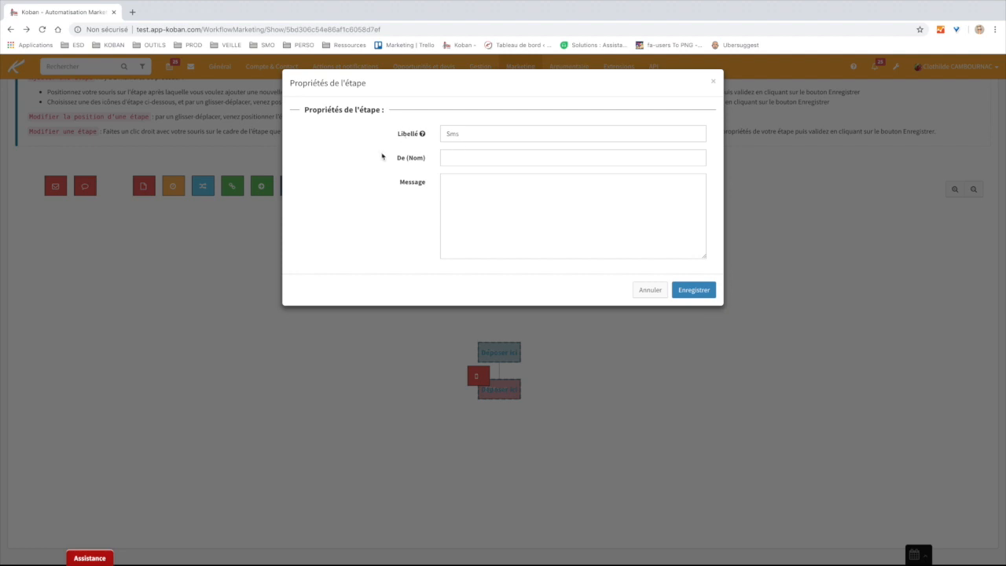
{"action": "left_click", "coordinate": [427, 161]}
{"action": "left_click_drag", "start_coordinate": [427, 161], "coordinate": [368, 159]}
{"action": "left_click", "coordinate": [375, 169]}
{"action": "left_click", "coordinate": [478, 187]}
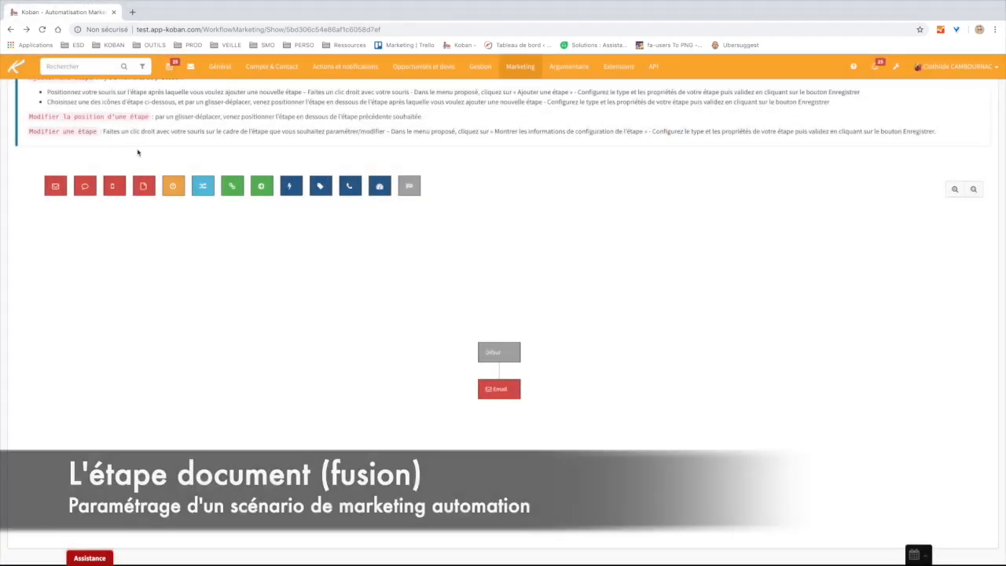
{"action": "mouse_move", "coordinate": [144, 187]}
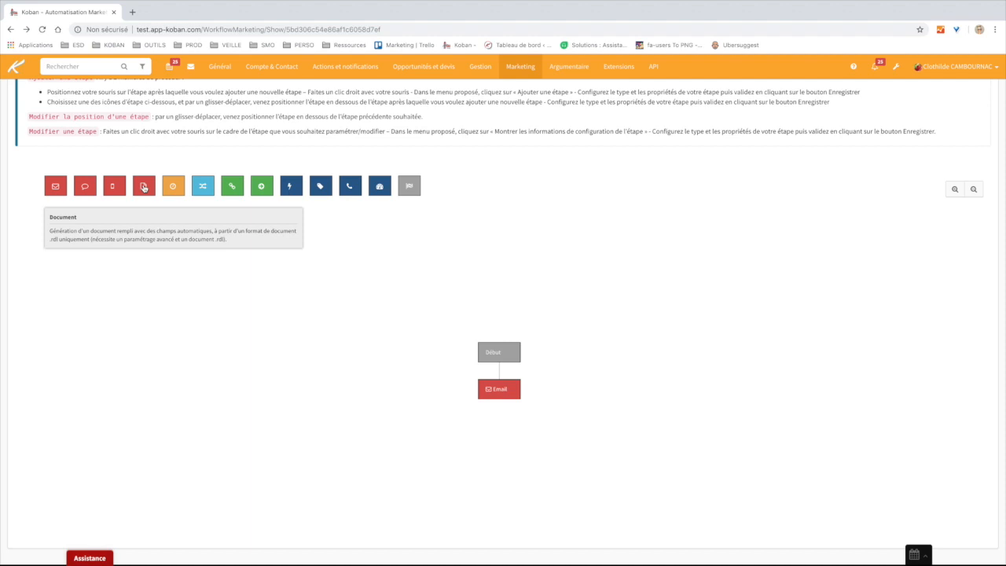
{"action": "left_click_drag", "start_coordinate": [144, 187], "coordinate": [507, 396]}
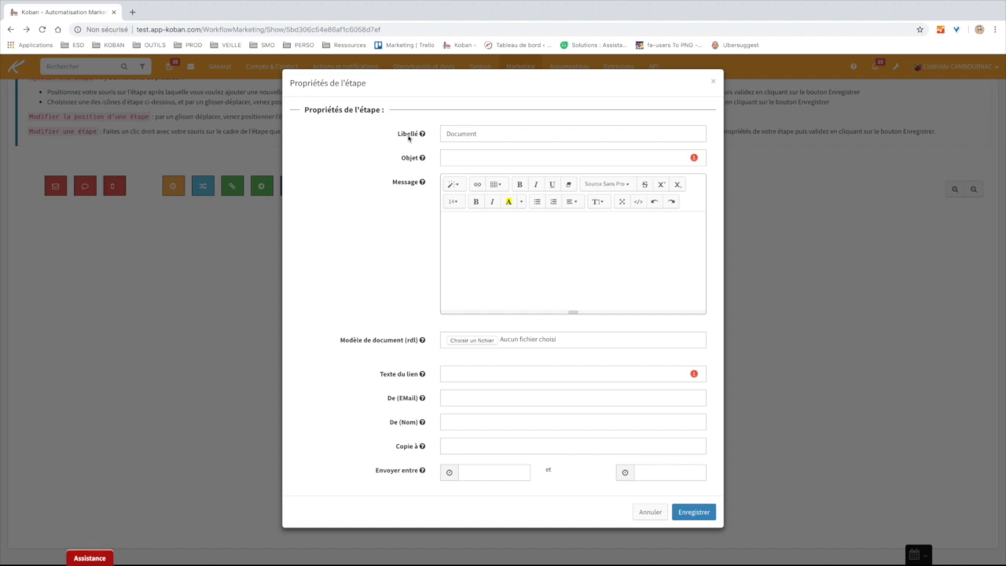
{"action": "left_click", "coordinate": [442, 157]}
{"action": "left_click", "coordinate": [383, 182]}
{"action": "left_click", "coordinate": [448, 157]}
{"action": "left_click", "coordinate": [400, 175]}
{"action": "left_click", "coordinate": [497, 226]}
{"action": "left_click", "coordinate": [465, 447]}
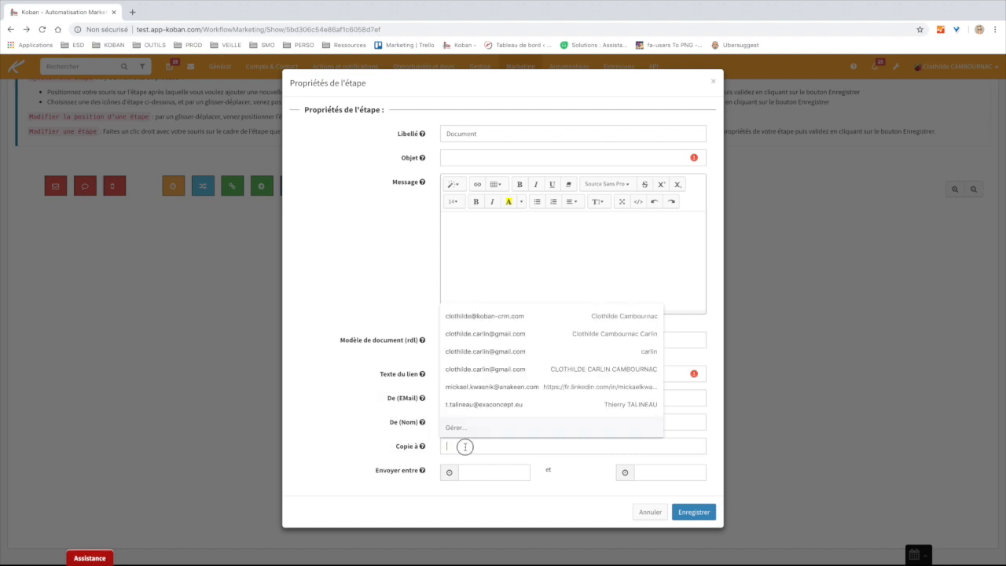
{"action": "left_click", "coordinate": [376, 446]}
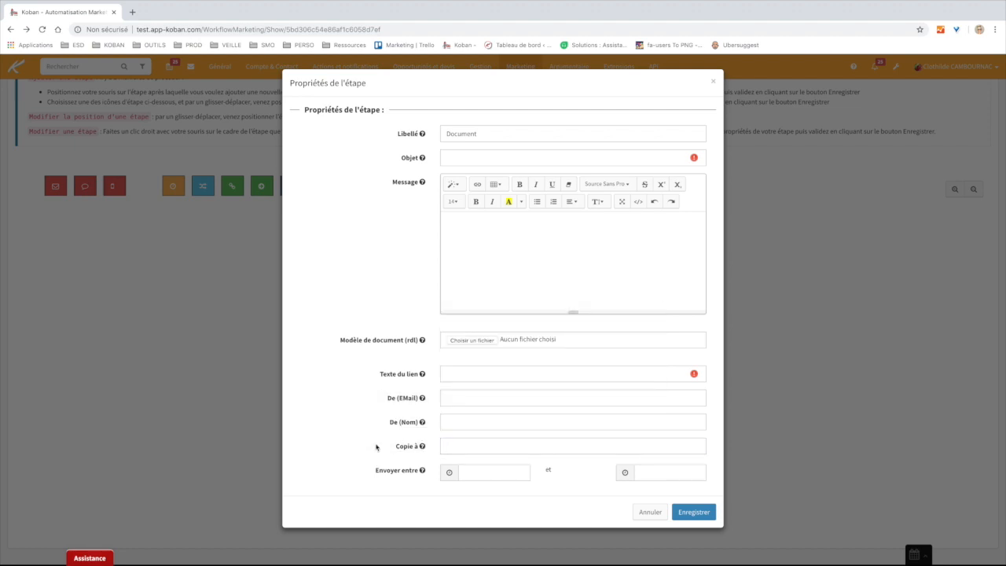
{"action": "left_click", "coordinate": [485, 473]}
{"action": "left_click", "coordinate": [378, 457]}
{"action": "left_click", "coordinate": [643, 513]}
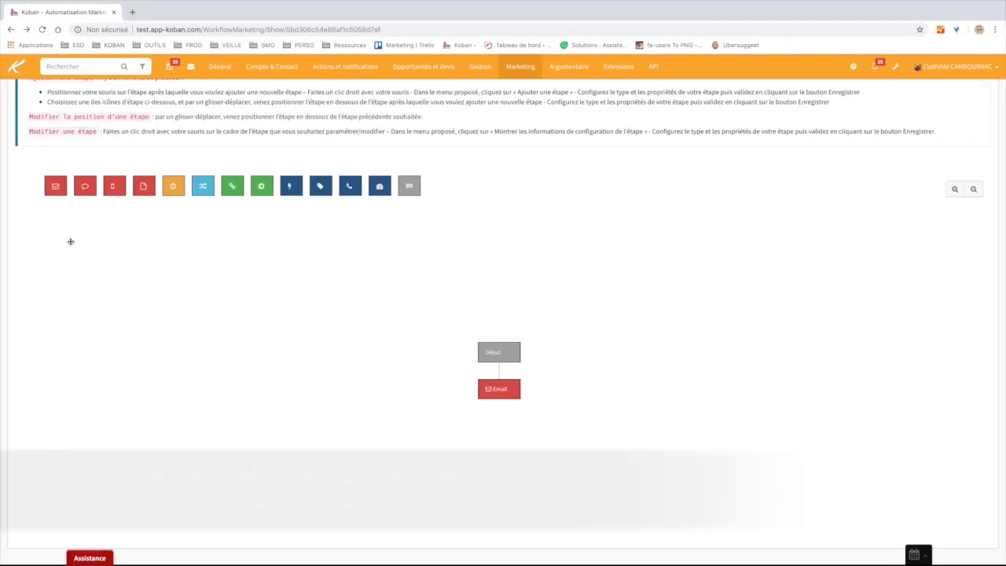
{"action": "mouse_move", "coordinate": [170, 188]}
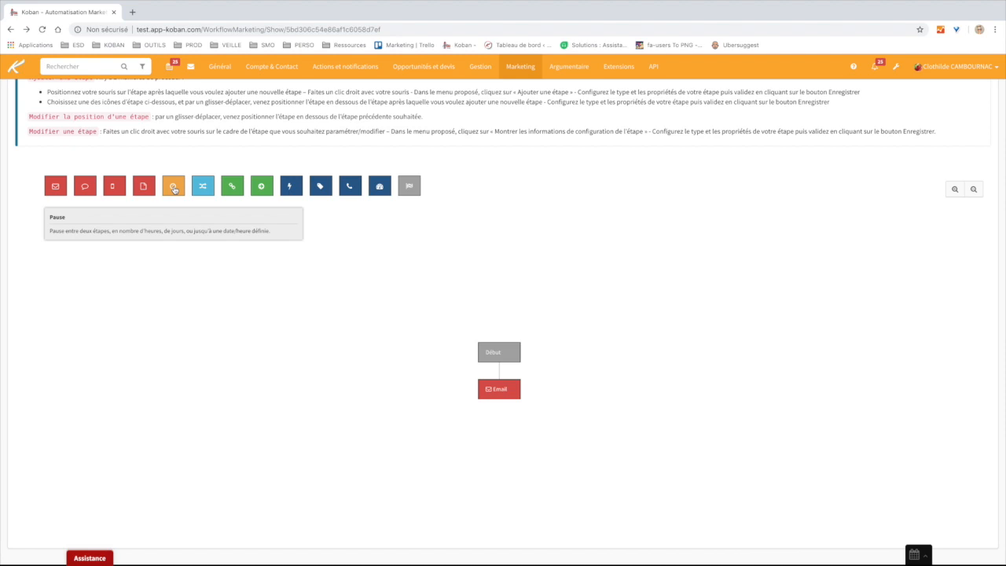
{"action": "left_click_drag", "start_coordinate": [174, 189], "coordinate": [497, 384]}
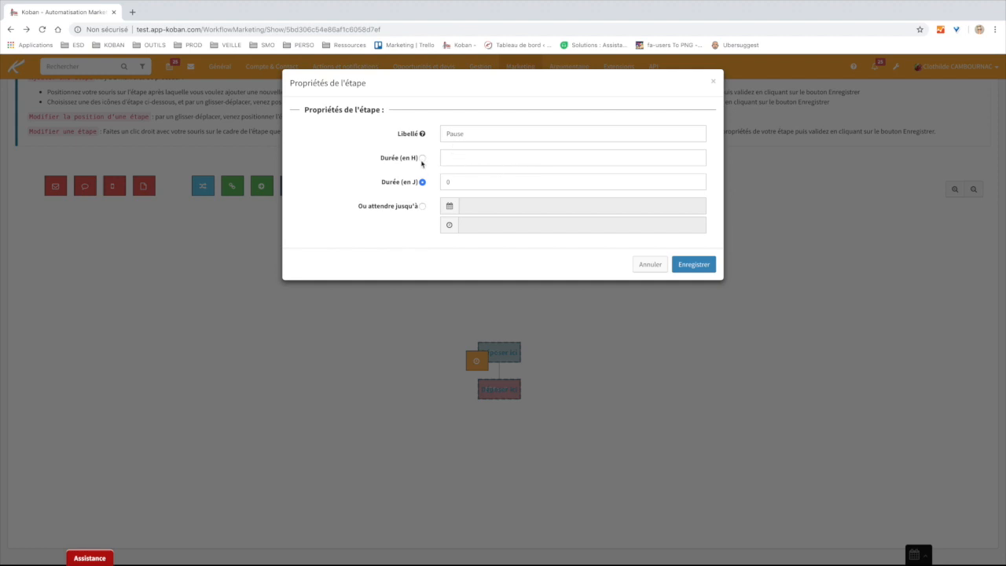
{"action": "left_click", "coordinate": [422, 159]}
{"action": "left_click", "coordinate": [458, 161]}
{"action": "left_click", "coordinate": [423, 183]}
{"action": "double_click", "coordinate": [459, 183]}
{"action": "type", "text": "3"}
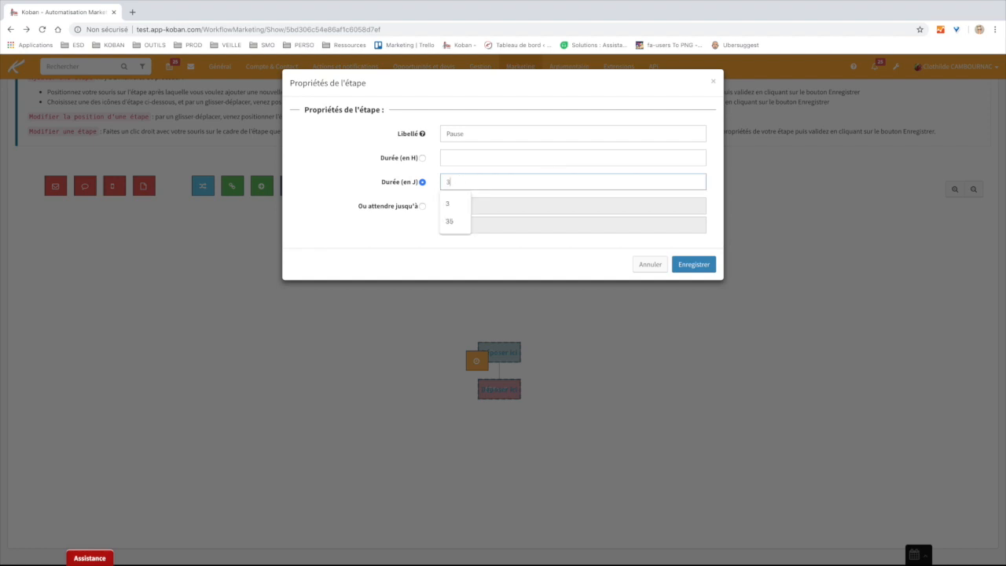
{"action": "left_click", "coordinate": [453, 159]}
{"action": "left_click", "coordinate": [435, 159]}
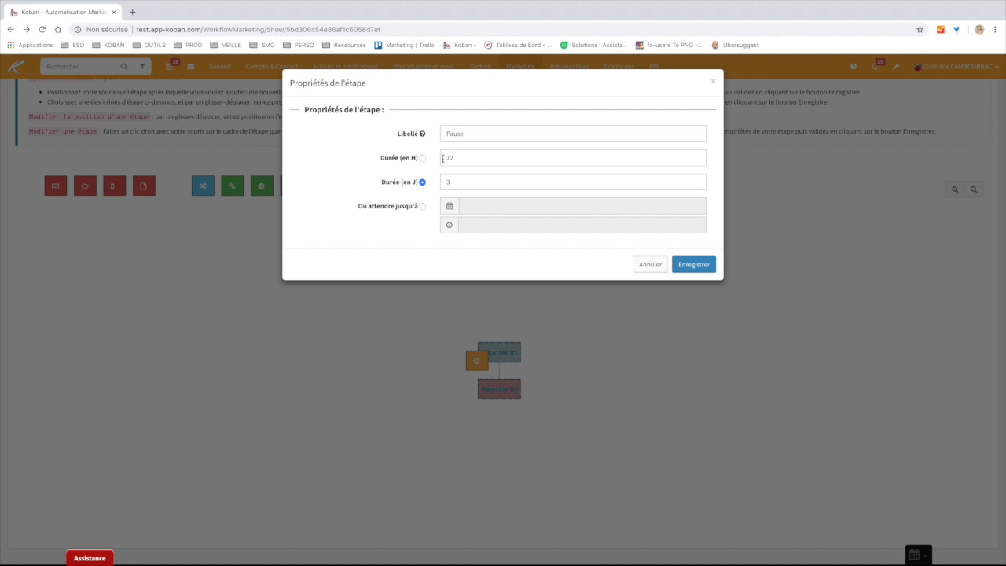
{"action": "left_click", "coordinate": [421, 206]}
{"action": "left_click", "coordinate": [495, 206]}
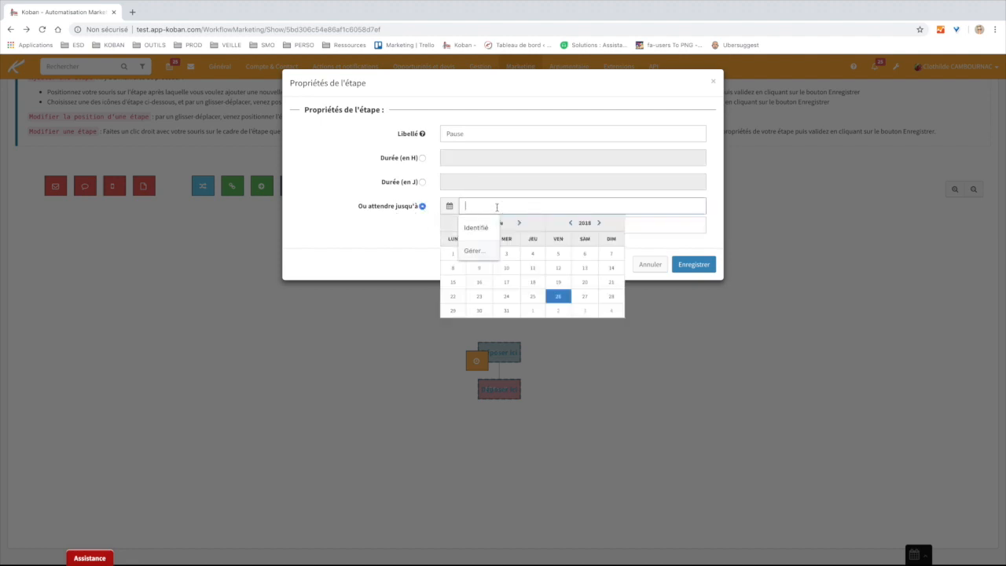
{"action": "left_click", "coordinate": [400, 241]}
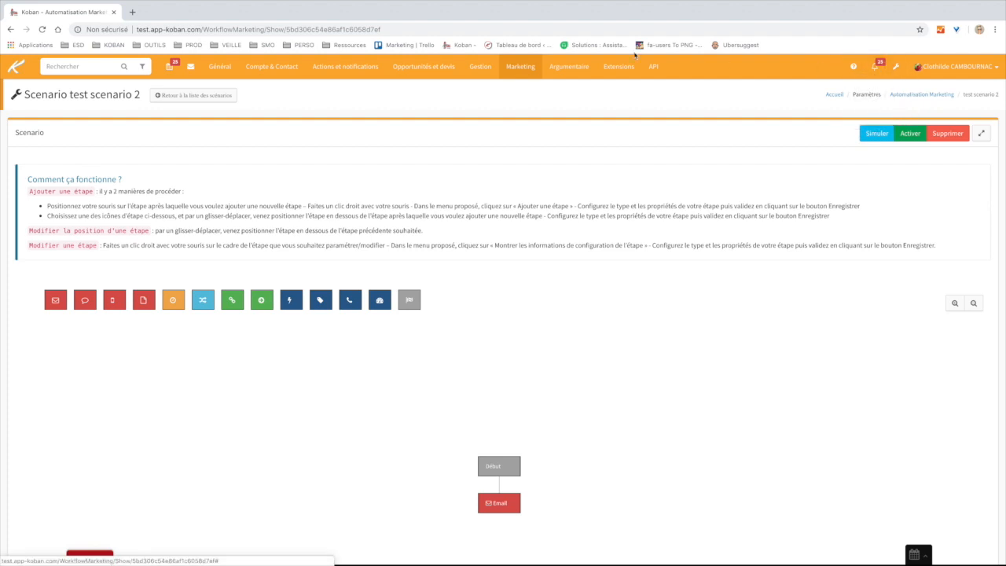
{"action": "left_click", "coordinate": [519, 67]}
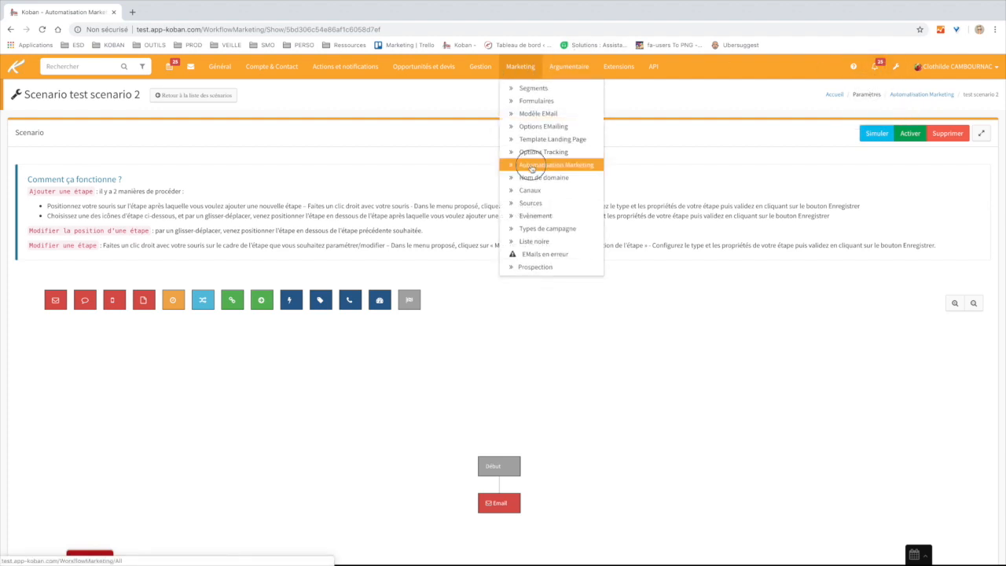
{"action": "left_click", "coordinate": [532, 166]}
{"action": "scroll", "coordinate": [420, 279], "scroll_direction": "down", "scroll_amount": 1}
{"action": "scroll", "coordinate": [421, 279], "scroll_direction": "down", "scroll_amount": 8}
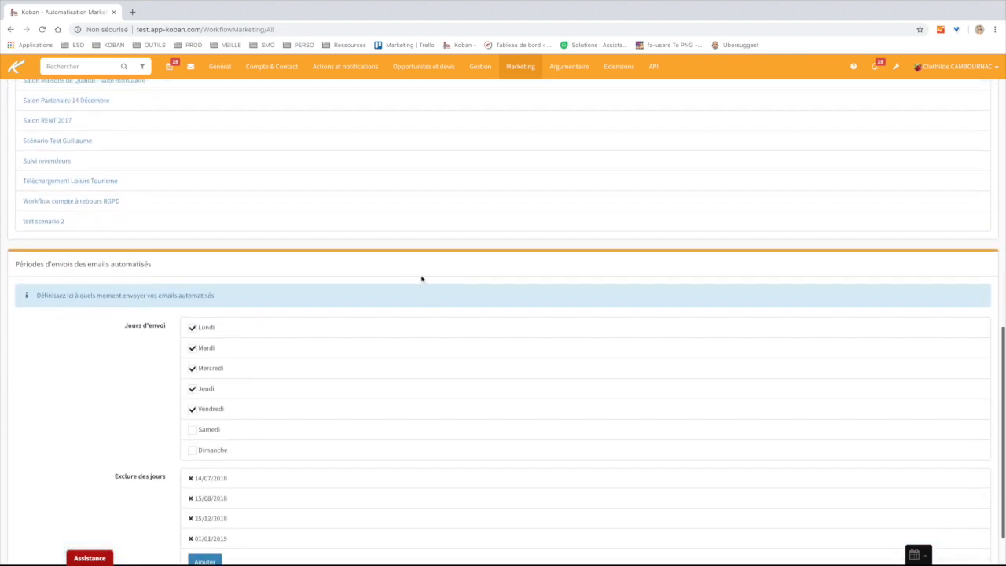
{"action": "scroll", "coordinate": [422, 279], "scroll_direction": "down", "scroll_amount": 1}
{"action": "left_click_drag", "start_coordinate": [152, 201], "coordinate": [11, 198]}
{"action": "left_click", "coordinate": [82, 289]}
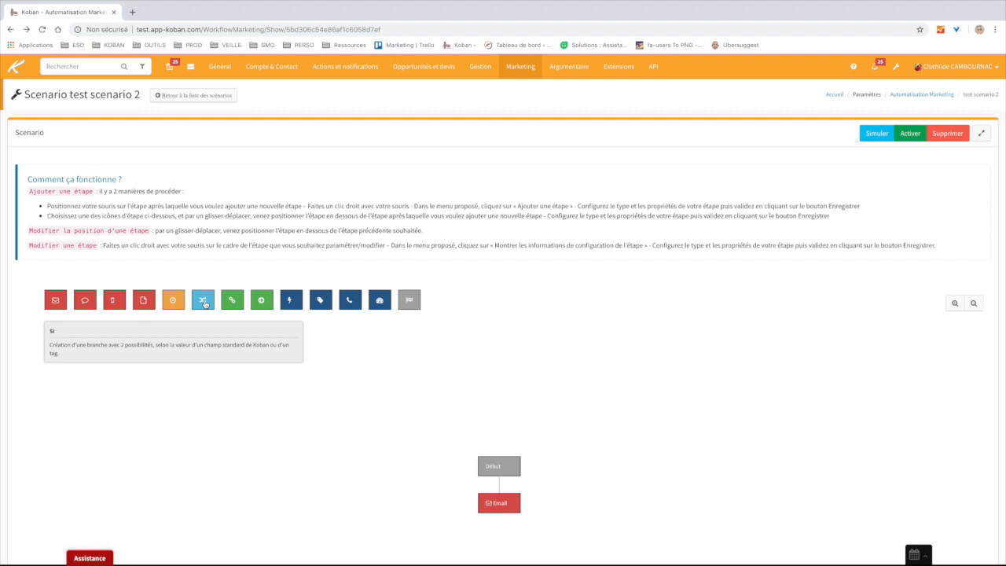
- Drop an If condition step after Email and explore its condition and branch options
{"action": "left_click_drag", "start_coordinate": [204, 303], "coordinate": [499, 497]}
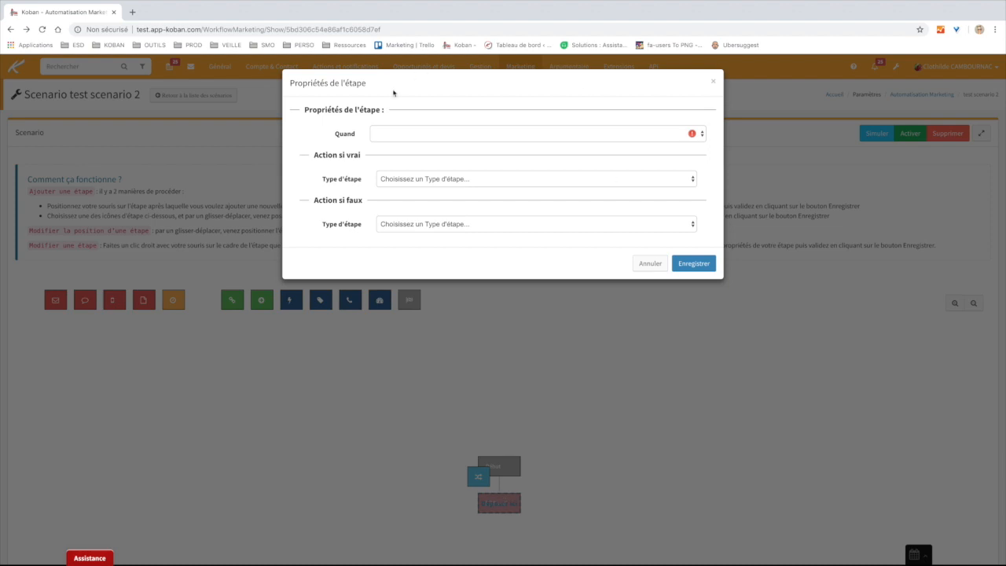
{"action": "left_click_drag", "start_coordinate": [305, 110], "coordinate": [398, 107]}
{"action": "left_click", "coordinate": [386, 117]}
{"action": "left_click", "coordinate": [448, 136]}
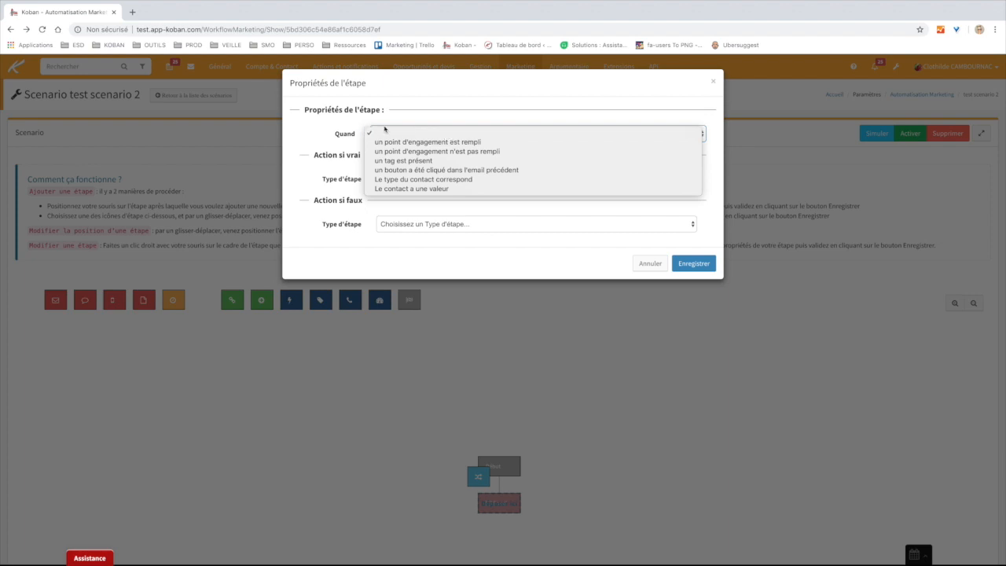
{"action": "left_click", "coordinate": [302, 146]}
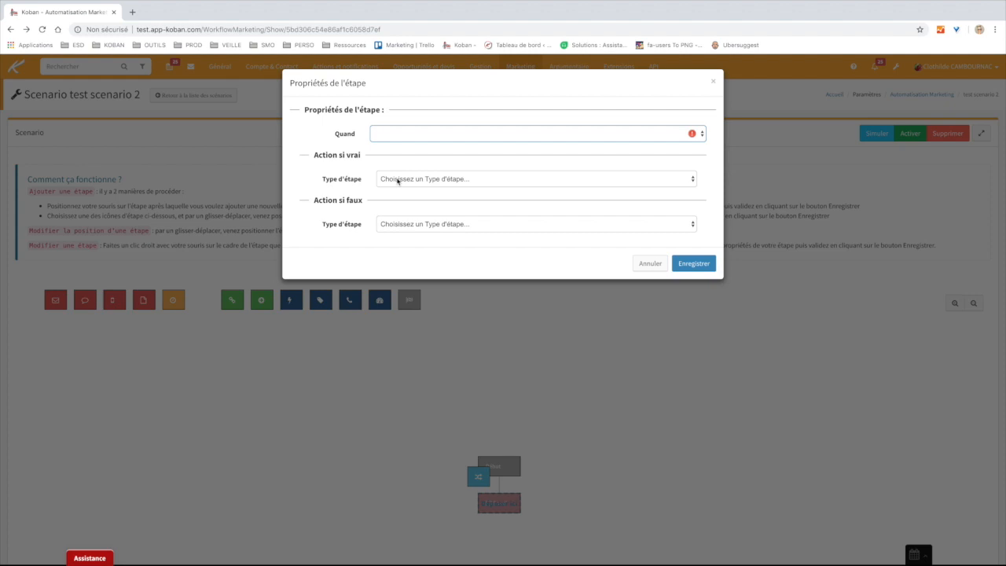
{"action": "left_click", "coordinate": [398, 180]}
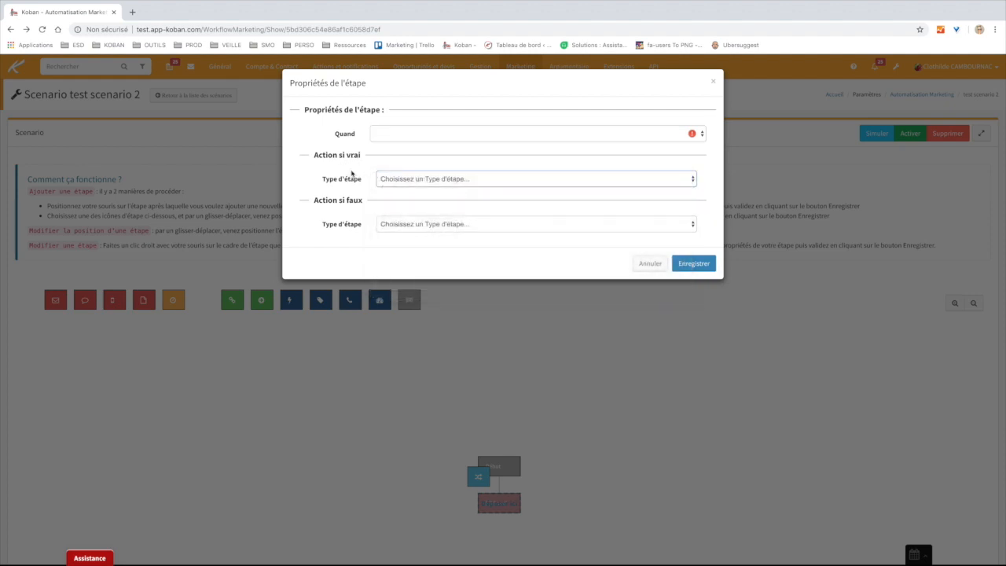
{"action": "left_click_drag", "start_coordinate": [363, 158], "coordinate": [303, 156]}
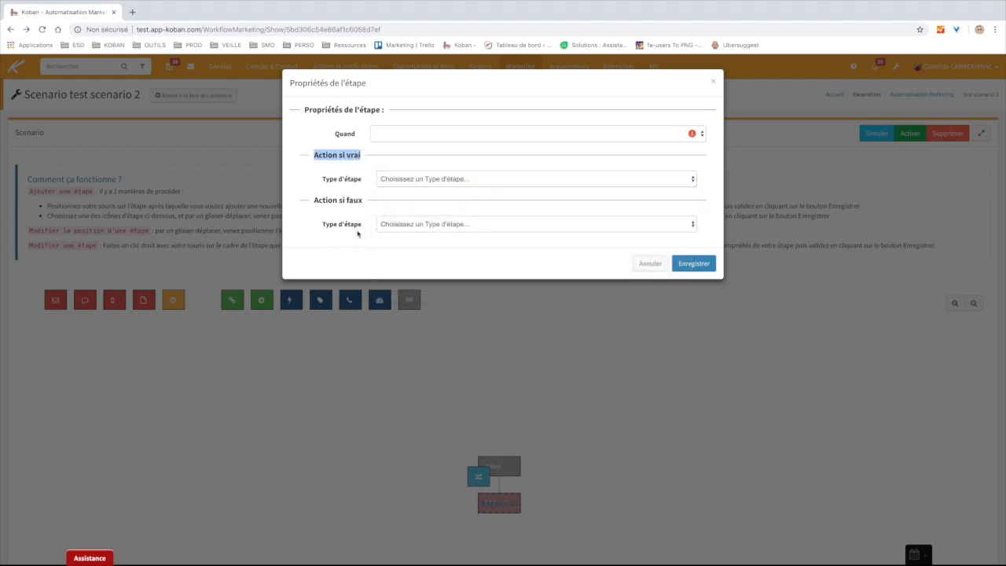
{"action": "left_click_drag", "start_coordinate": [368, 204], "coordinate": [307, 200]}
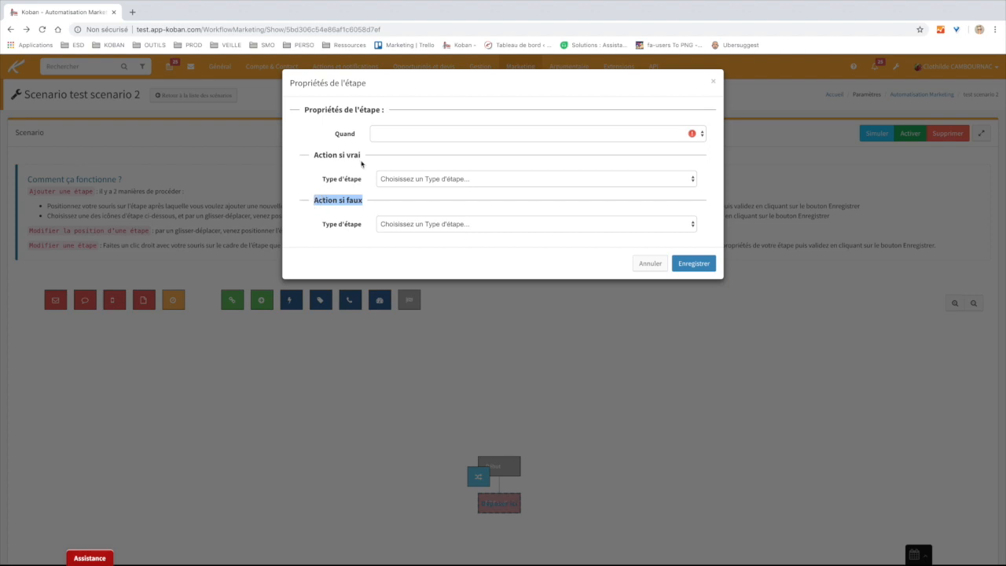
{"action": "left_click", "coordinate": [362, 162]}
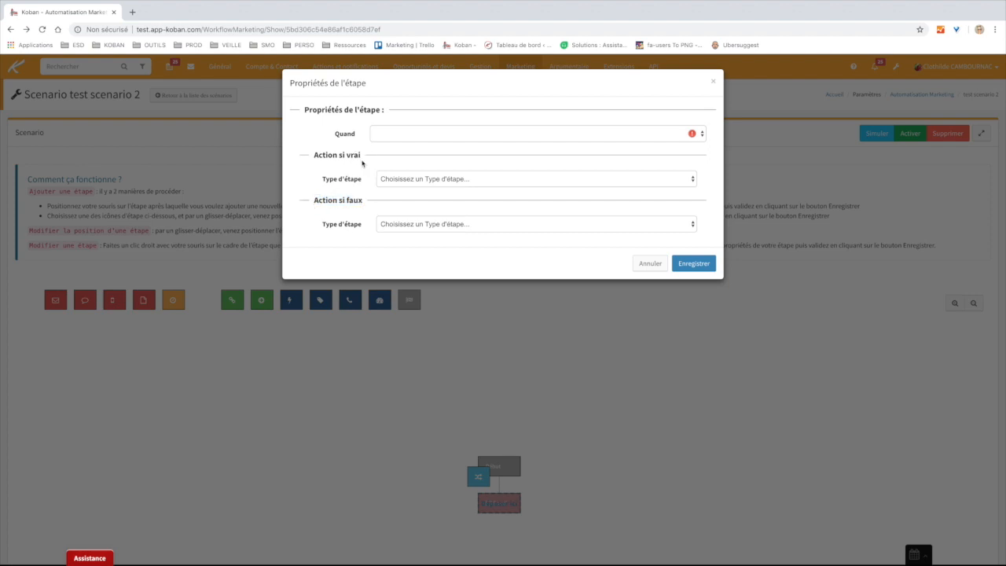
- Set the condition to 'Le contact a une valeur' with Statut de comptes Est égal à Client
{"action": "left_click", "coordinate": [422, 135]}
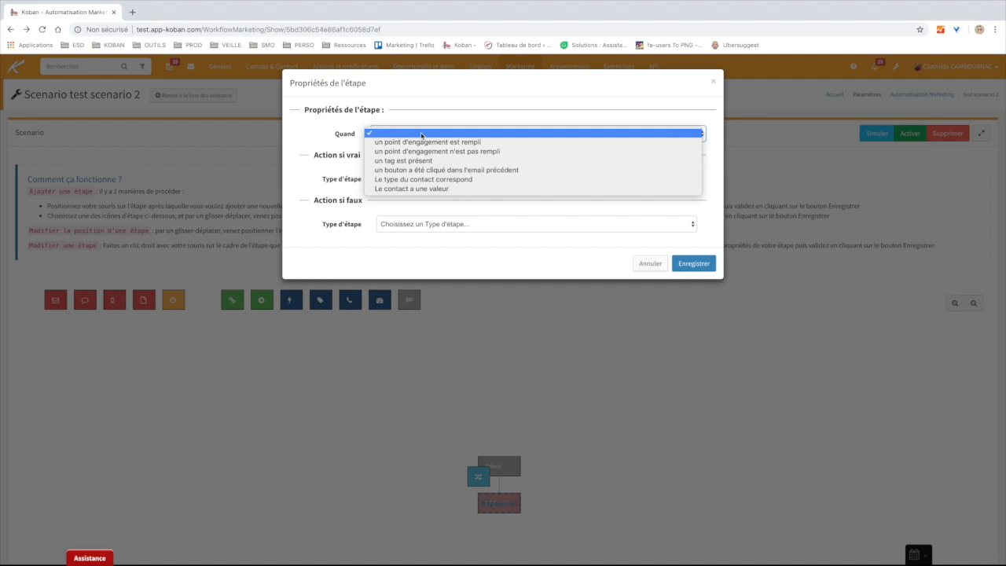
{"action": "left_click", "coordinate": [425, 194]}
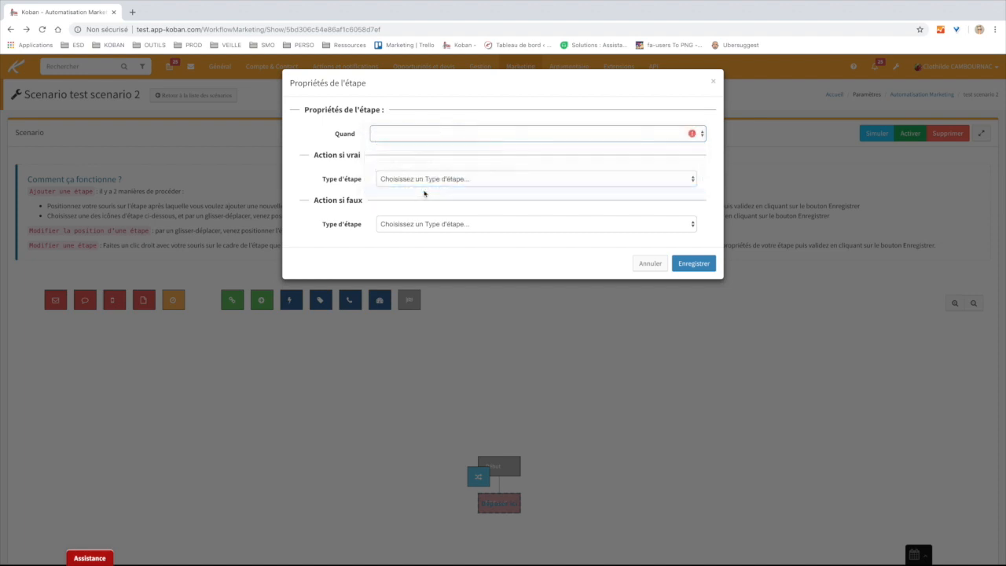
{"action": "left_click", "coordinate": [449, 158]}
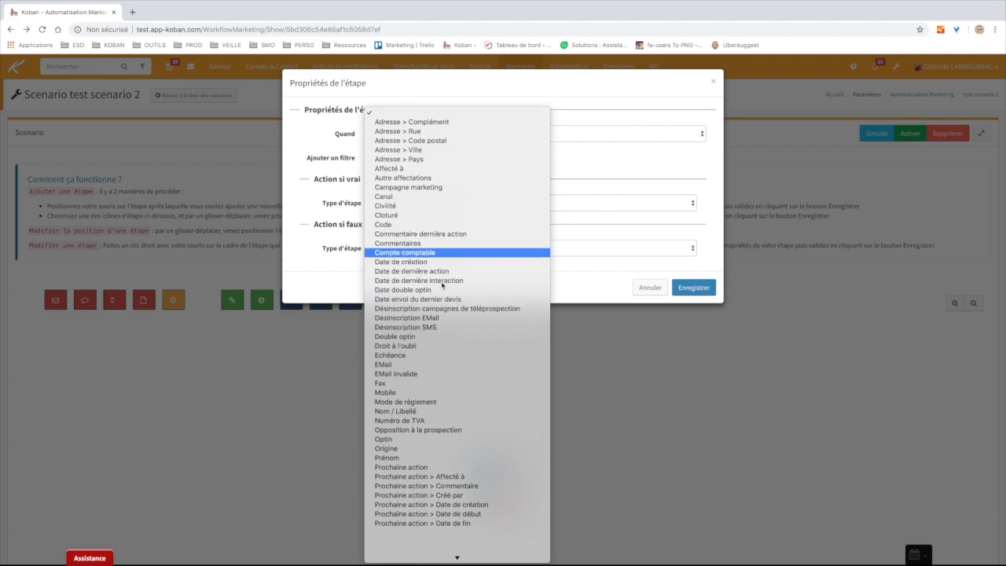
{"action": "scroll", "coordinate": [441, 286], "scroll_direction": "down", "scroll_amount": 8}
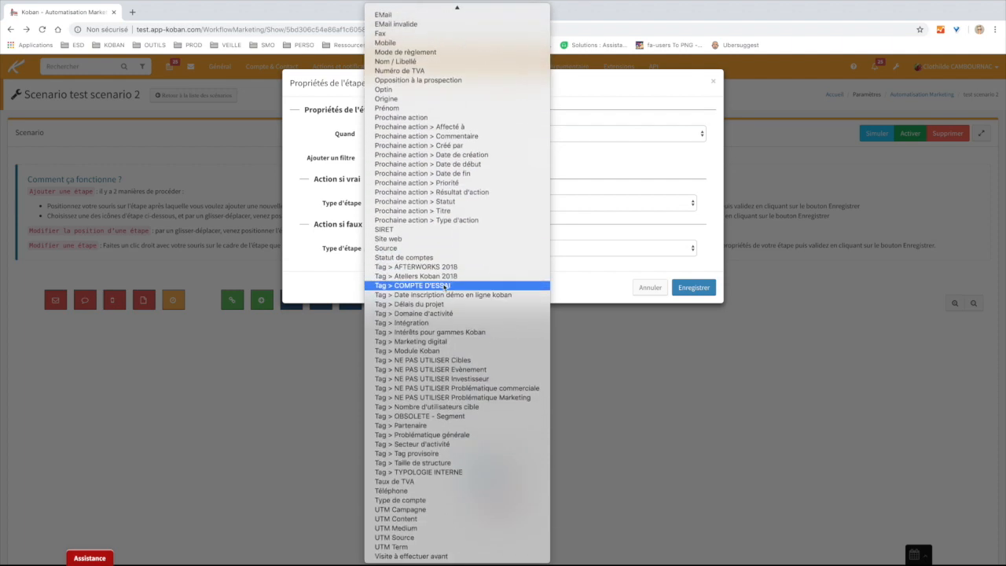
{"action": "left_click", "coordinate": [445, 258]}
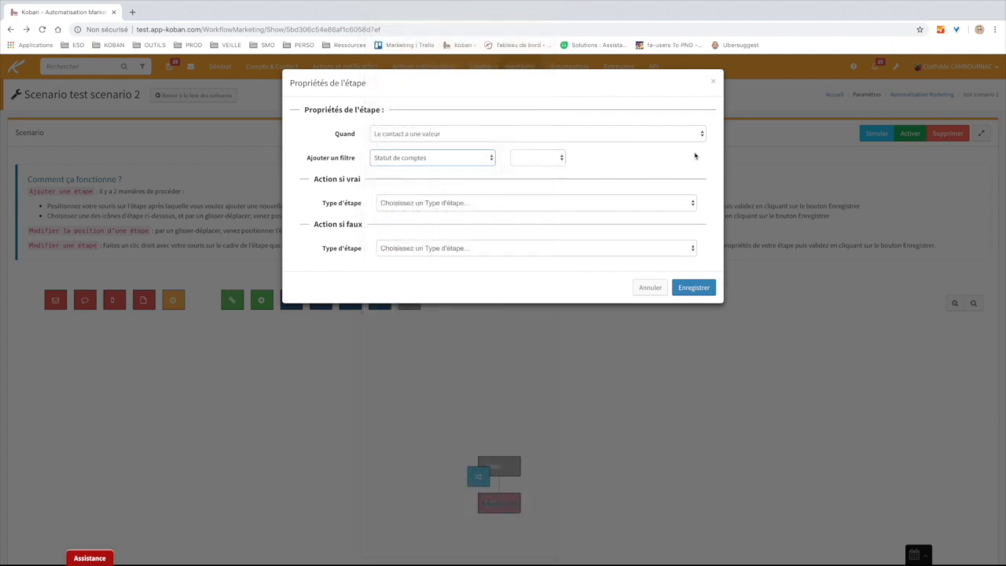
{"action": "left_click", "coordinate": [550, 158]}
{"action": "left_click", "coordinate": [543, 164]}
{"action": "left_click", "coordinate": [658, 158]}
{"action": "left_click", "coordinate": [647, 189]}
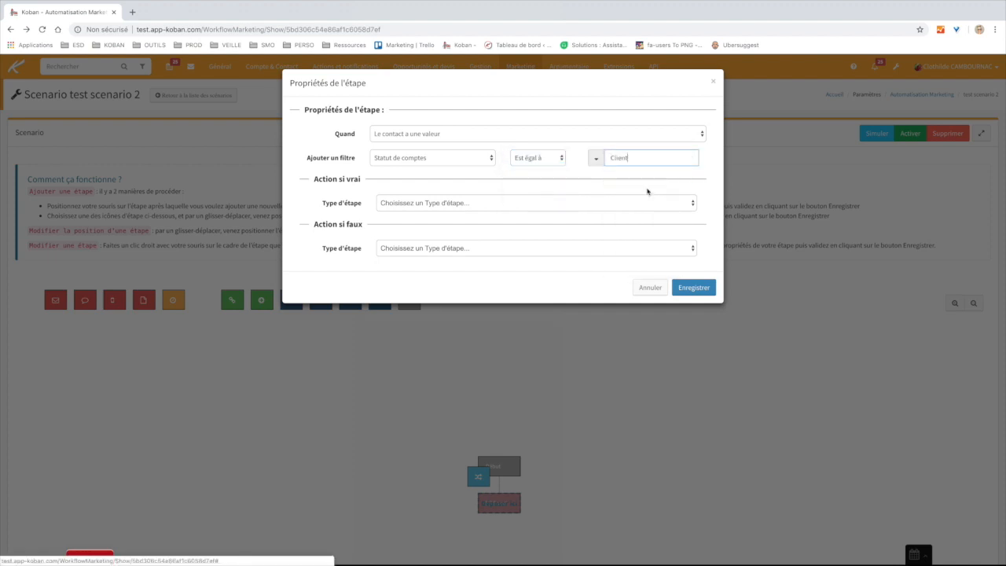
{"action": "left_click", "coordinate": [580, 175]}
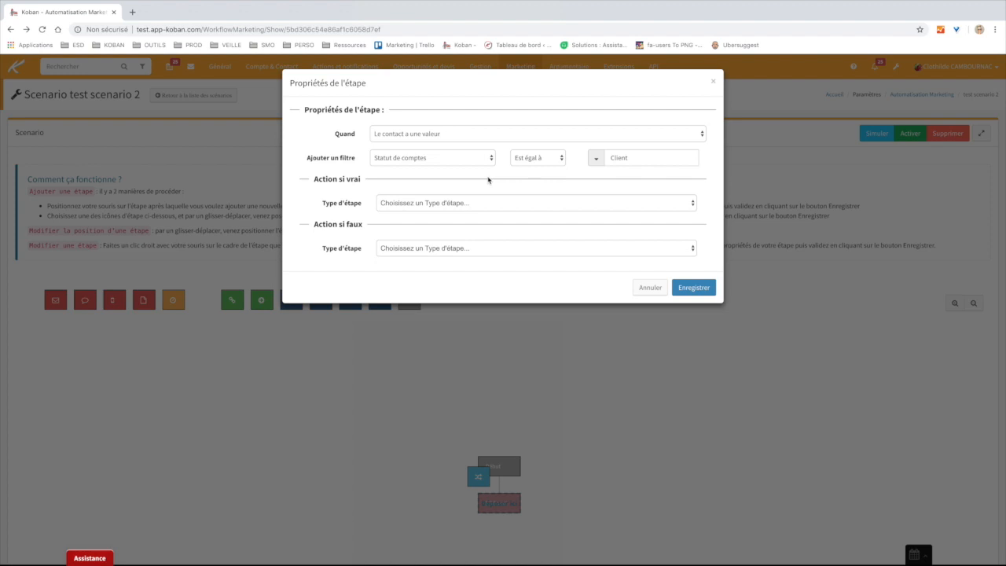
- Make the true branch an Email and the false branch Fin, then save the condition step
{"action": "left_click", "coordinate": [438, 205]}
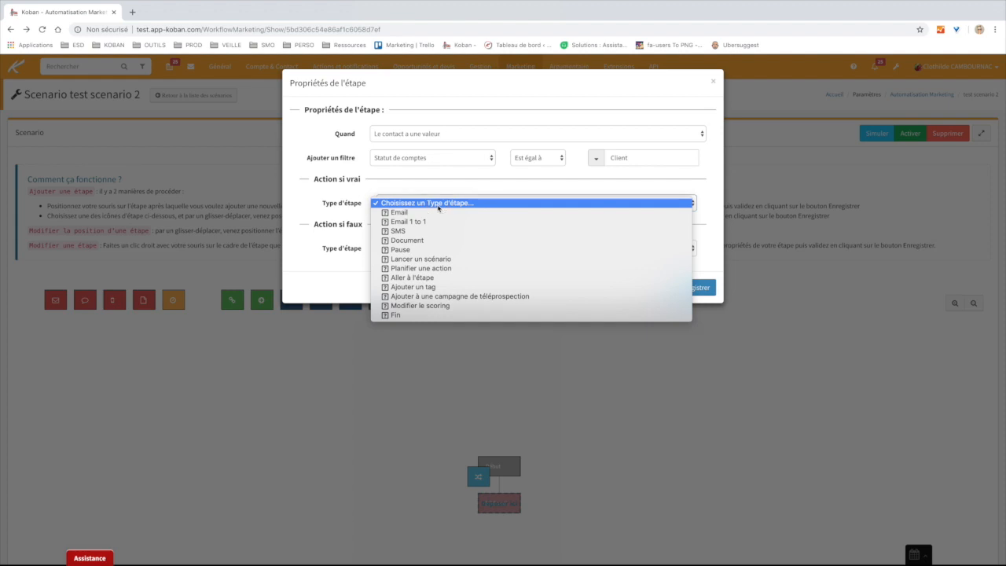
{"action": "left_click", "coordinate": [399, 213]}
{"action": "left_click", "coordinate": [400, 228]}
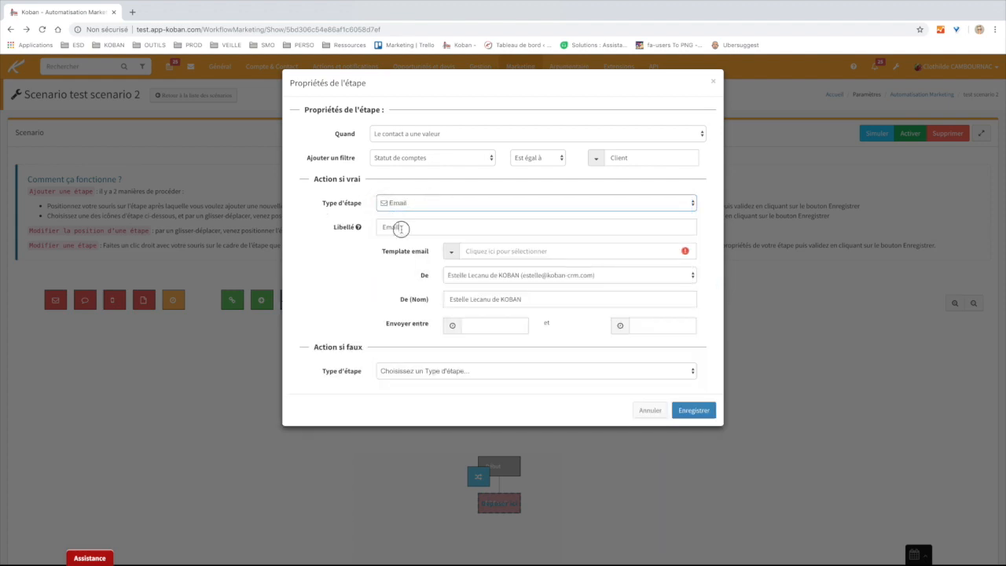
{"action": "left_click", "coordinate": [419, 373]}
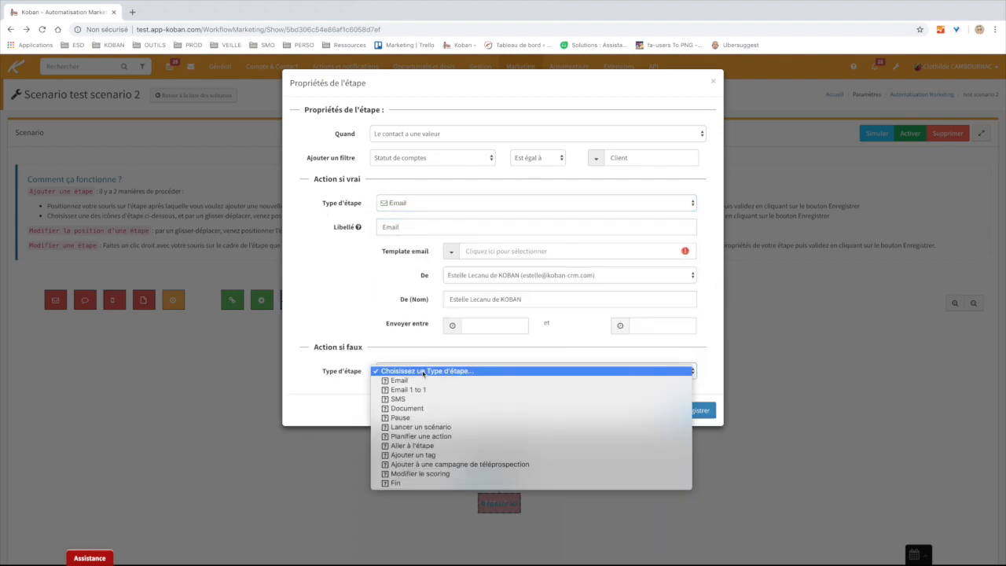
{"action": "left_click", "coordinate": [419, 482]}
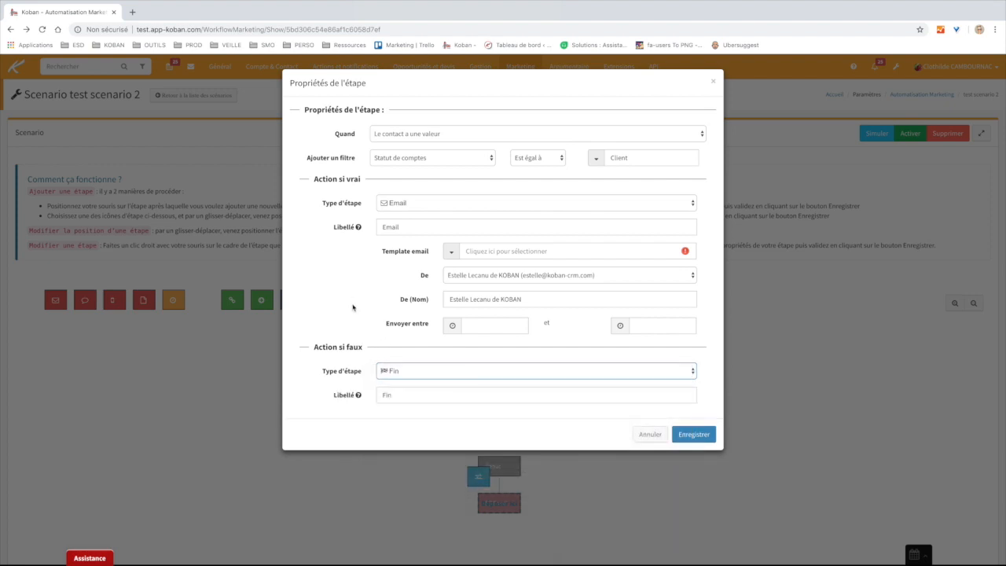
{"action": "left_click", "coordinate": [694, 434]}
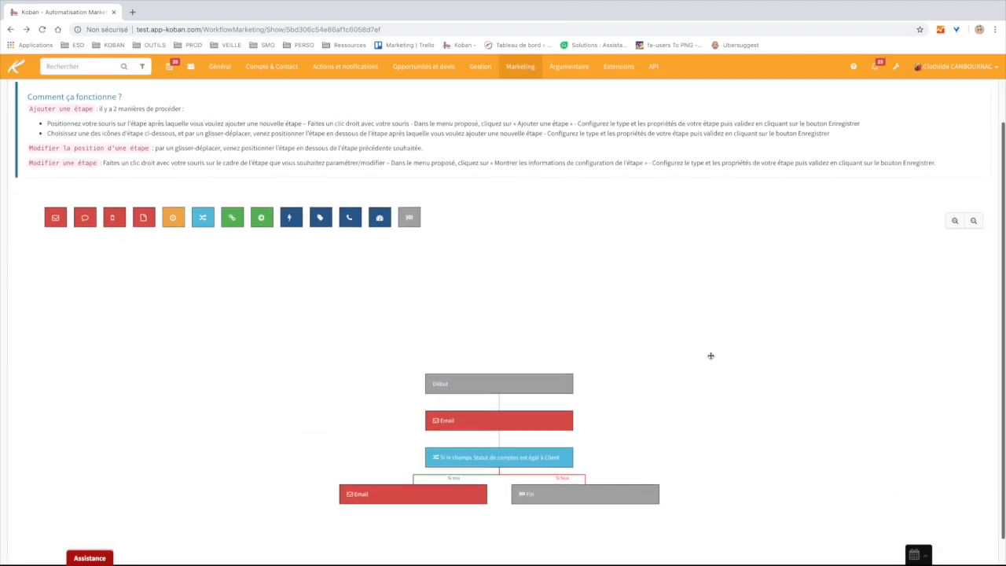
- Zoom into the diagram and delete the Statut de comptes condition step, confirming with OK
{"action": "scroll", "coordinate": [728, 351], "scroll_direction": "down", "scroll_amount": 2}
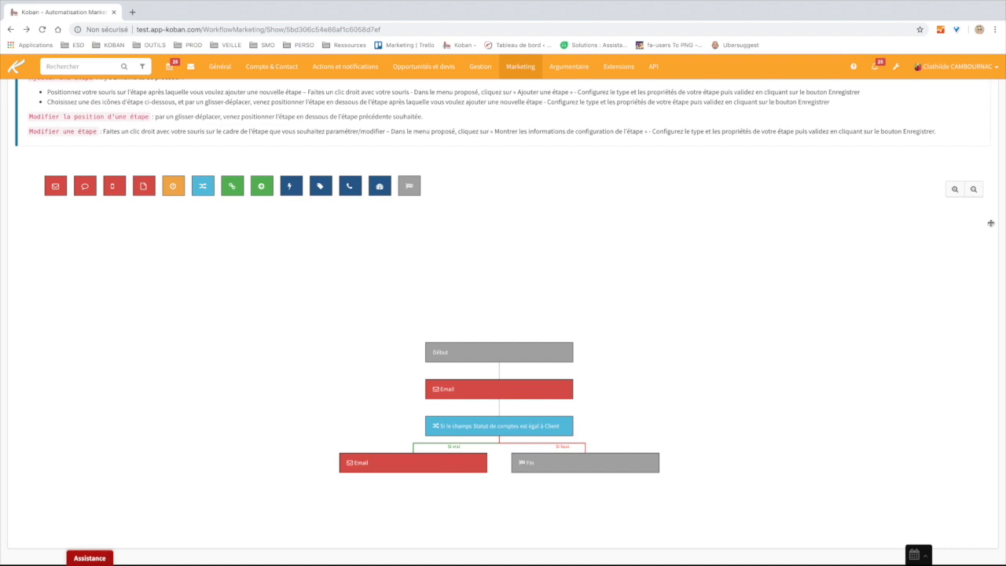
{"action": "left_click", "coordinate": [953, 191]}
{"action": "left_click", "coordinate": [952, 191]}
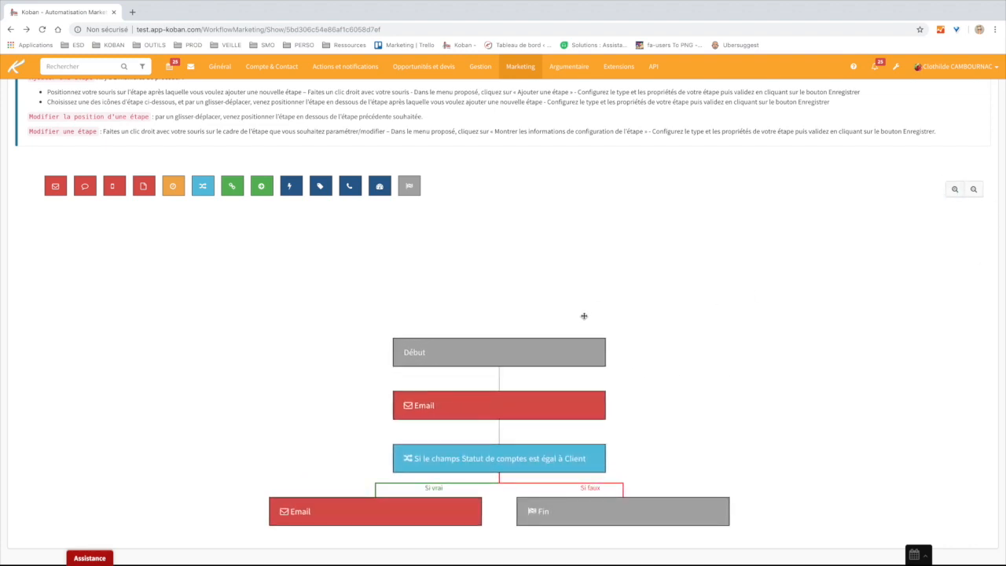
{"action": "left_click_drag", "start_coordinate": [555, 352], "coordinate": [555, 258]}
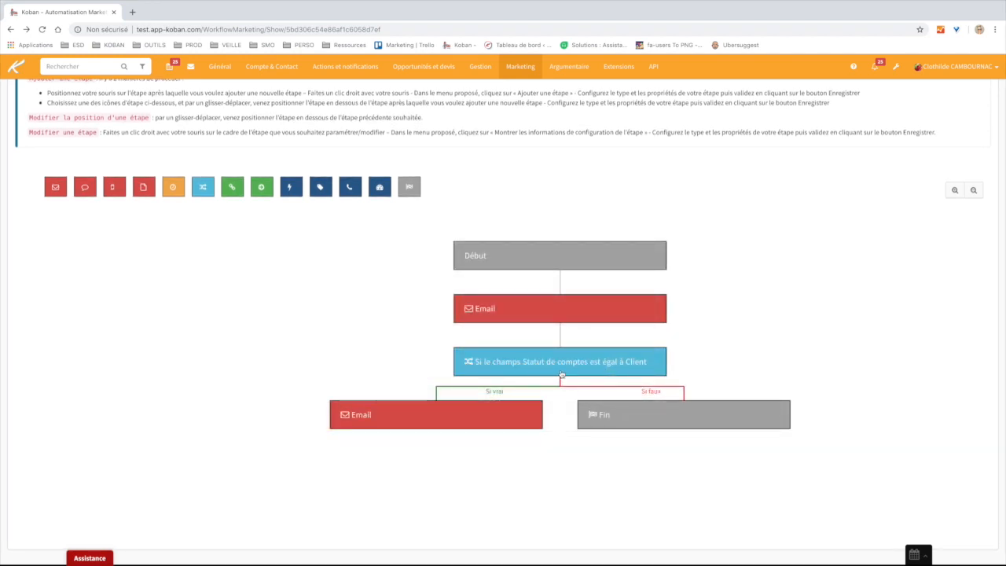
{"action": "right_click", "coordinate": [563, 367]}
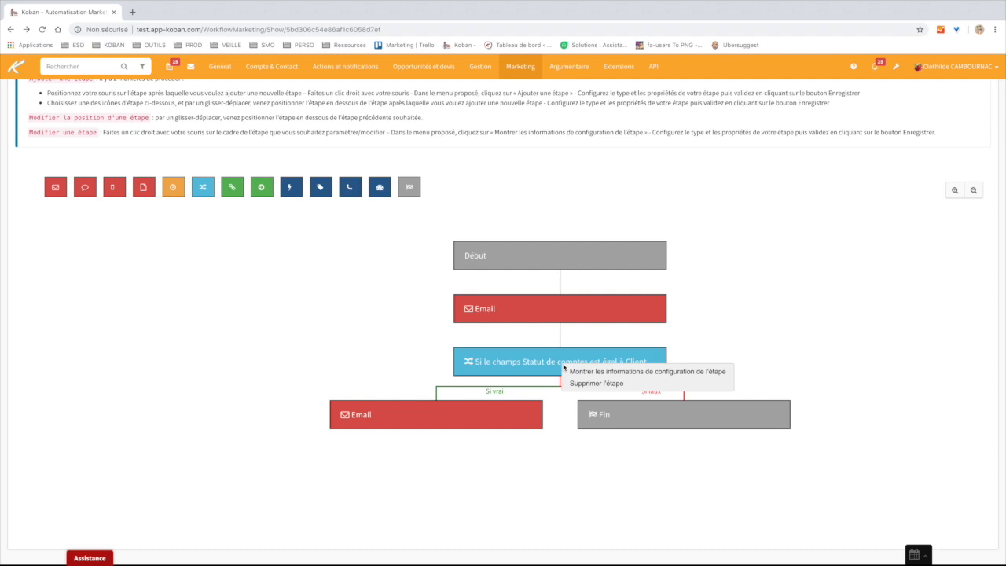
{"action": "left_click", "coordinate": [603, 385]}
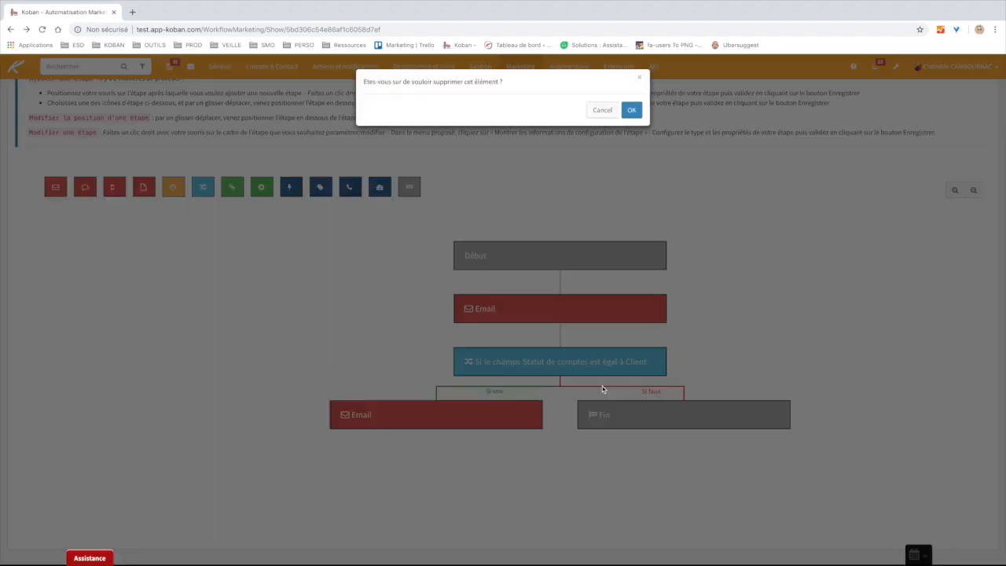
{"action": "left_click", "coordinate": [631, 111]}
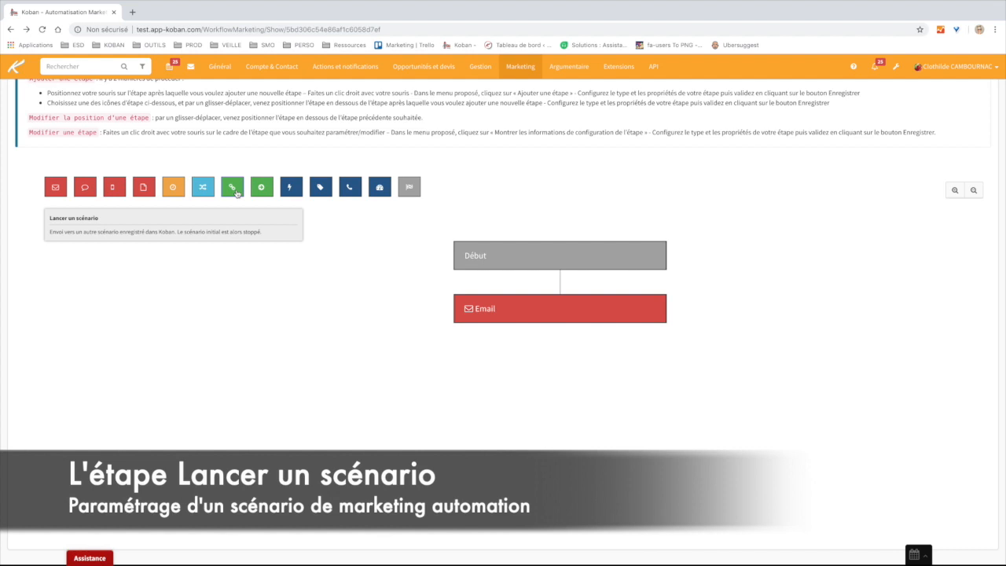
- Save a Lancer un scénario step below Email that launches the Acquisition Agences scenario
{"action": "left_click_drag", "start_coordinate": [236, 193], "coordinate": [561, 325]}
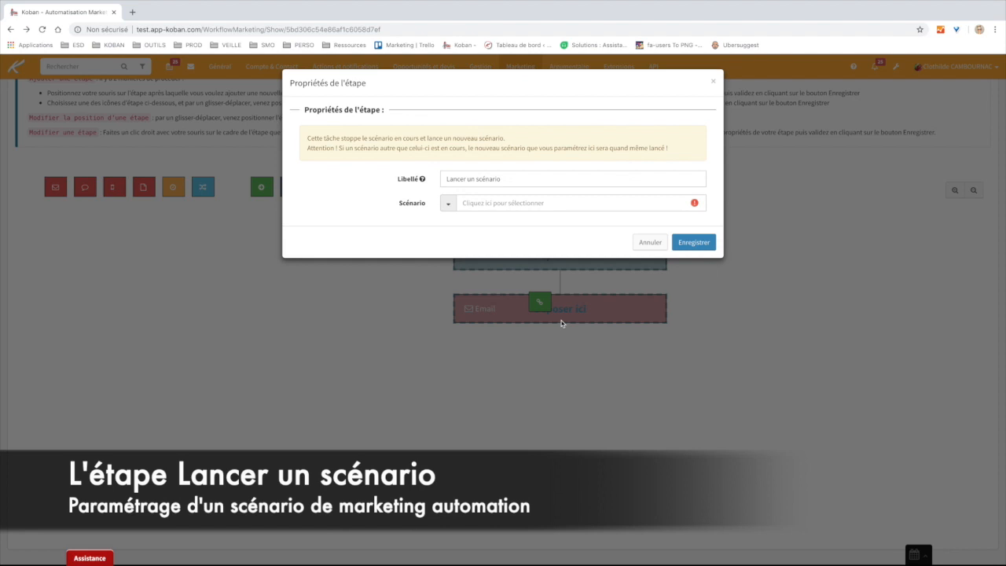
{"action": "left_click", "coordinate": [525, 182]}
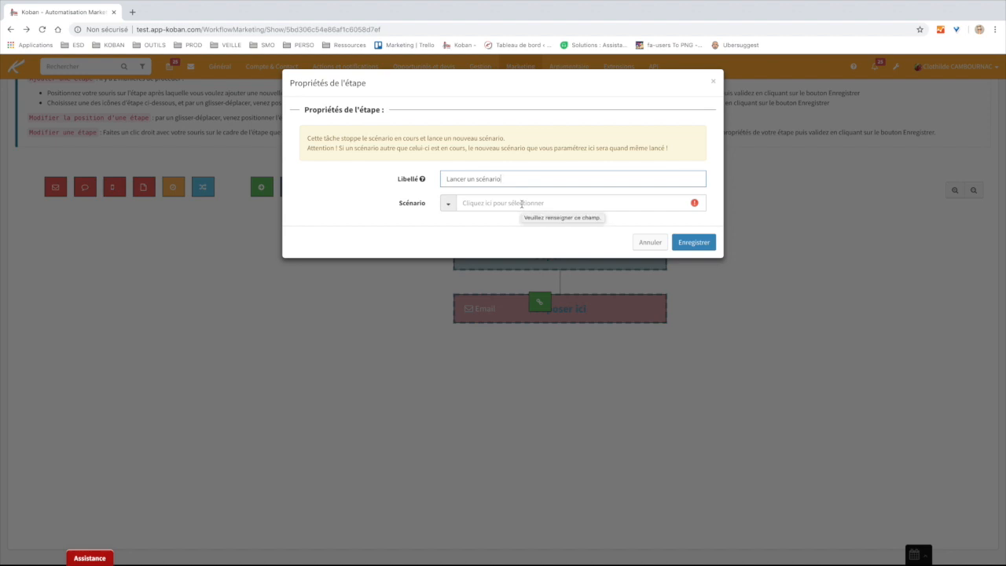
{"action": "left_click", "coordinate": [522, 204]}
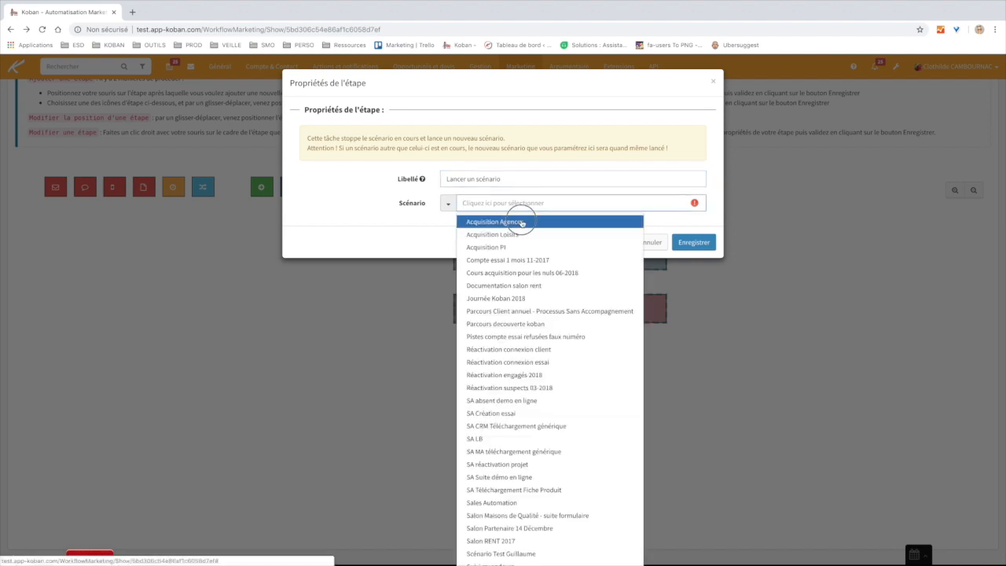
{"action": "left_click", "coordinate": [493, 222]}
{"action": "left_click", "coordinate": [494, 225]}
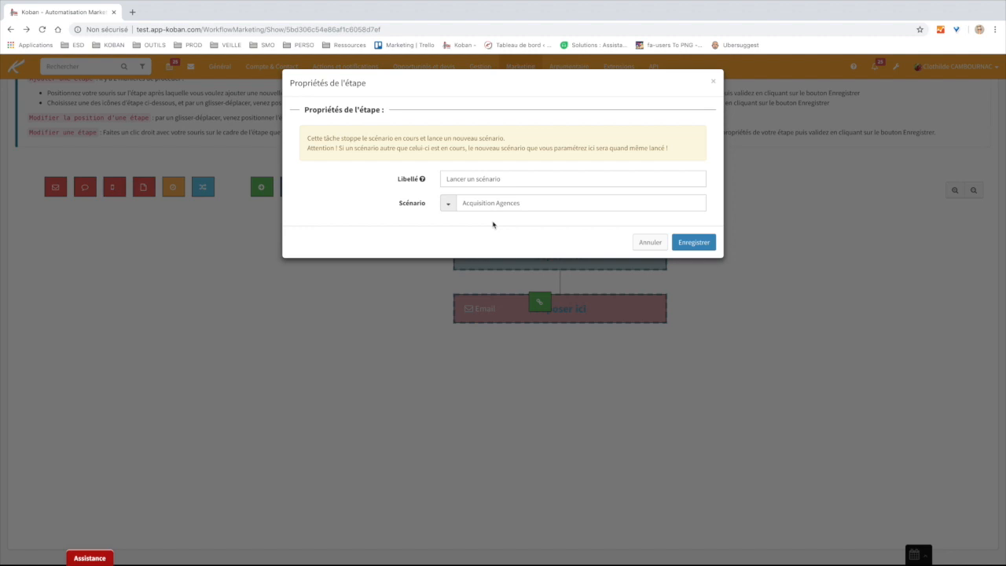
{"action": "left_click", "coordinate": [693, 242]}
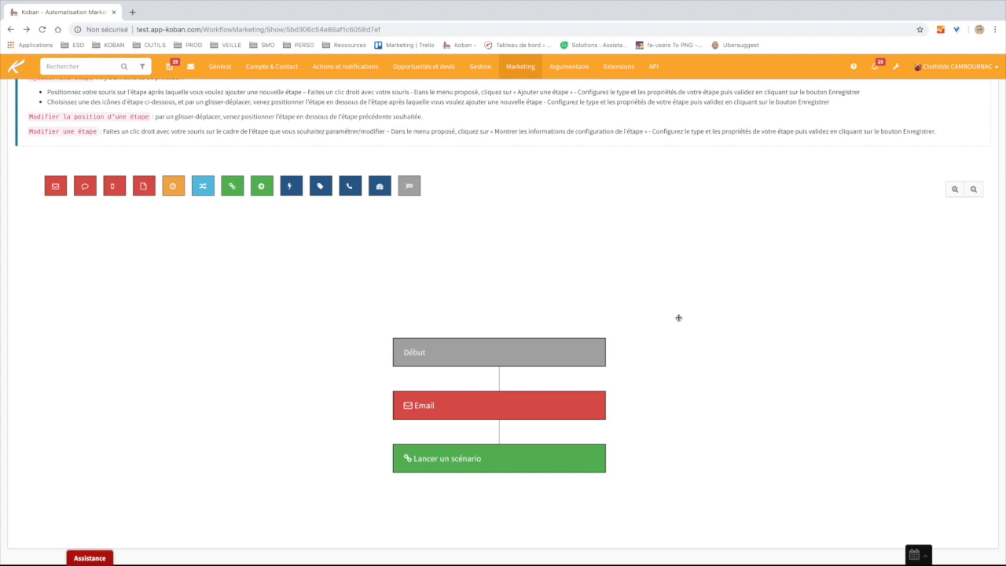
- Open the 'Koban Cloud - Cahier des charges Marketing' engagement point from Marketing's engagement points list
{"action": "left_click", "coordinate": [16, 70]}
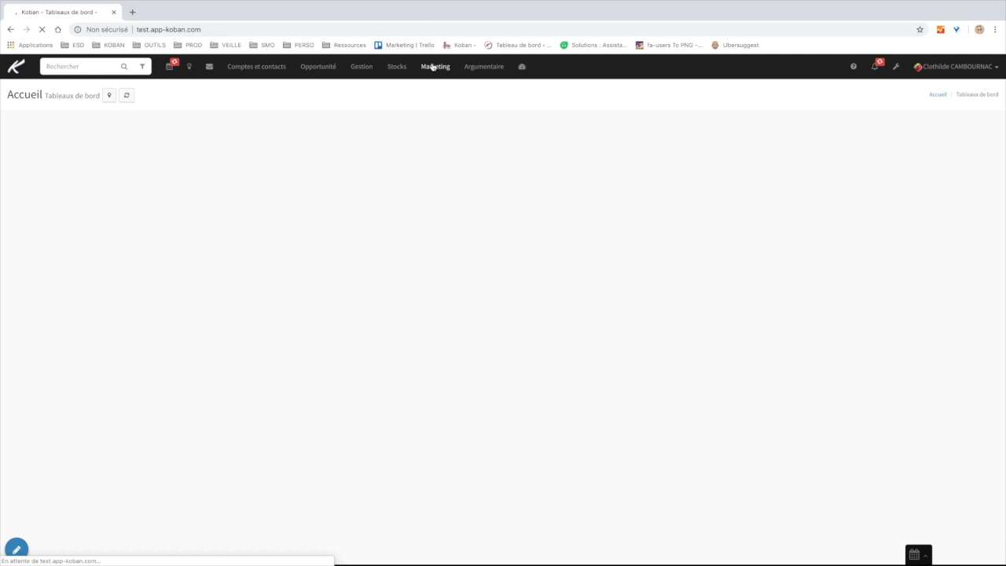
{"action": "left_click", "coordinate": [435, 67]}
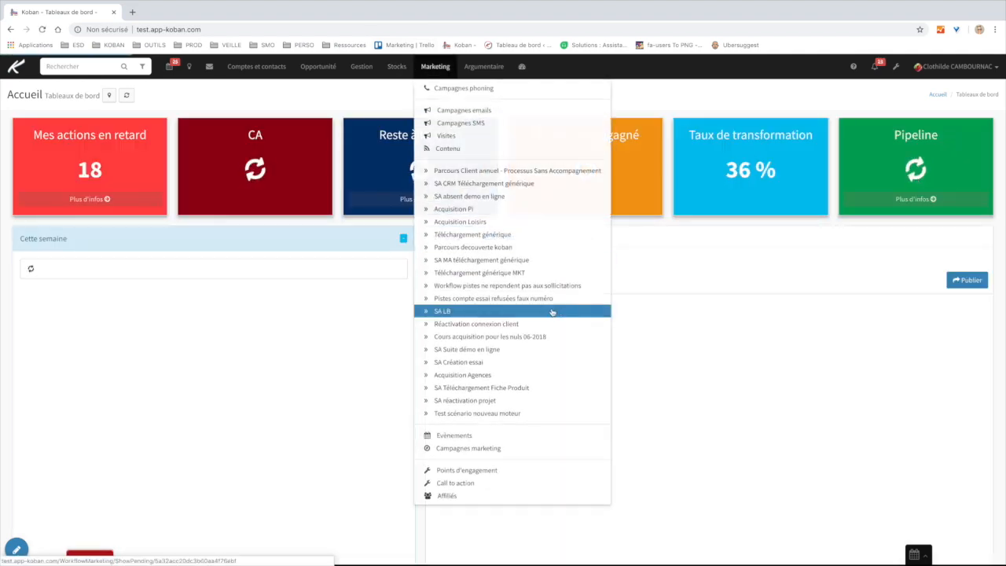
{"action": "left_click", "coordinate": [474, 471]}
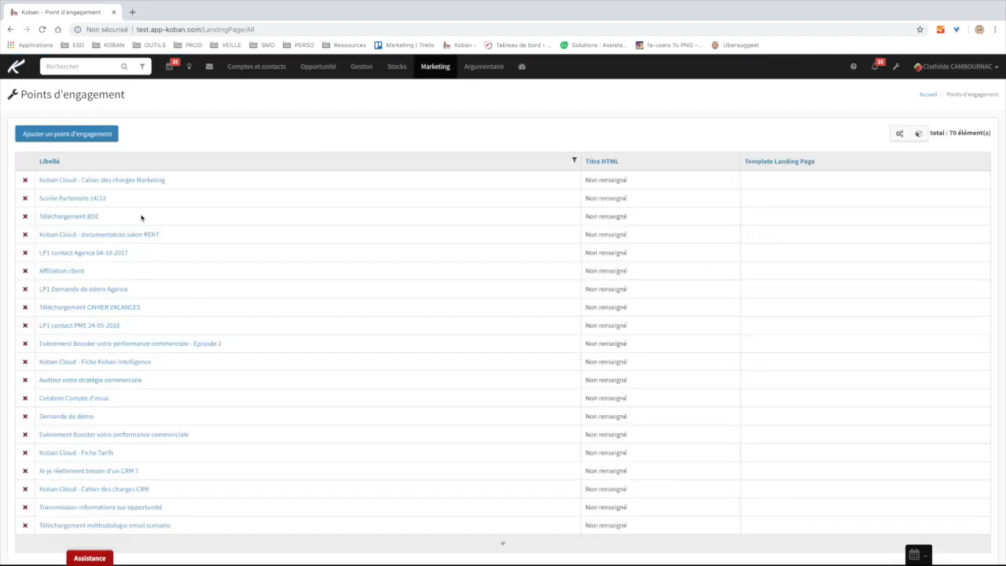
{"action": "left_click", "coordinate": [131, 182]}
{"action": "scroll", "coordinate": [508, 354], "scroll_direction": "down", "scroll_amount": 3}
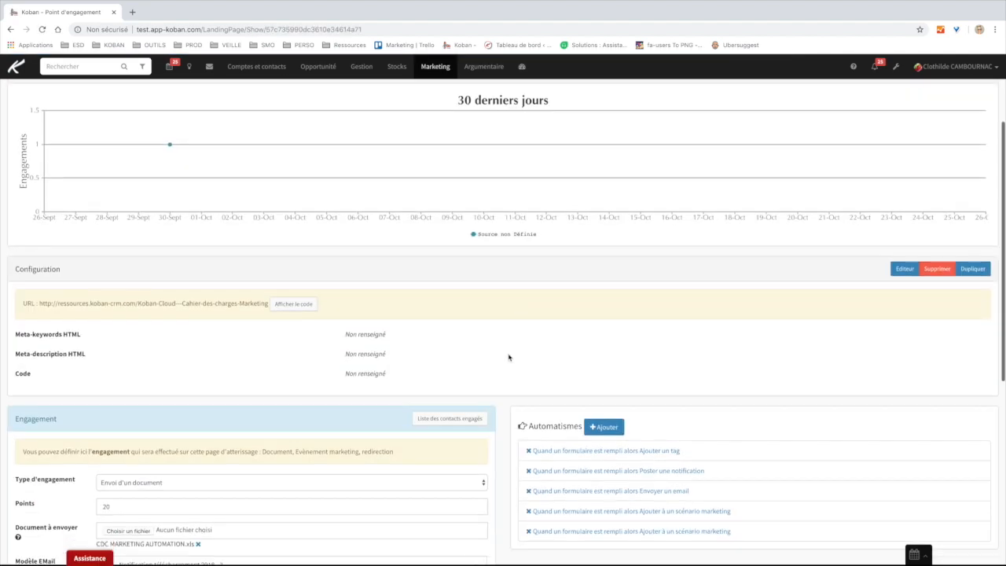
- Draft a form-filled rule adding contacts to a marketing scenario, review its options, then cancel it
{"action": "left_click", "coordinate": [603, 363]}
{"action": "left_click", "coordinate": [469, 111]}
{"action": "left_click", "coordinate": [463, 122]}
{"action": "left_click", "coordinate": [468, 138]}
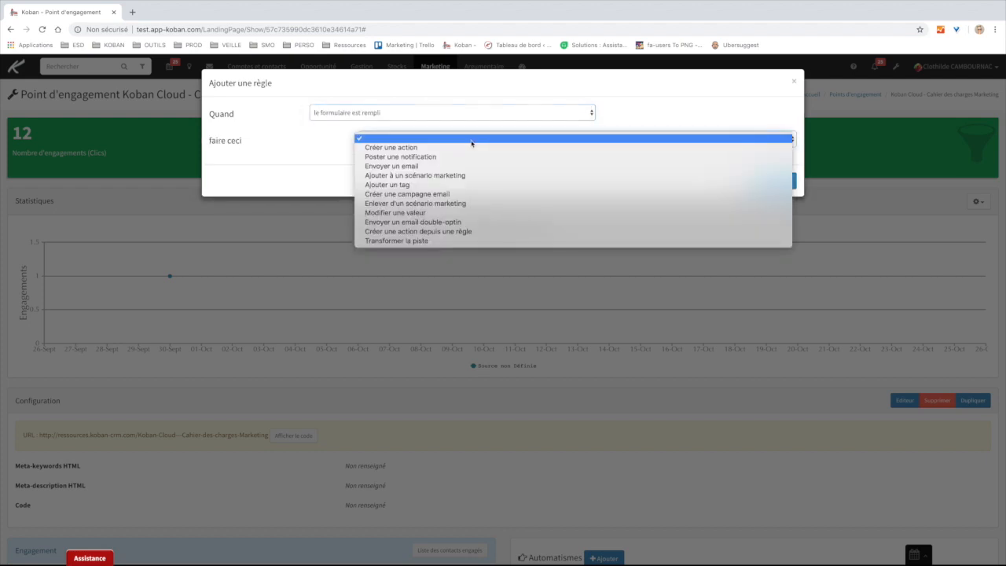
{"action": "left_click", "coordinate": [433, 180]}
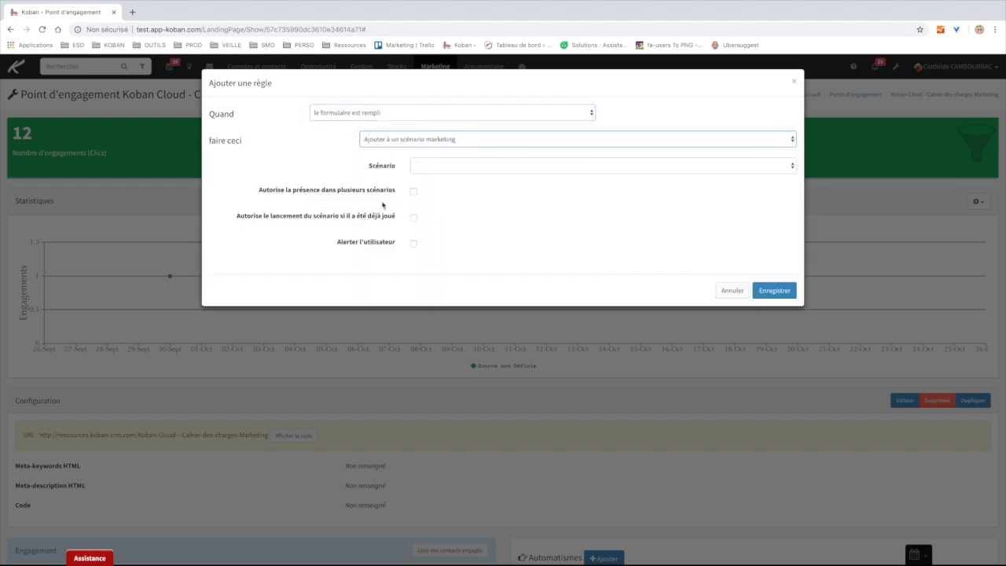
{"action": "left_click_drag", "start_coordinate": [257, 192], "coordinate": [397, 195]}
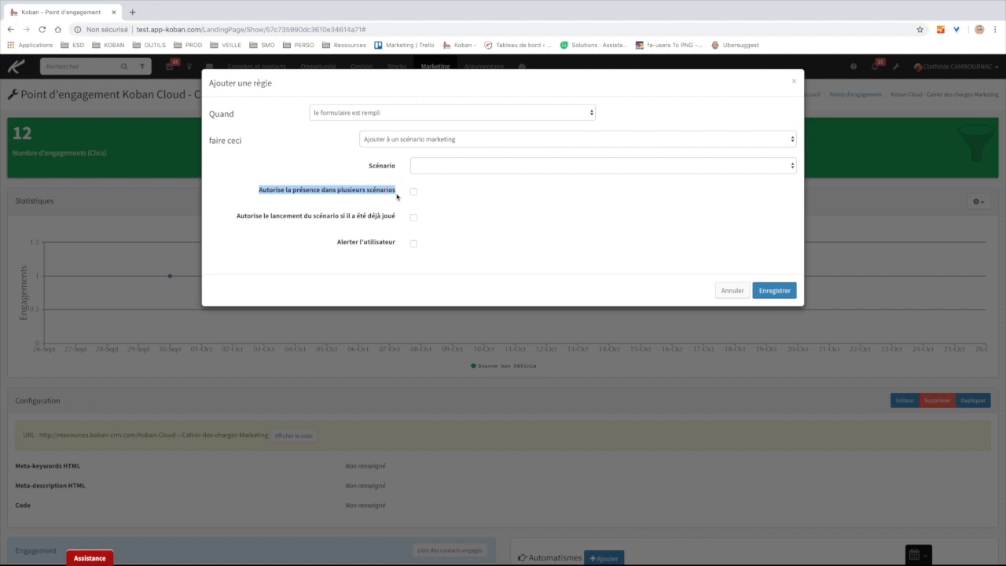
{"action": "left_click_drag", "start_coordinate": [235, 218], "coordinate": [396, 221]}
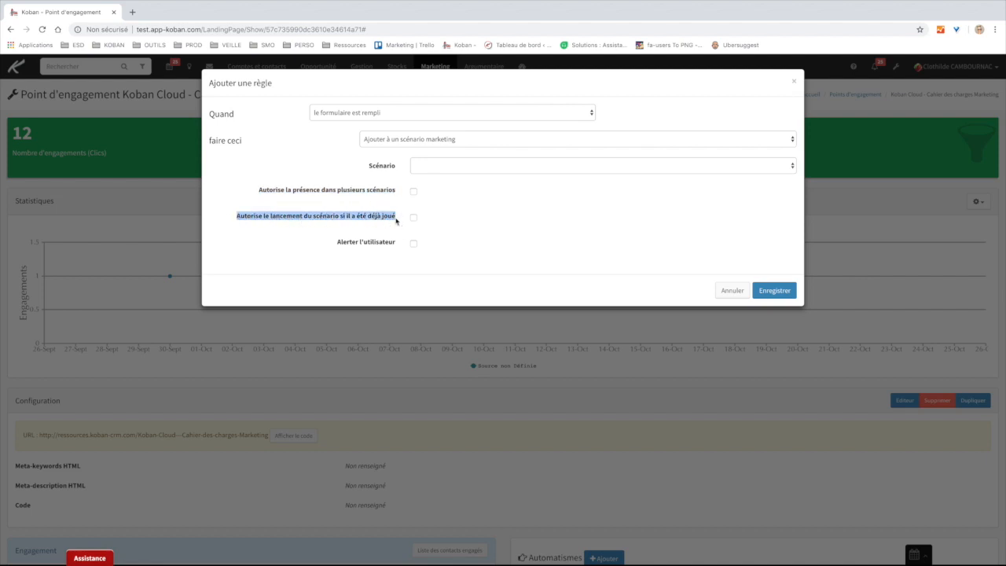
{"action": "left_click", "coordinate": [316, 229]}
{"action": "left_click_drag", "start_coordinate": [336, 243], "coordinate": [398, 244]}
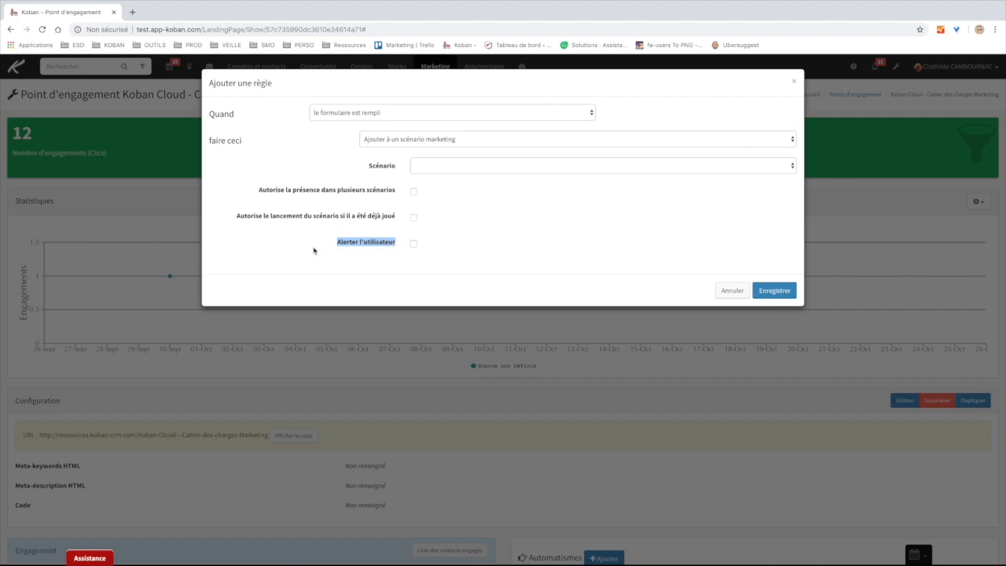
{"action": "left_click", "coordinate": [314, 250]}
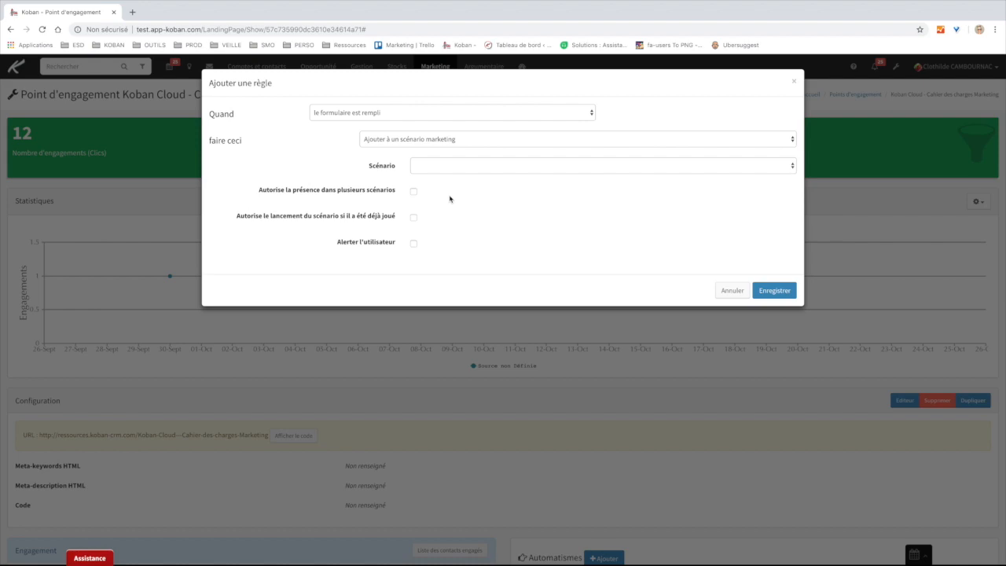
{"action": "left_click", "coordinate": [732, 290]}
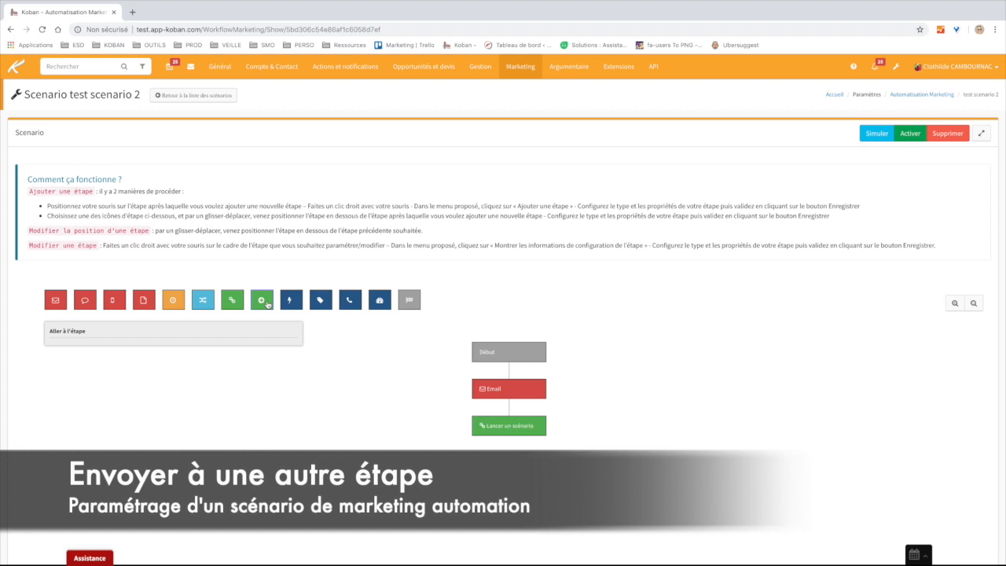
{"action": "left_click", "coordinate": [262, 301]}
{"action": "left_click_drag", "start_coordinate": [262, 301], "coordinate": [510, 433]}
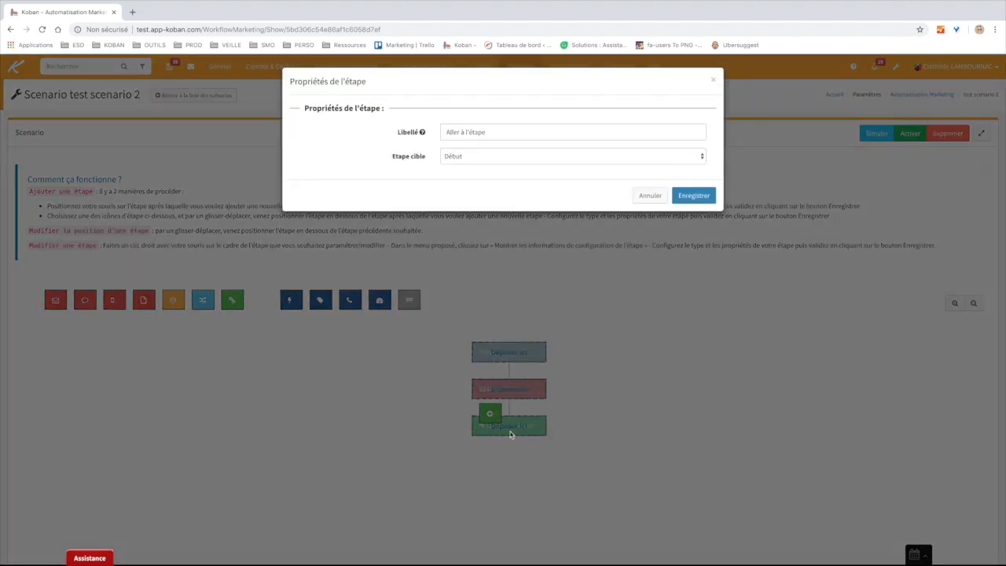
{"action": "left_click", "coordinate": [474, 157]}
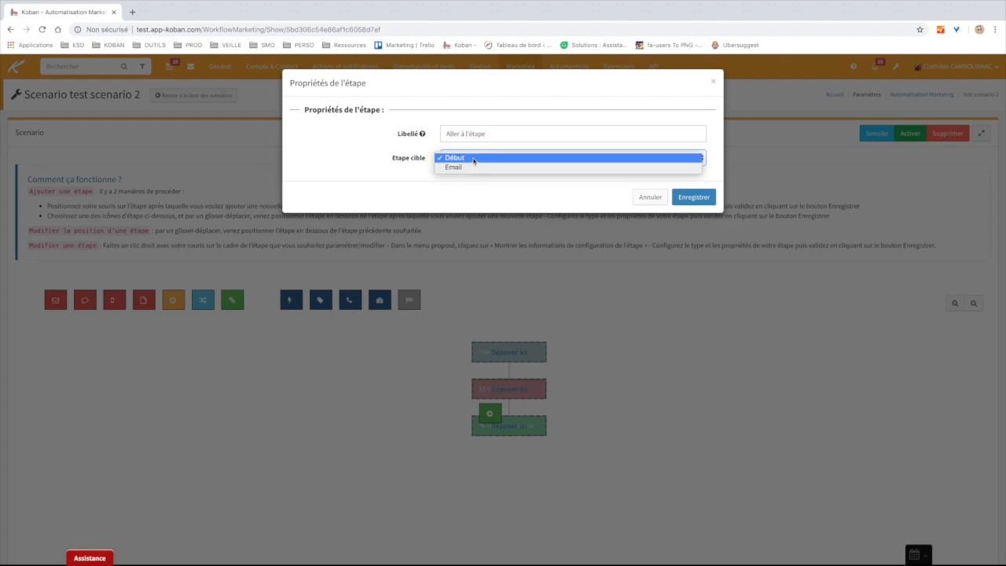
{"action": "left_click", "coordinate": [586, 201]}
{"action": "left_click", "coordinate": [647, 199]}
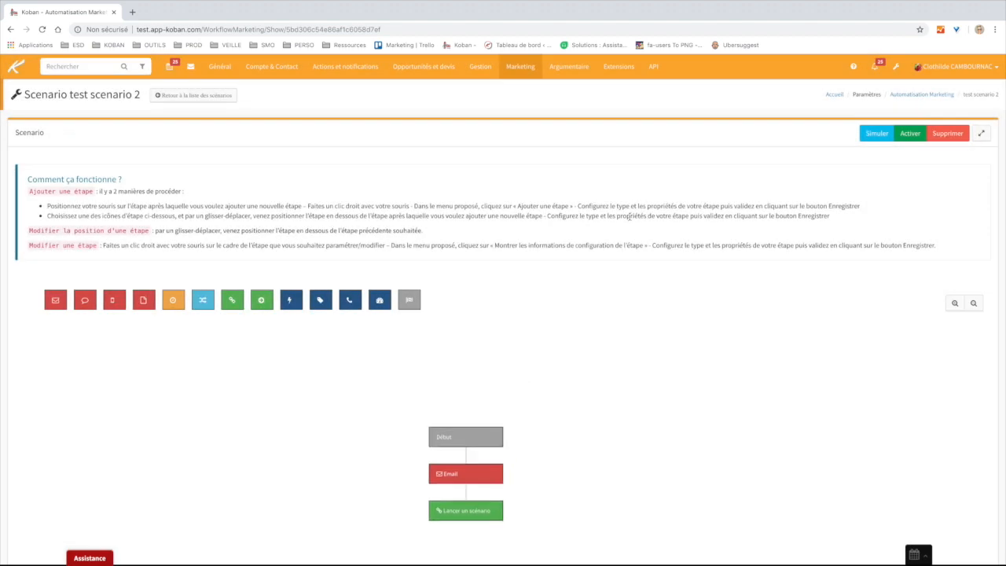
{"action": "left_click_drag", "start_coordinate": [504, 410], "coordinate": [526, 337]}
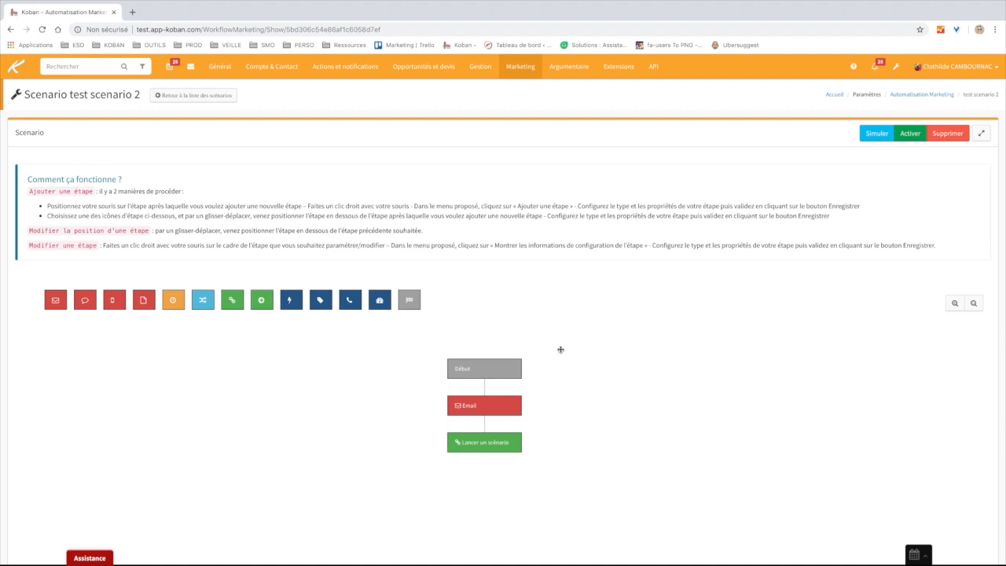
{"action": "mouse_move", "coordinate": [288, 303]}
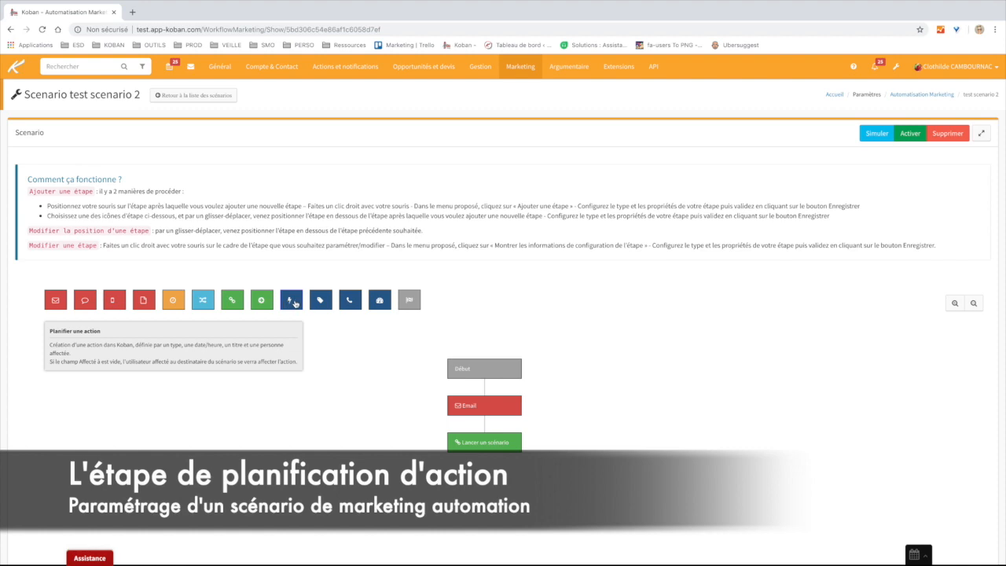
{"action": "left_click_drag", "start_coordinate": [288, 303], "coordinate": [480, 440]}
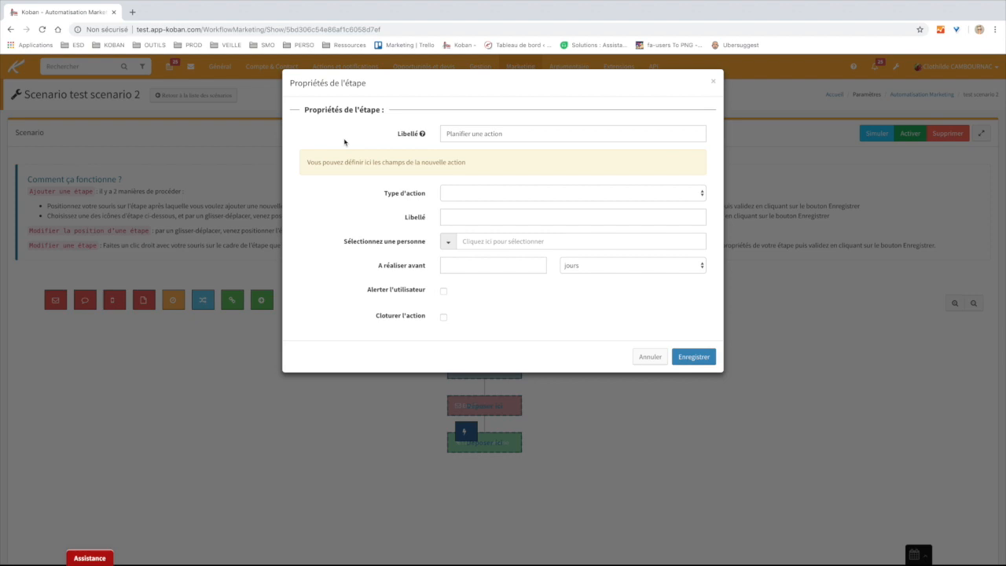
{"action": "left_click", "coordinate": [465, 196]}
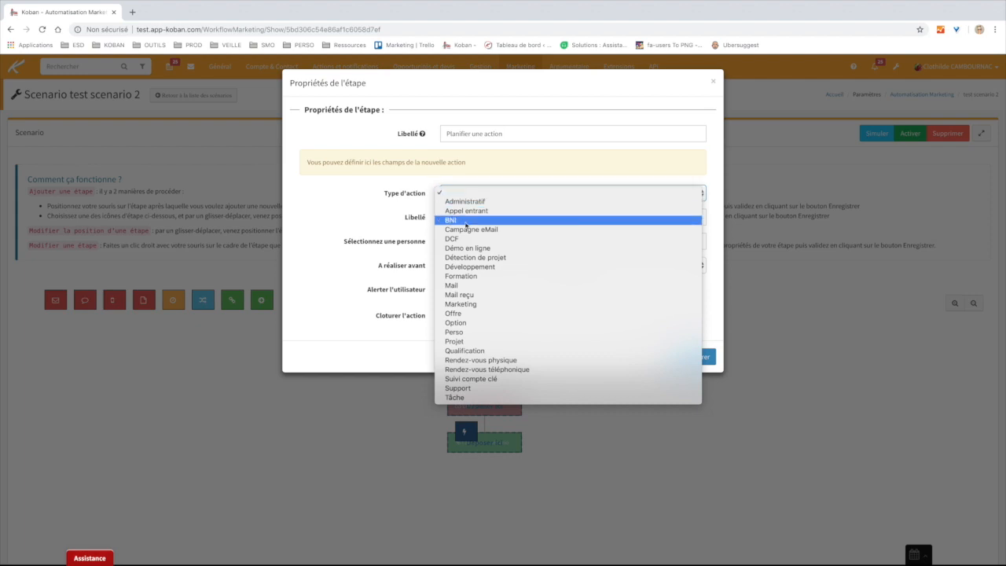
{"action": "left_click", "coordinate": [473, 397]}
{"action": "left_click", "coordinate": [448, 218]}
{"action": "left_click", "coordinate": [412, 231]}
{"action": "left_click", "coordinate": [501, 240]}
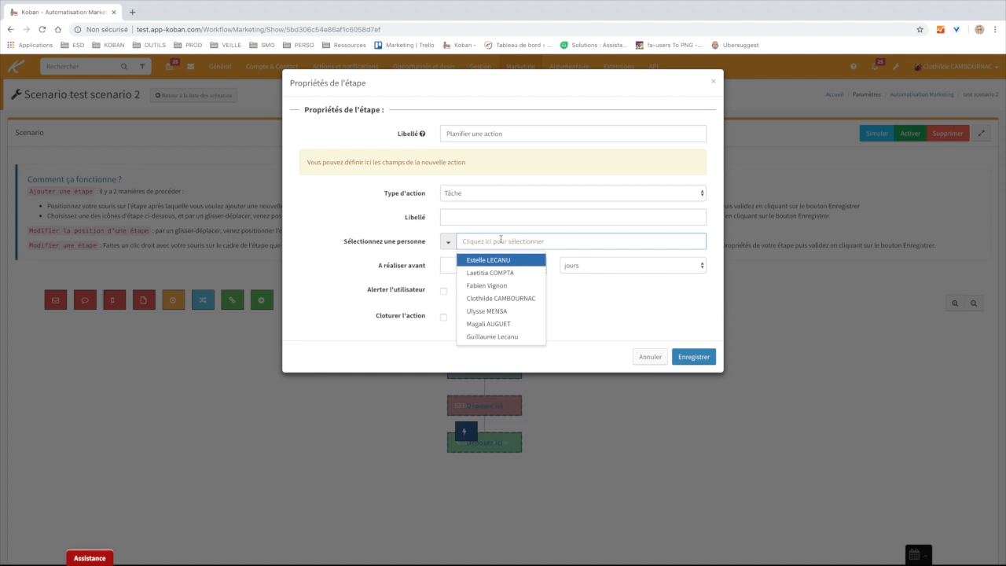
{"action": "left_click", "coordinate": [417, 259]}
{"action": "left_click", "coordinate": [504, 265]}
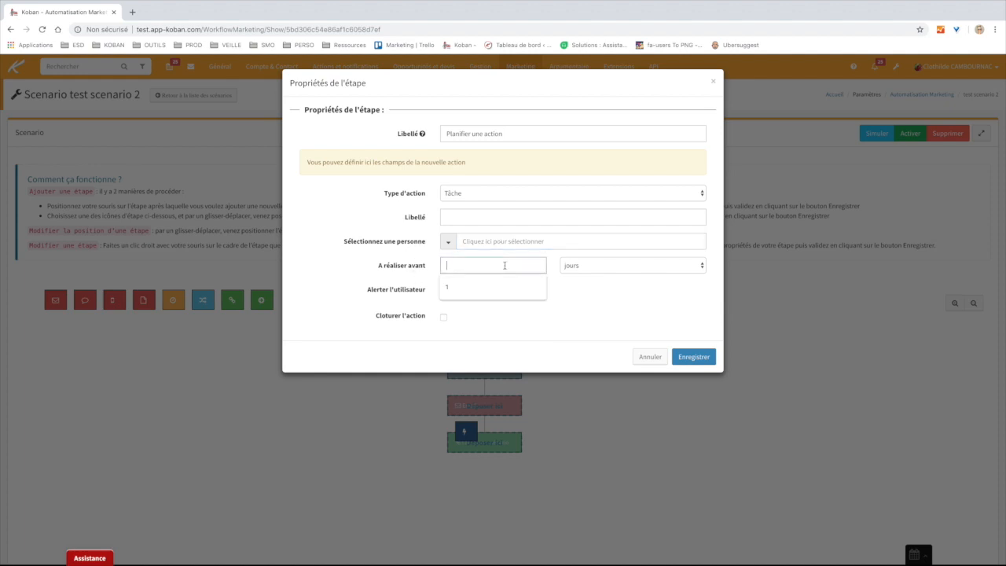
{"action": "left_click", "coordinate": [427, 274]}
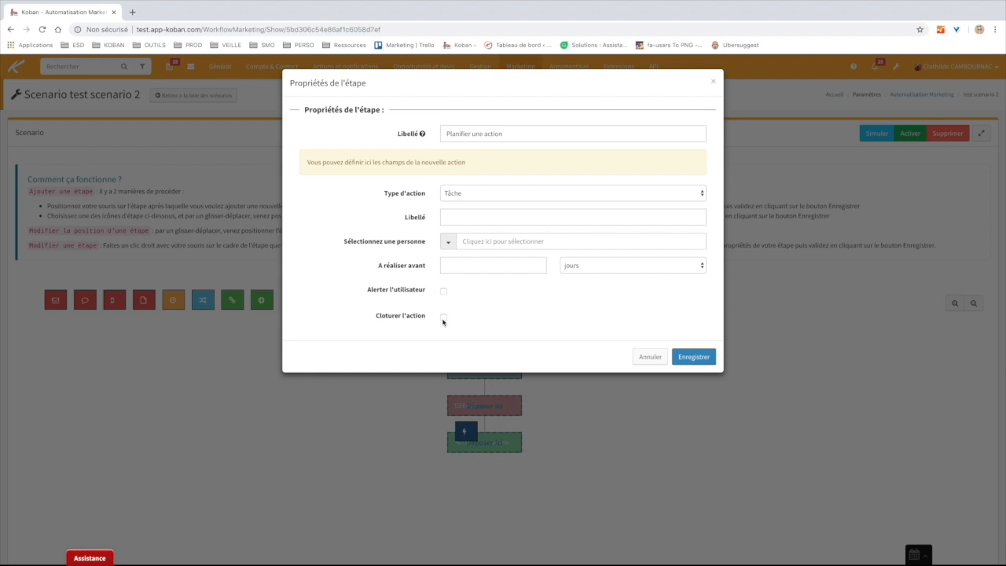
{"action": "left_click", "coordinate": [649, 356]}
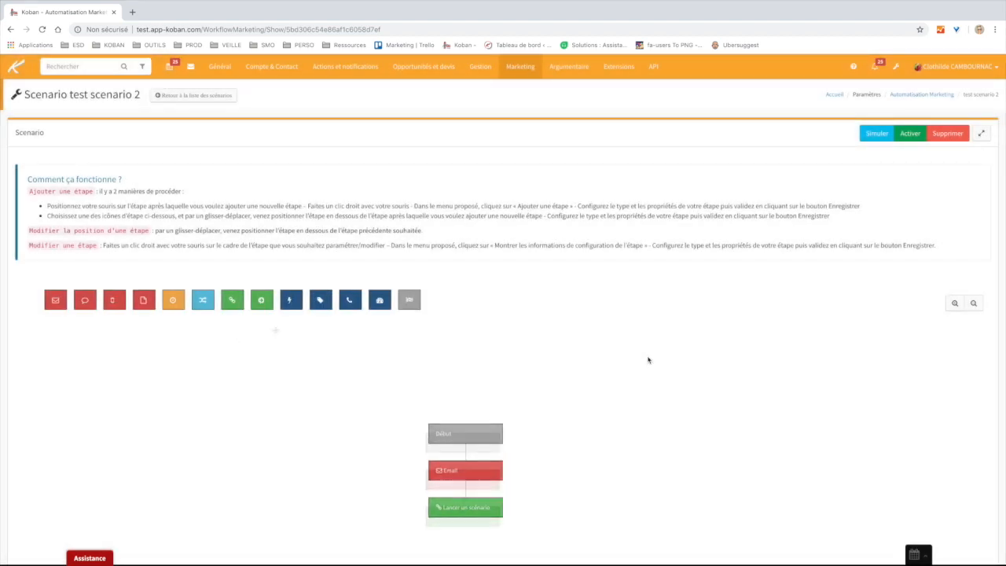
{"action": "scroll", "coordinate": [501, 317], "scroll_direction": "down", "scroll_amount": 1}
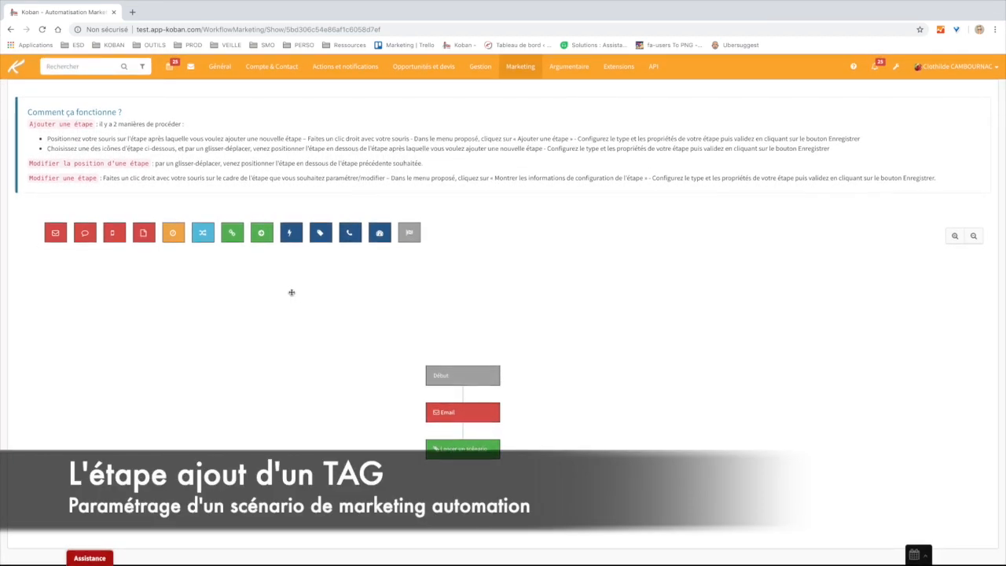
{"action": "left_click_drag", "start_coordinate": [320, 232], "coordinate": [464, 452]}
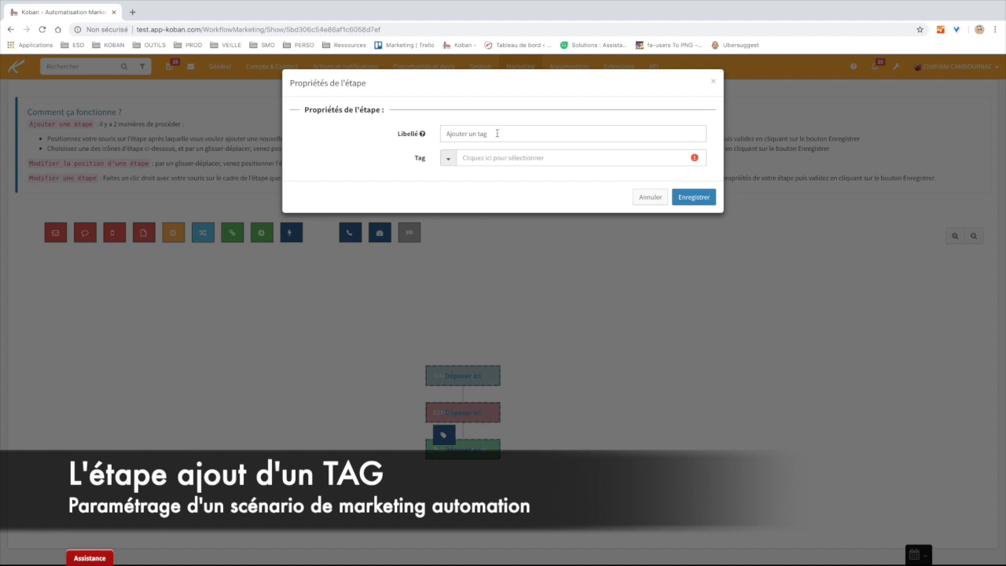
{"action": "left_click", "coordinate": [472, 157]}
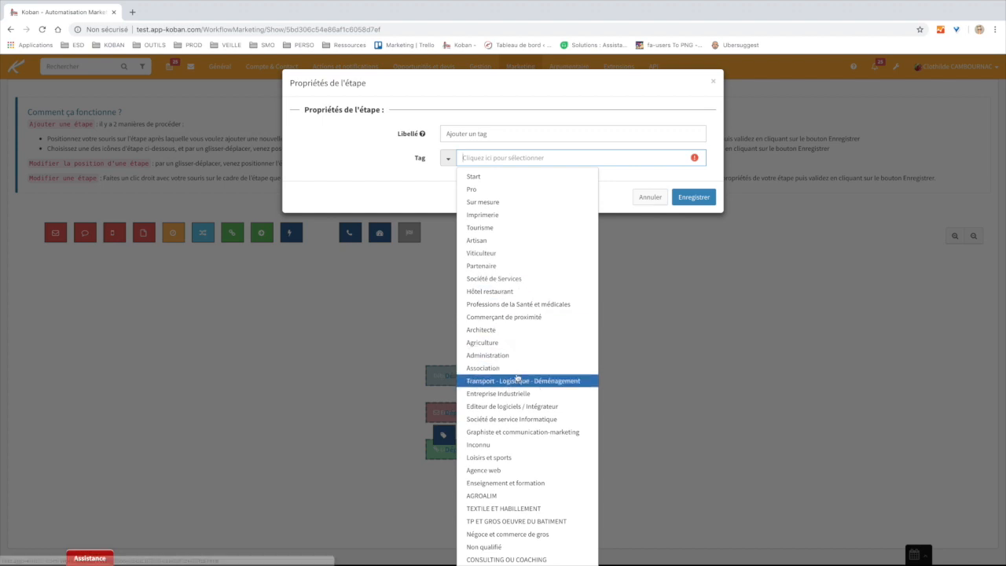
{"action": "left_click", "coordinate": [395, 150]}
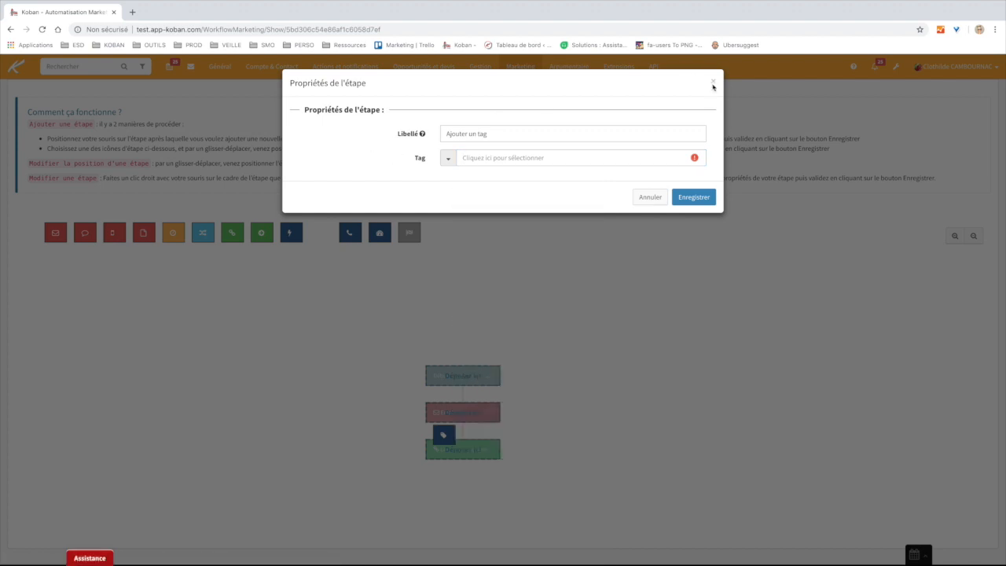
{"action": "left_click", "coordinate": [652, 197]}
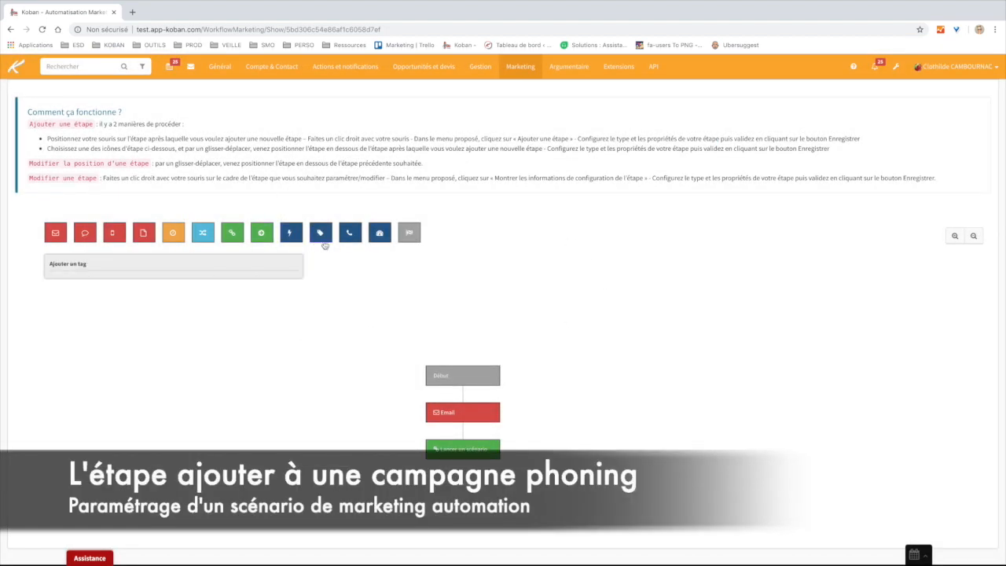
{"action": "left_click_drag", "start_coordinate": [350, 232], "coordinate": [467, 446]}
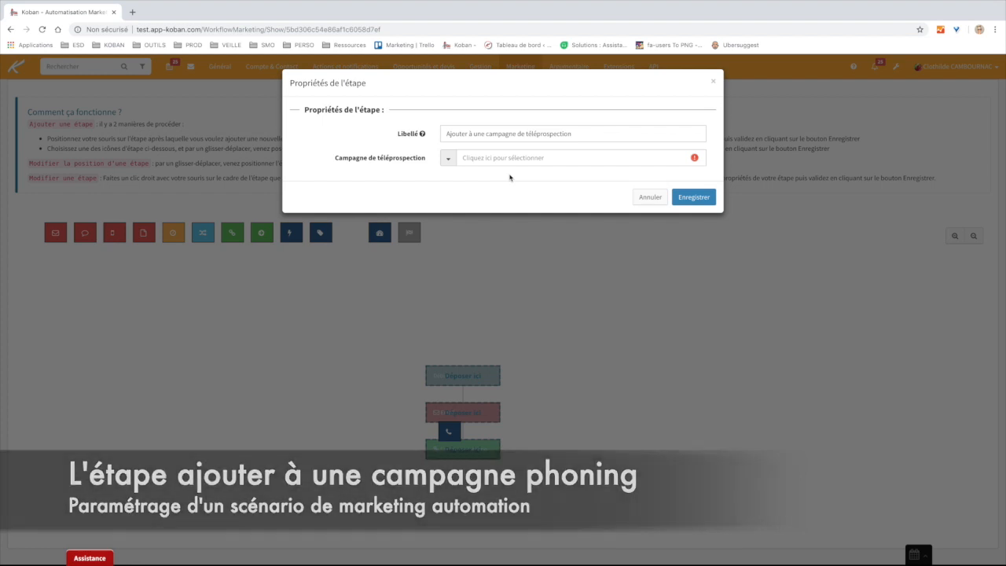
{"action": "left_click", "coordinate": [503, 158]}
{"action": "left_click", "coordinate": [503, 158]}
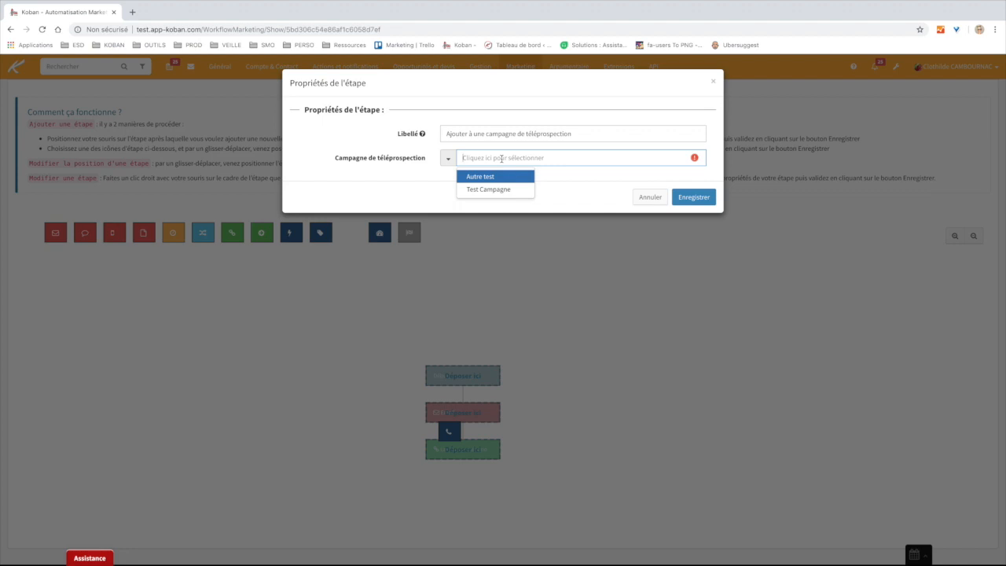
{"action": "left_click", "coordinate": [647, 202]}
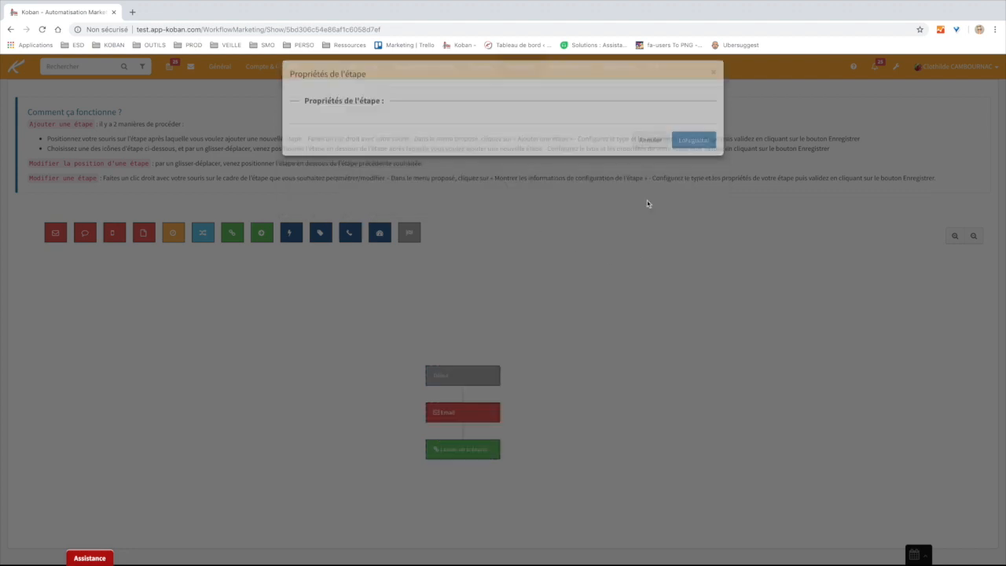
{"action": "left_click_drag", "start_coordinate": [380, 232], "coordinate": [464, 448]}
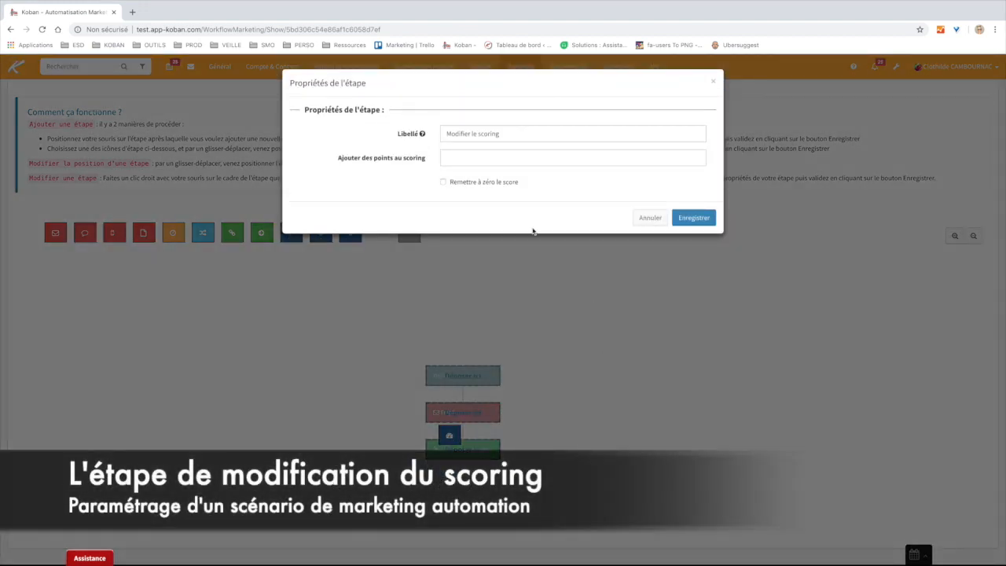
{"action": "left_click", "coordinate": [466, 158]}
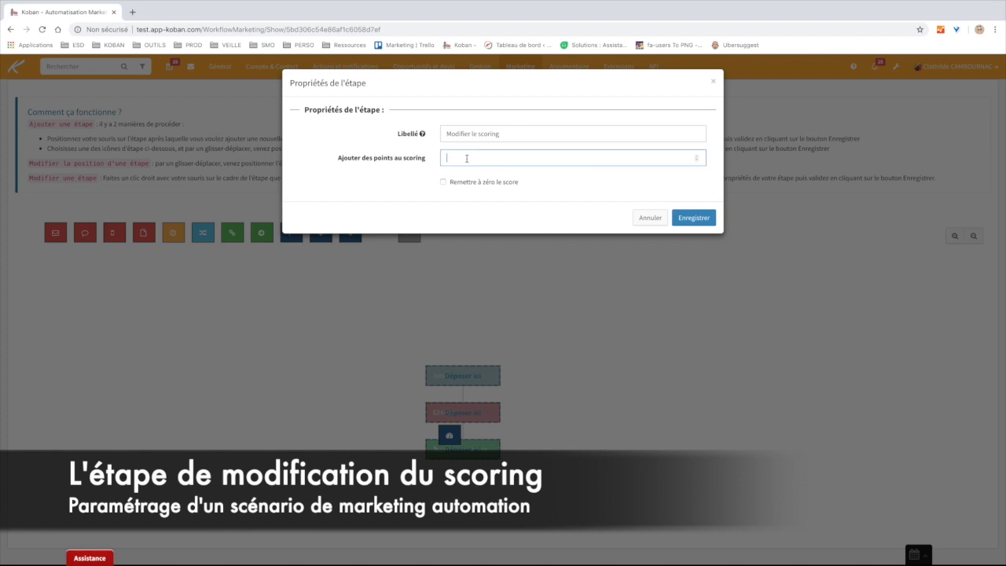
{"action": "type", "text": "1"}
{"action": "key", "text": "BackSpace"}
{"action": "type", "text": "50"}
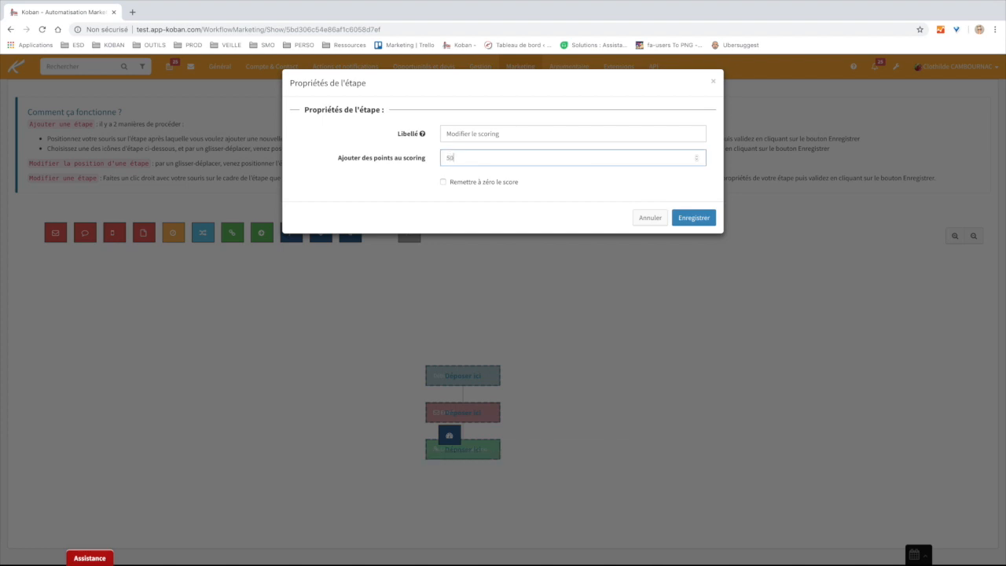
{"action": "left_click", "coordinate": [443, 182]}
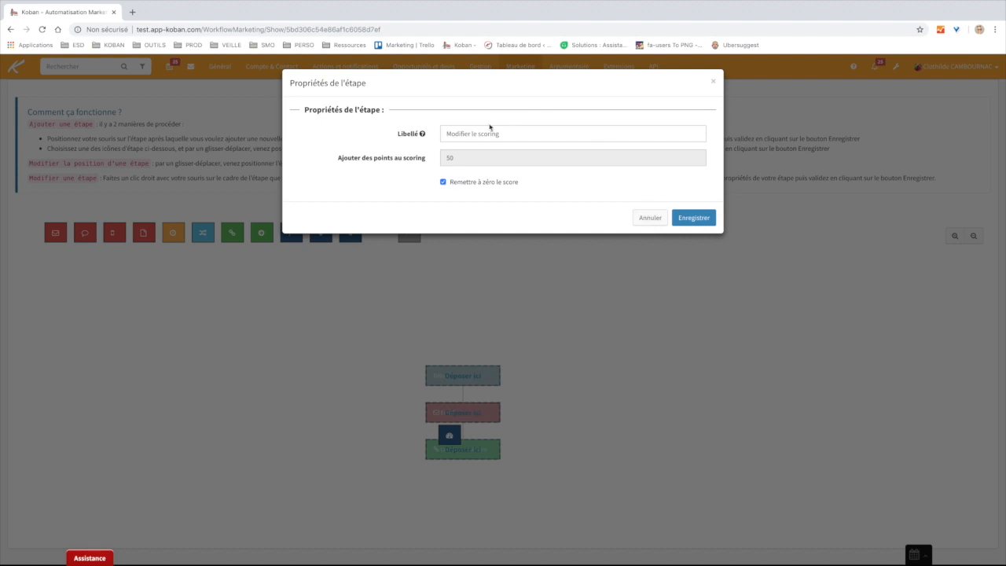
{"action": "left_click", "coordinate": [443, 181]}
{"action": "left_click", "coordinate": [468, 159]}
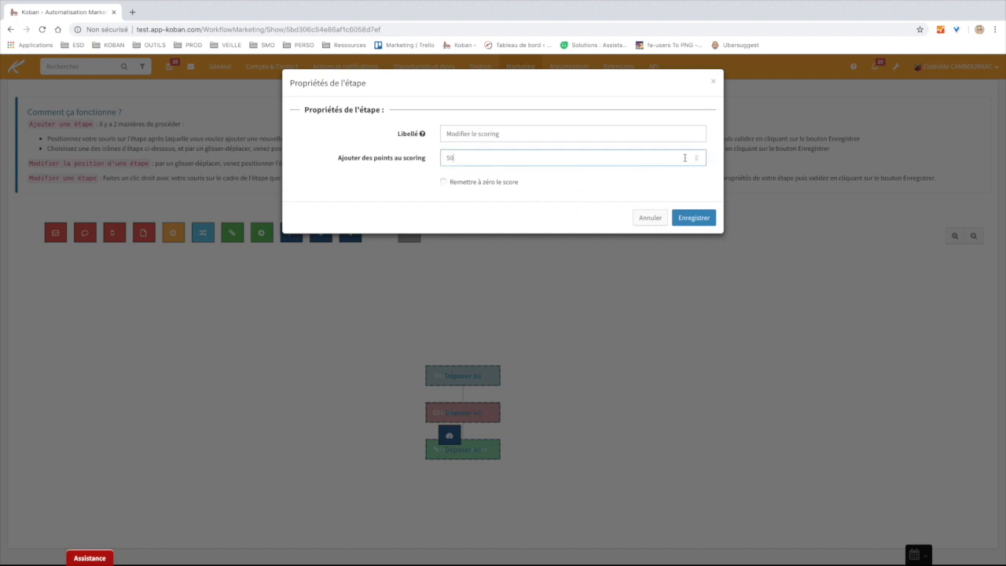
{"action": "double_click", "coordinate": [697, 158]}
{"action": "double_click", "coordinate": [696, 157]}
{"action": "left_click", "coordinate": [573, 186]}
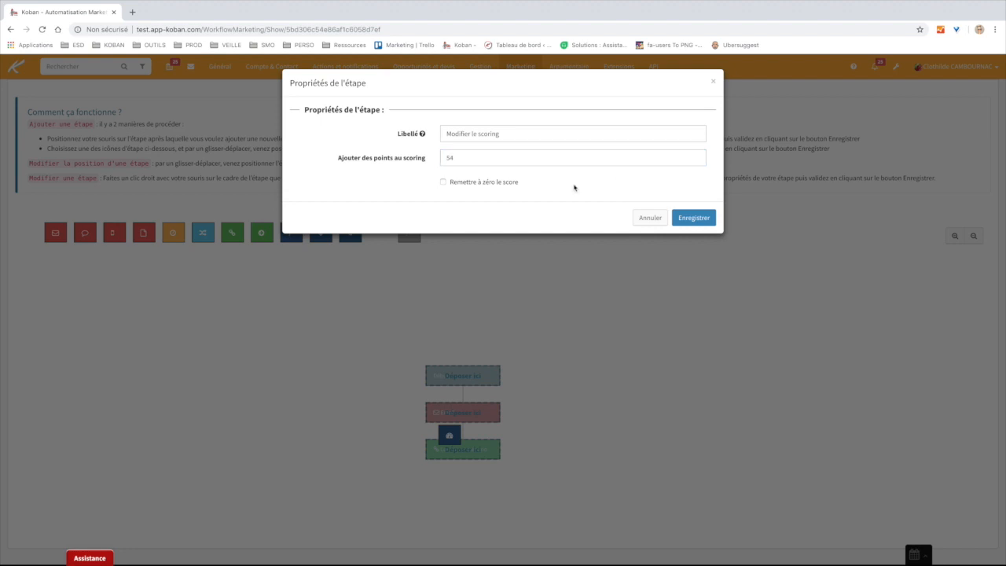
{"action": "left_click", "coordinate": [649, 219]}
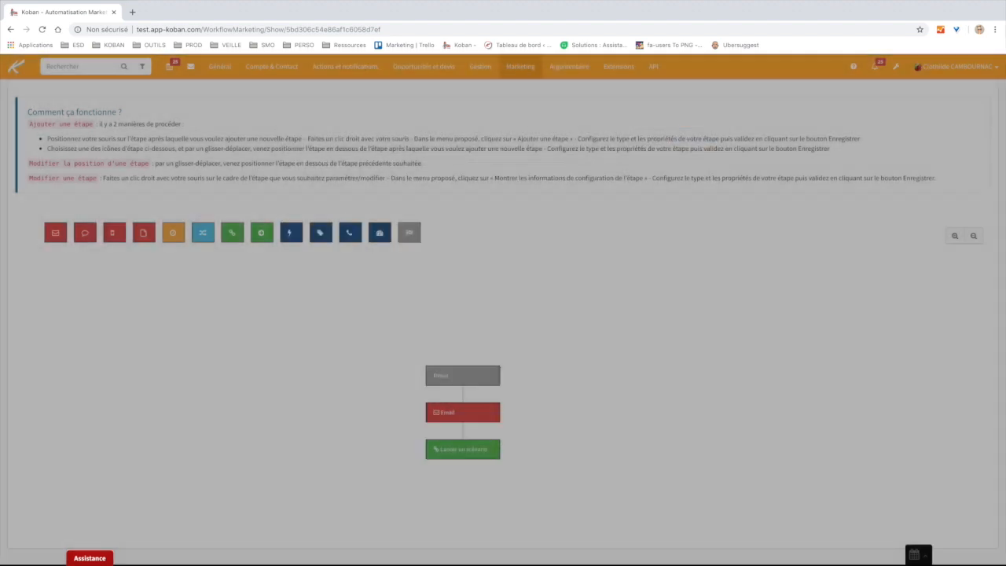
- Drop a Fin step below Lancer un scénario, then cancel it
{"action": "left_click_drag", "start_coordinate": [408, 232], "coordinate": [465, 459]}
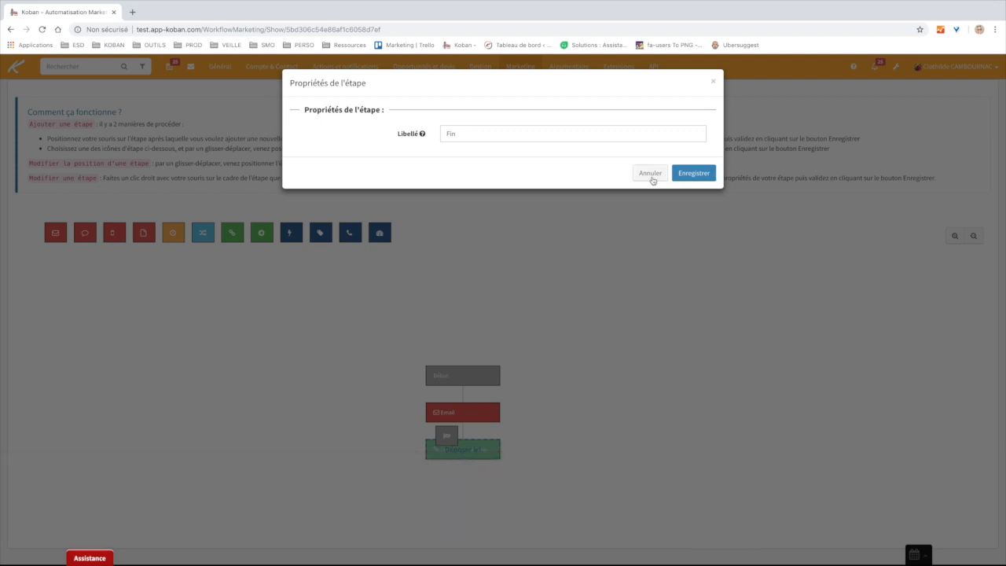
{"action": "left_click", "coordinate": [650, 174]}
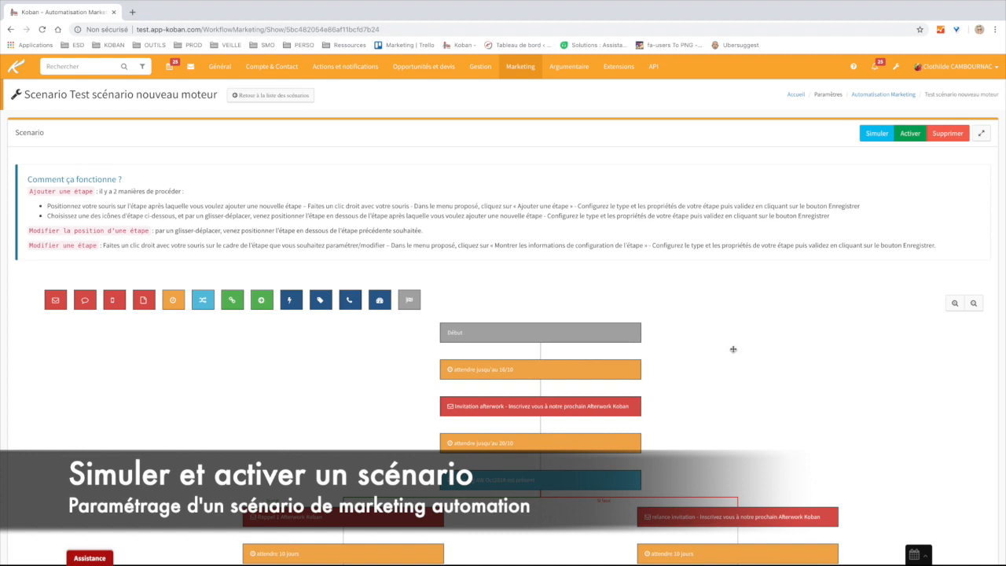
- Zoom out the Test scénario nouveau moteur flowchart, activate it, and return to the home dashboard
{"action": "left_click", "coordinate": [972, 304]}
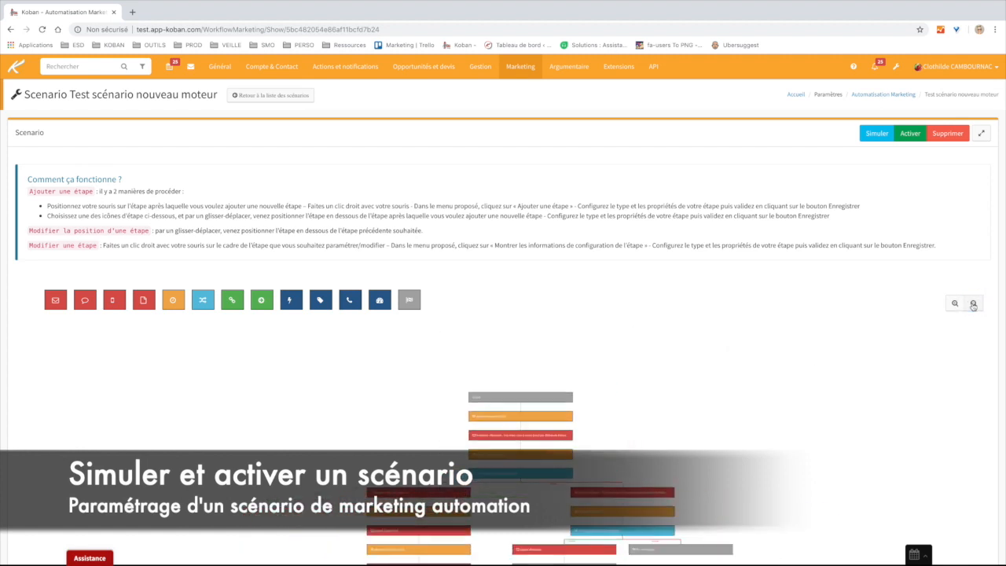
{"action": "left_click_drag", "start_coordinate": [577, 445], "coordinate": [627, 353]}
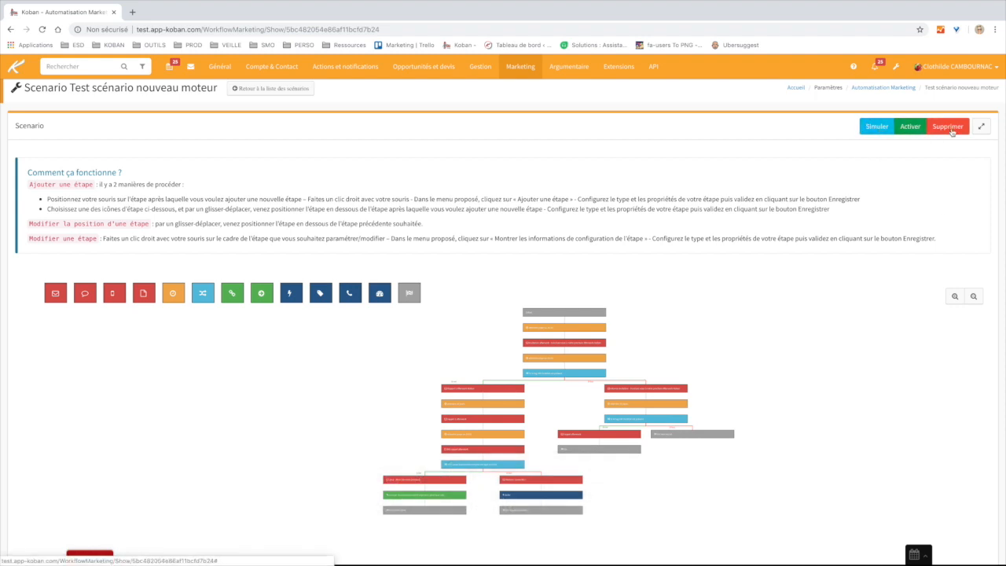
{"action": "left_click", "coordinate": [909, 127]}
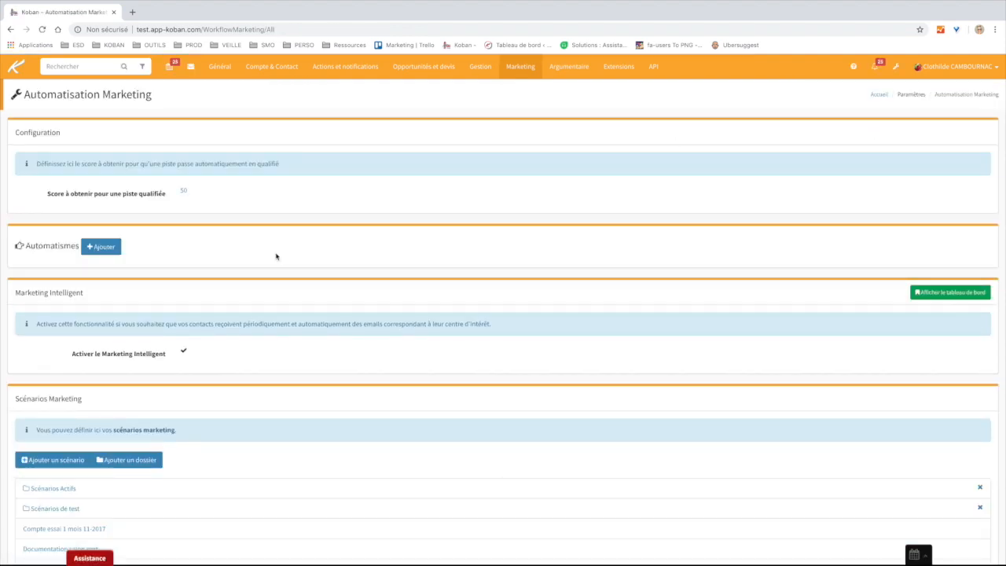
{"action": "scroll", "coordinate": [404, 307], "scroll_direction": "down", "scroll_amount": 10}
{"action": "scroll", "coordinate": [407, 308], "scroll_direction": "up", "scroll_amount": 2}
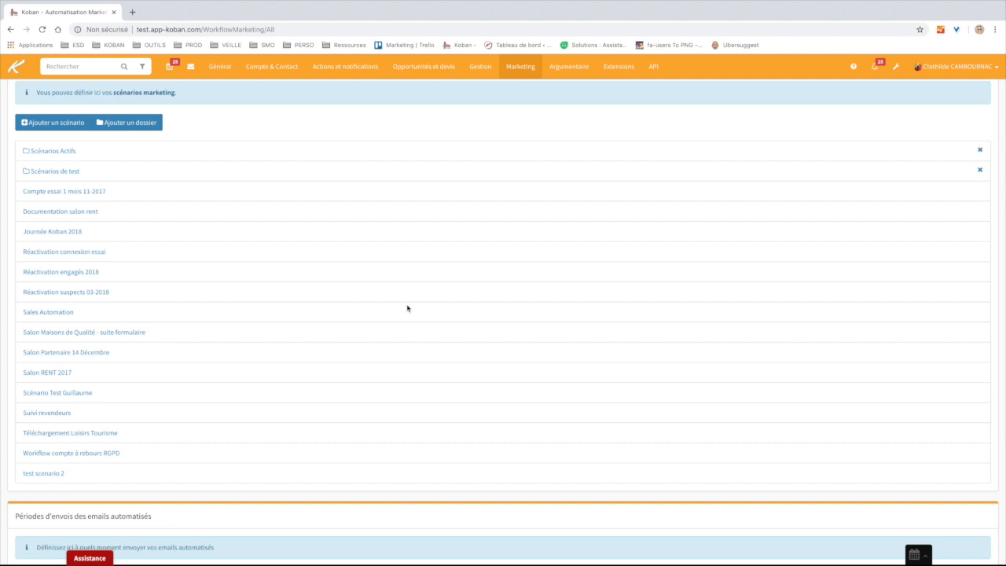
{"action": "left_click", "coordinate": [16, 66]}
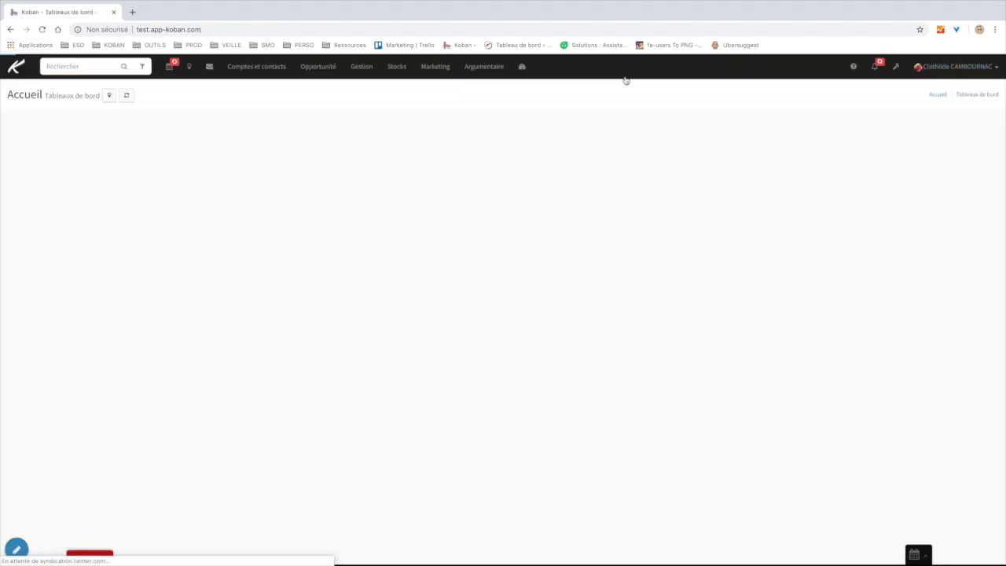
- Pan through the Test scénario nouveau moteur workflow, then open the Paramètres settings page
{"action": "left_click", "coordinate": [434, 68]}
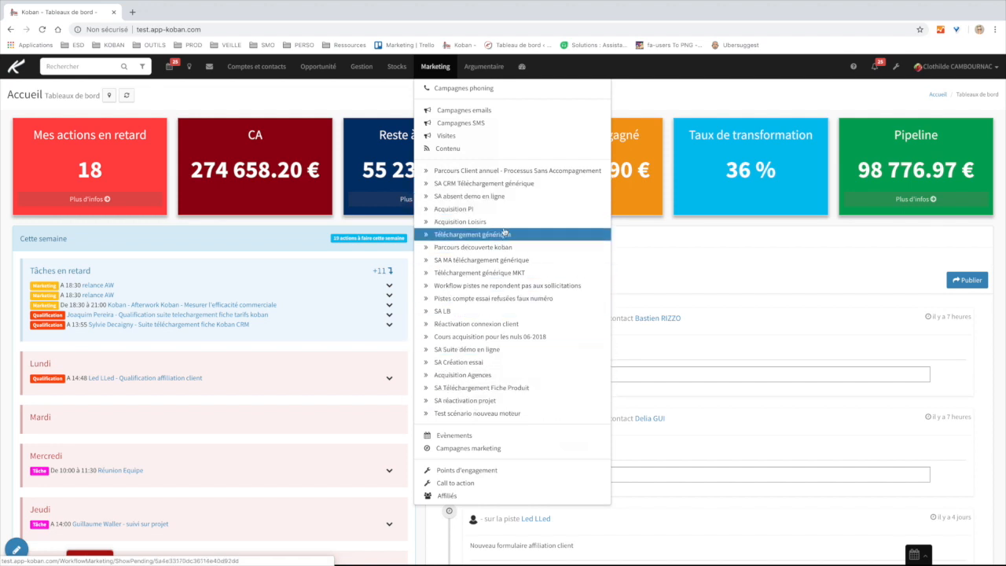
{"action": "left_click", "coordinate": [471, 417]}
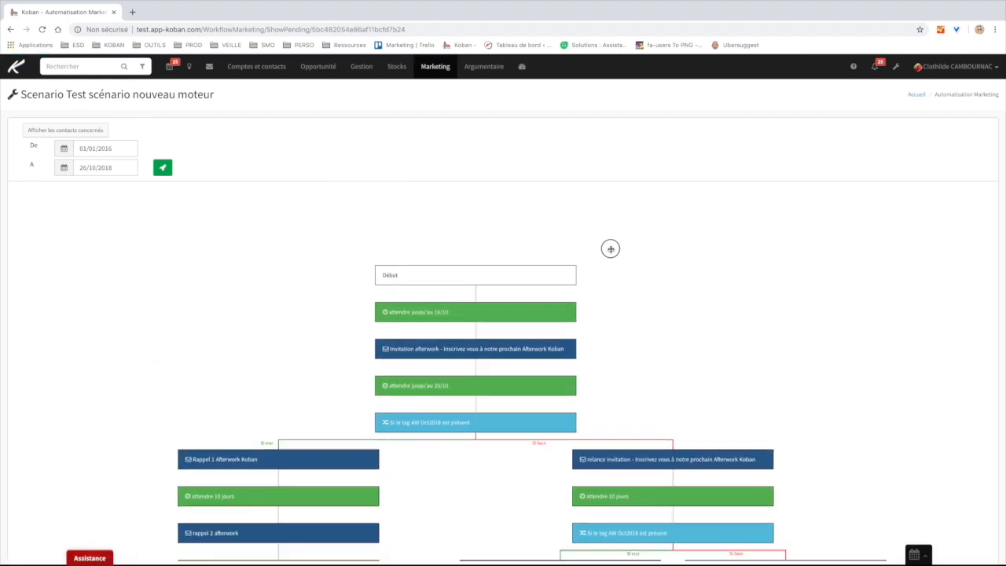
{"action": "left_click_drag", "start_coordinate": [677, 323], "coordinate": [692, 189]}
{"action": "left_click_drag", "start_coordinate": [687, 498], "coordinate": [685, 561]}
{"action": "left_click_drag", "start_coordinate": [711, 284], "coordinate": [701, 332]}
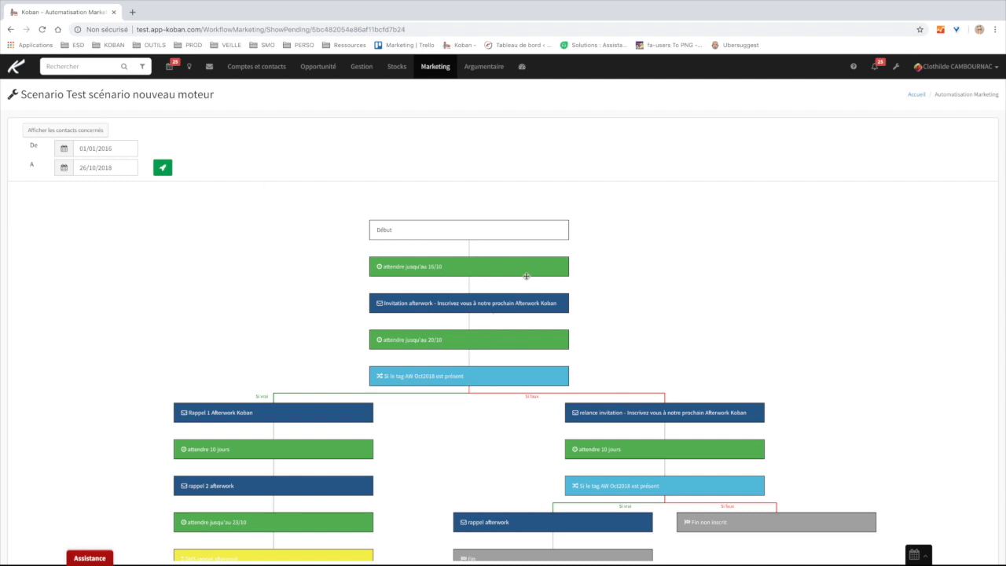
{"action": "left_click", "coordinate": [895, 66]}
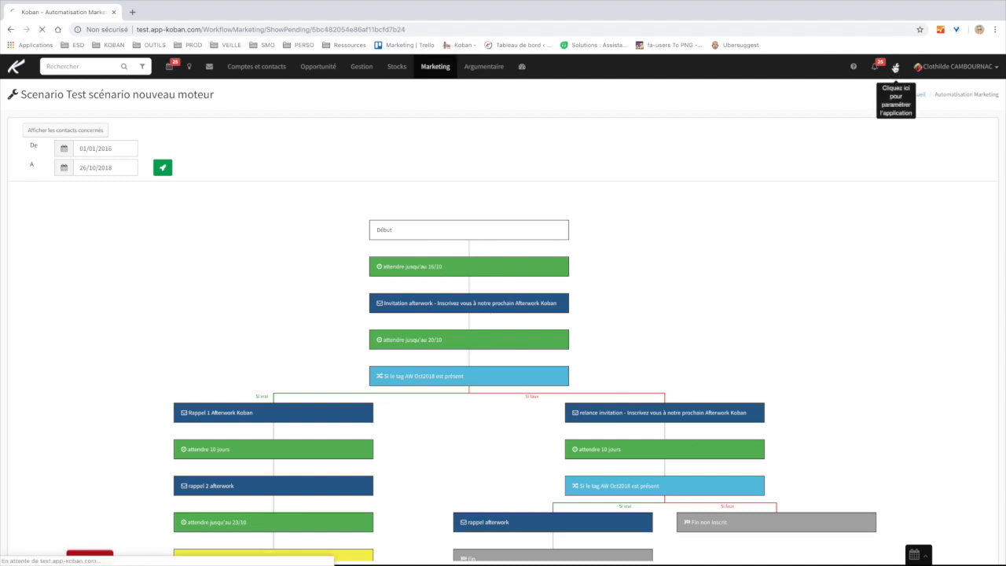
{"action": "left_click", "coordinate": [525, 68]}
- Start a simulation of the scenario on a Contact-type contact picked from the name suggestions
{"action": "left_click", "coordinate": [571, 166]}
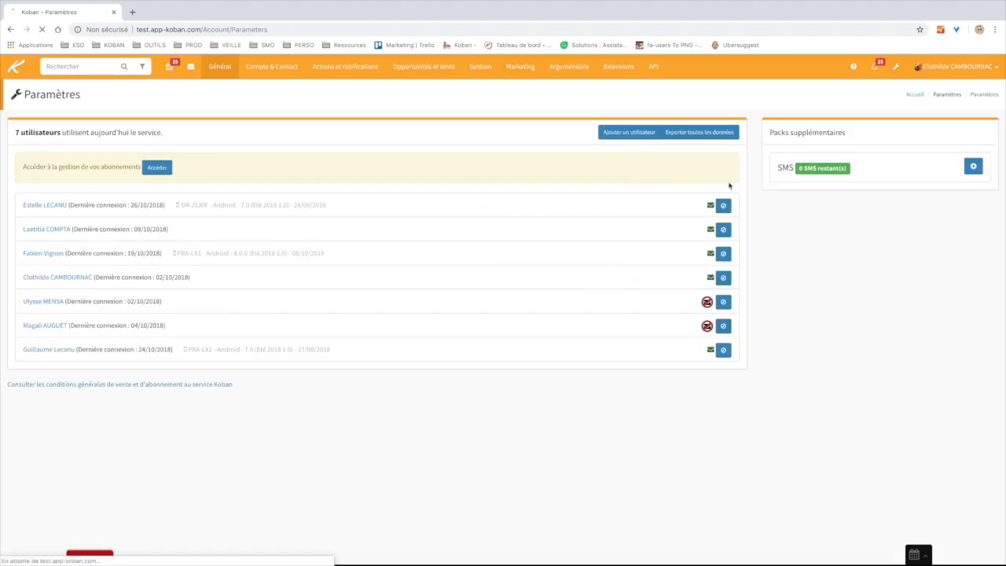
{"action": "scroll", "coordinate": [559, 330], "scroll_direction": "down", "scroll_amount": 5}
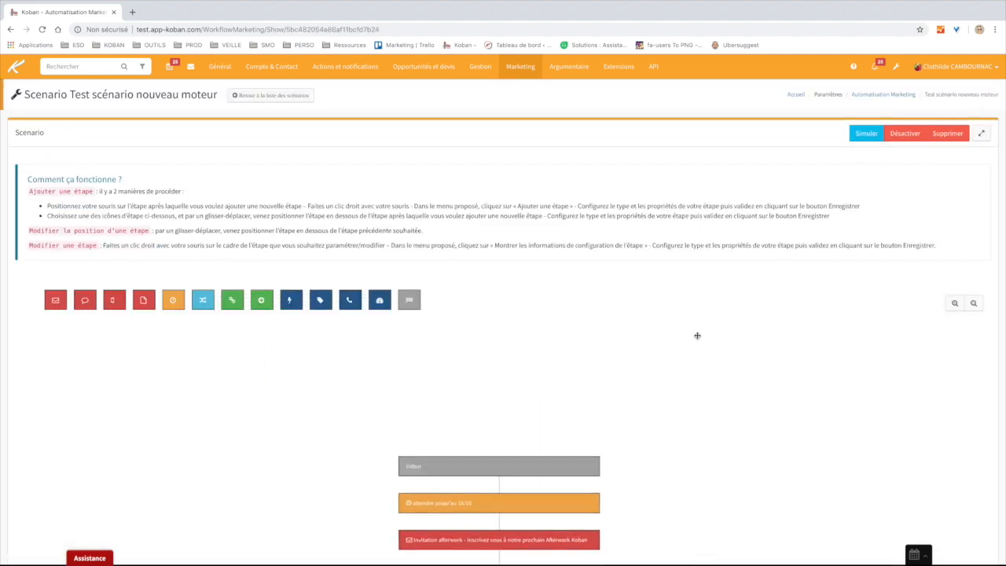
{"action": "left_click_drag", "start_coordinate": [705, 385], "coordinate": [703, 306]}
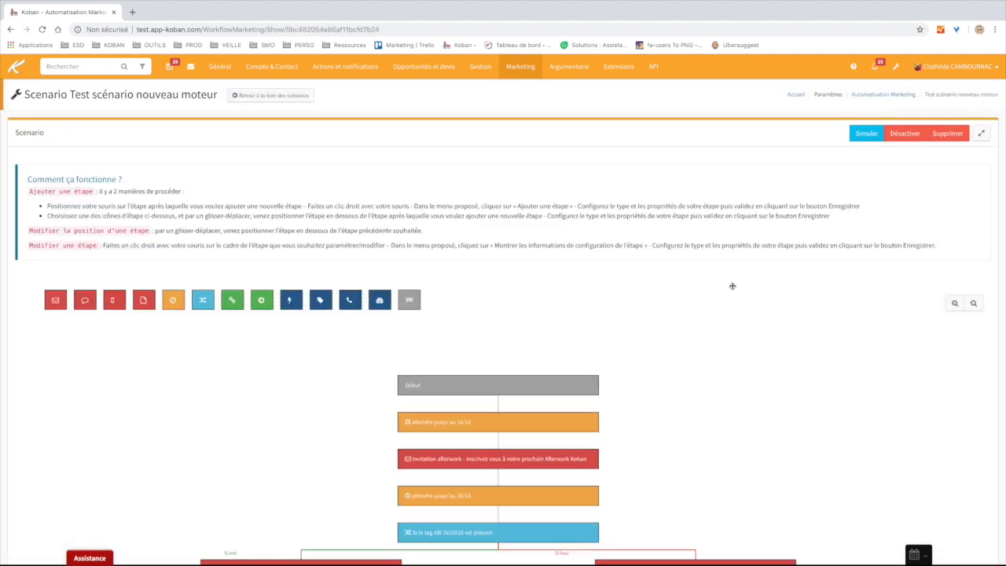
{"action": "left_click", "coordinate": [865, 135]}
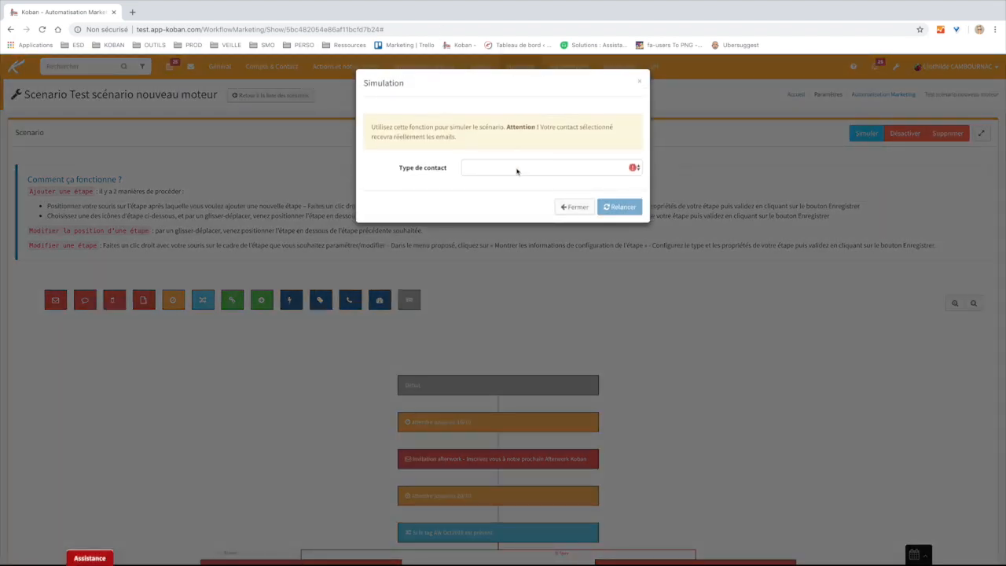
{"action": "left_click", "coordinate": [516, 171]}
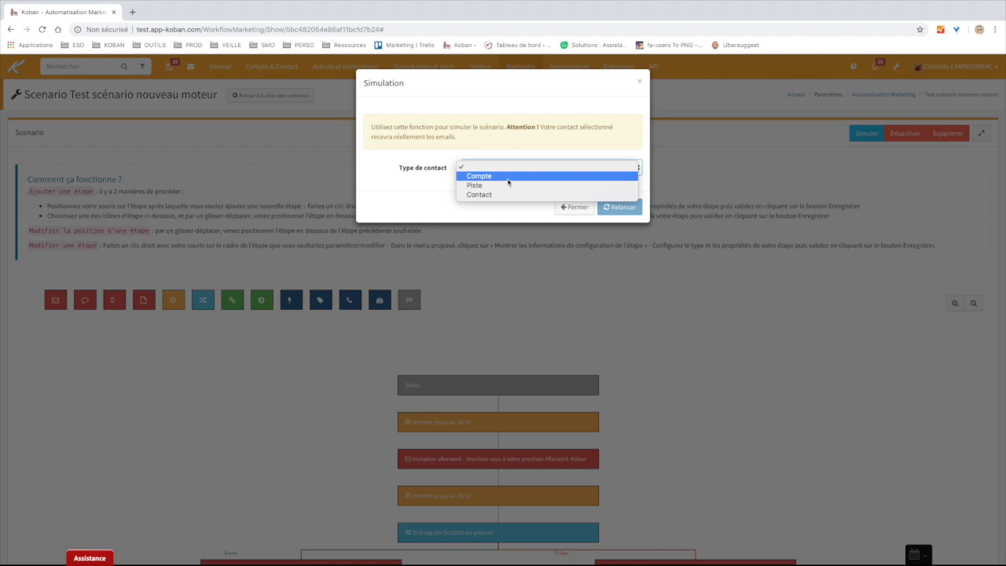
{"action": "left_click", "coordinate": [502, 194]}
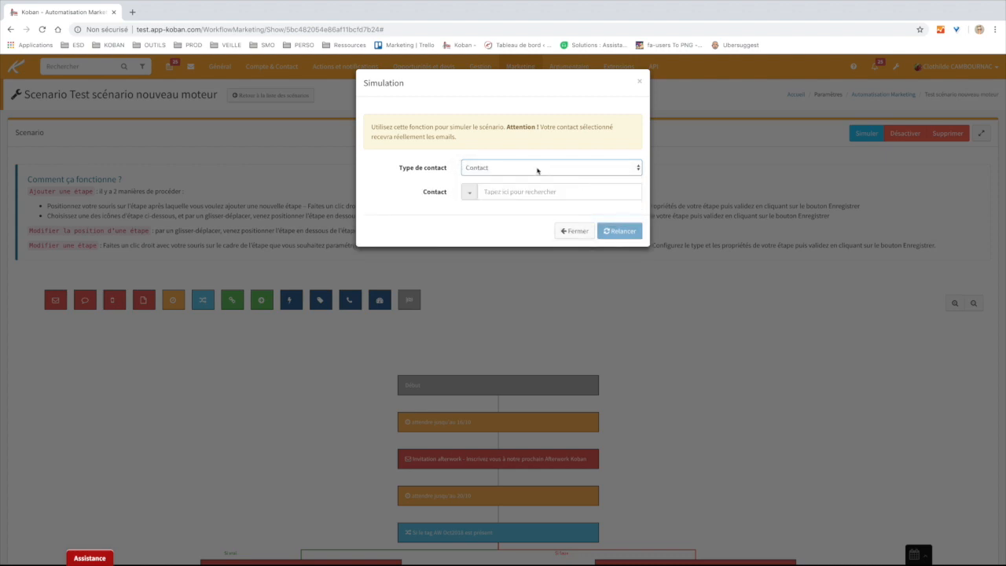
{"action": "type", "text": "clothilde"}
{"action": "left_click", "coordinate": [515, 211]}
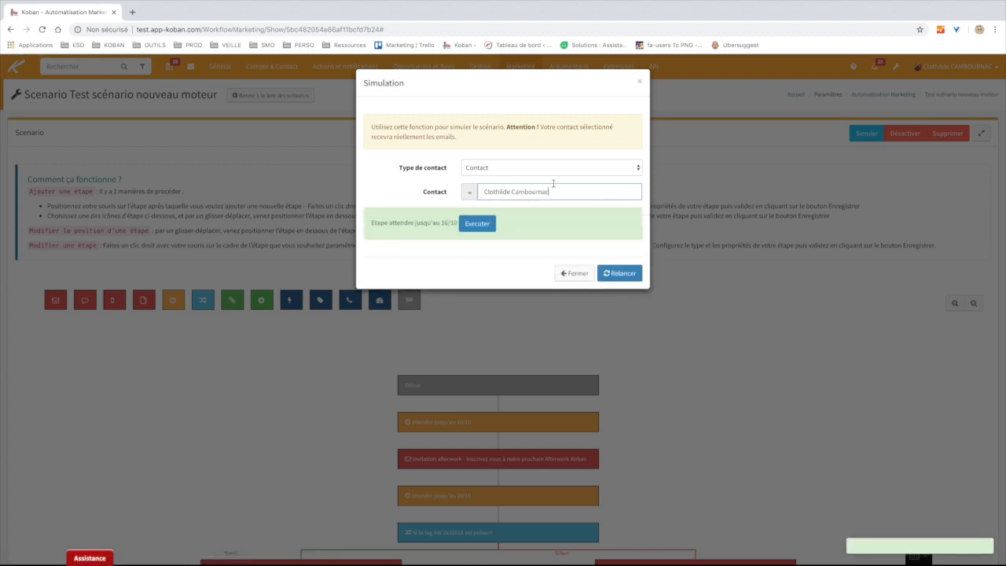
- Execute the wait until 16/10 and afterwork invitation steps, then close the simulation
{"action": "left_click_drag", "start_coordinate": [369, 225], "coordinate": [464, 224]}
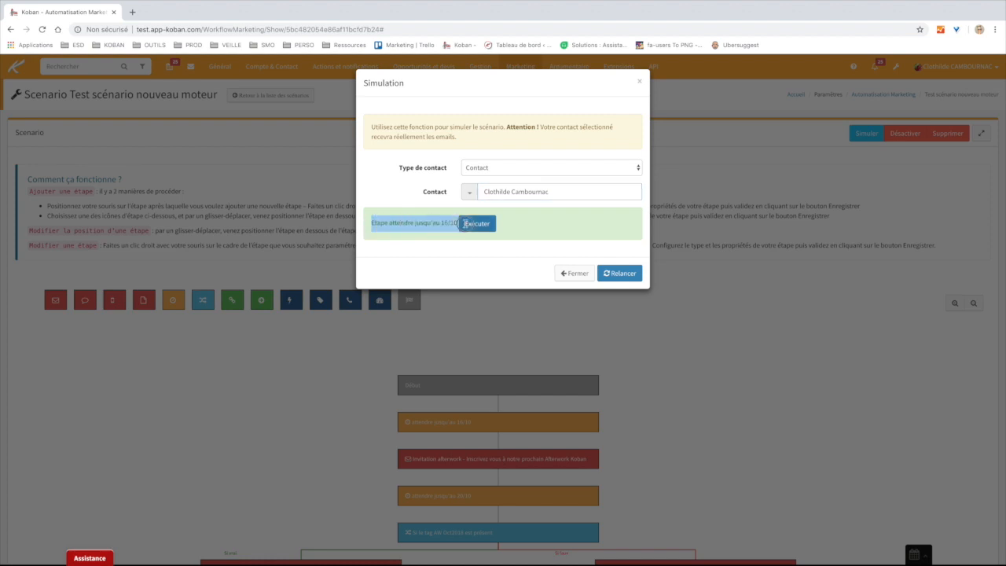
{"action": "left_click", "coordinate": [439, 246]}
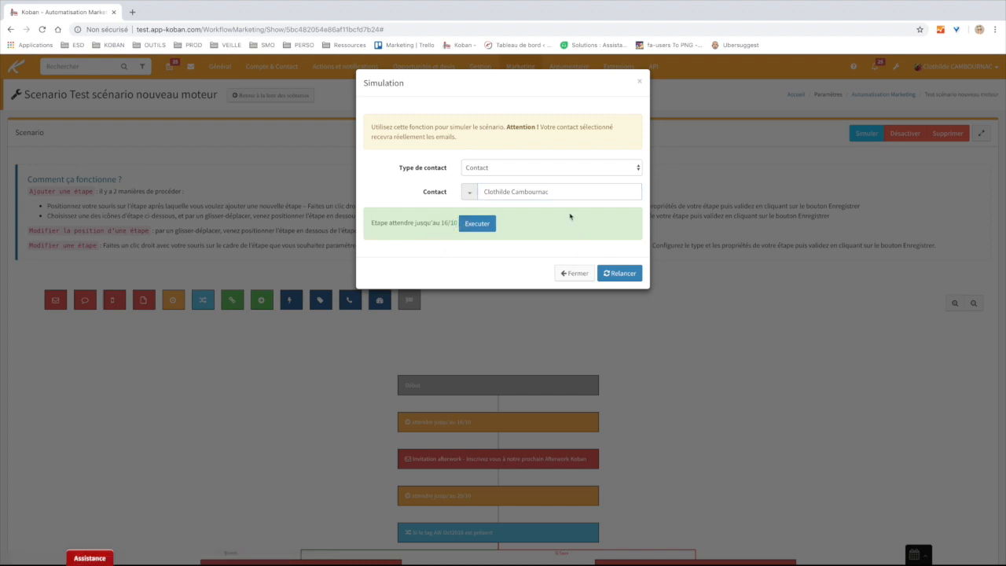
{"action": "left_click", "coordinate": [479, 224]}
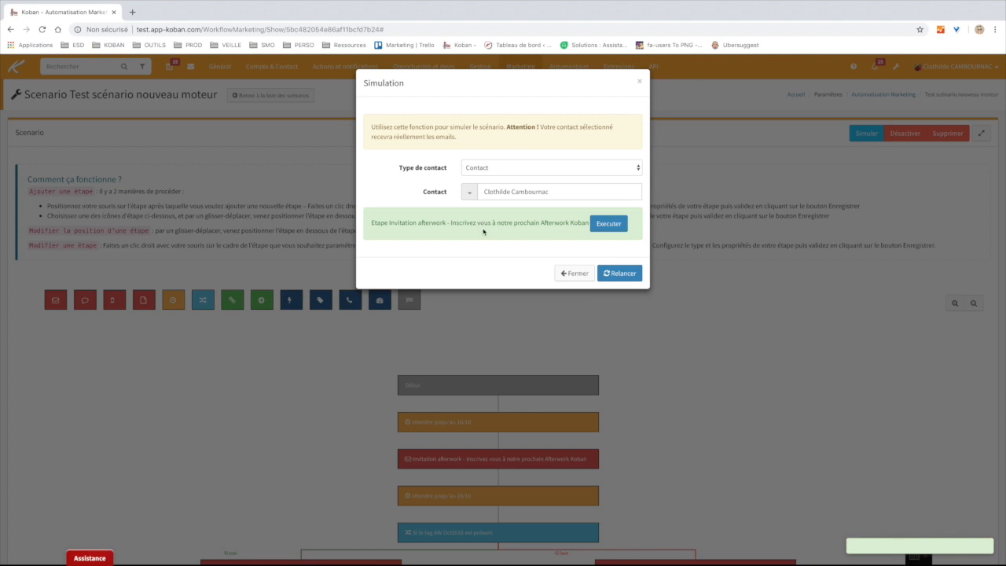
{"action": "left_click", "coordinate": [608, 227]}
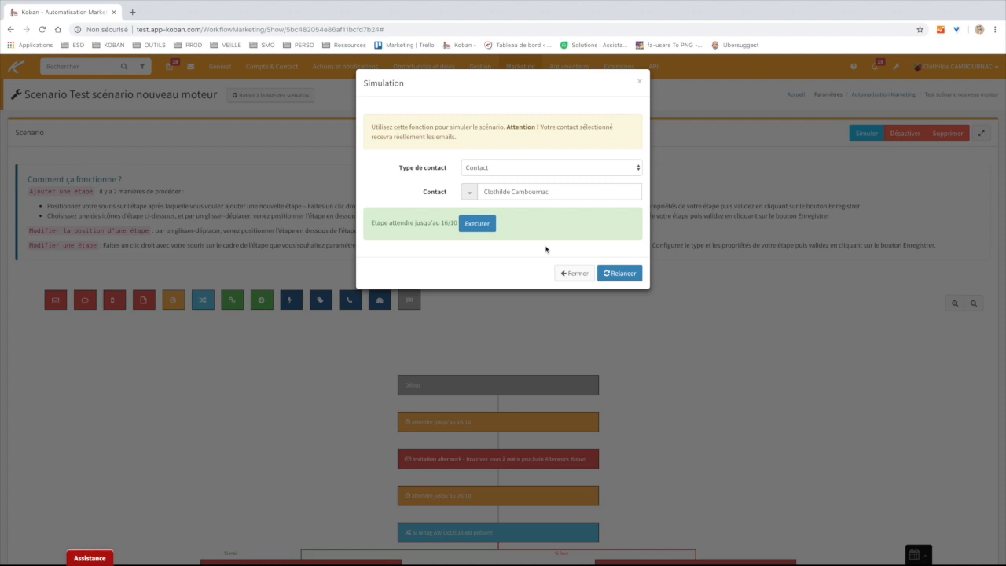
{"action": "left_click", "coordinate": [576, 274]}
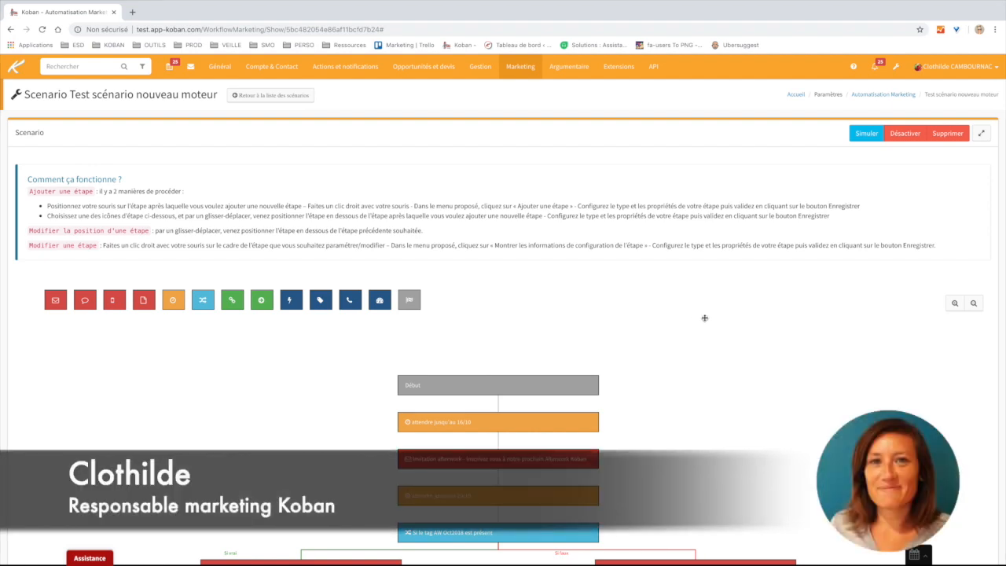
- Return to the Automatisation Marketing page and scroll down to the Scénarios Marketing list
{"action": "left_click", "coordinate": [283, 96]}
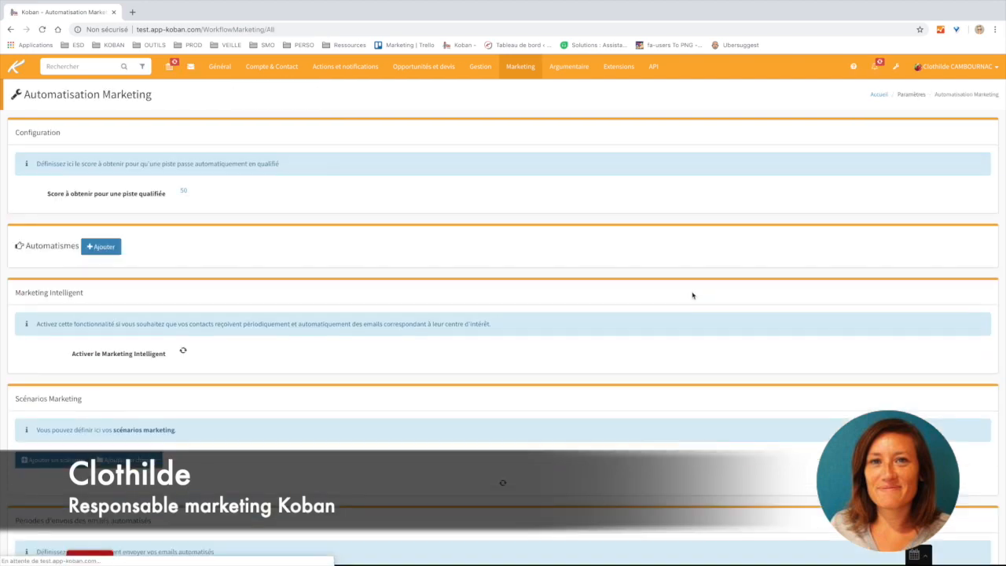
{"action": "scroll", "coordinate": [640, 322], "scroll_direction": "down", "scroll_amount": 1}
{"action": "scroll", "coordinate": [641, 322], "scroll_direction": "down", "scroll_amount": 5}
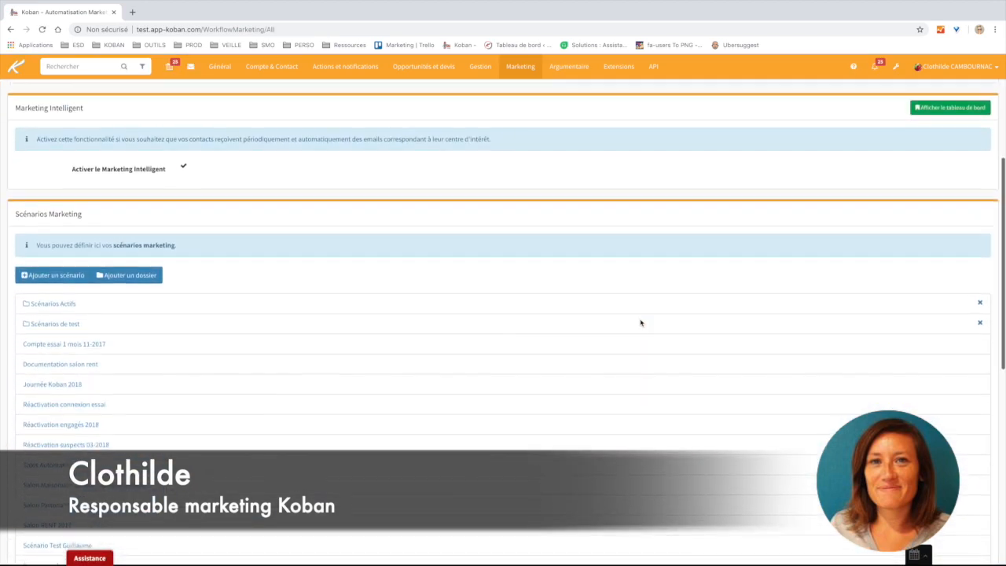